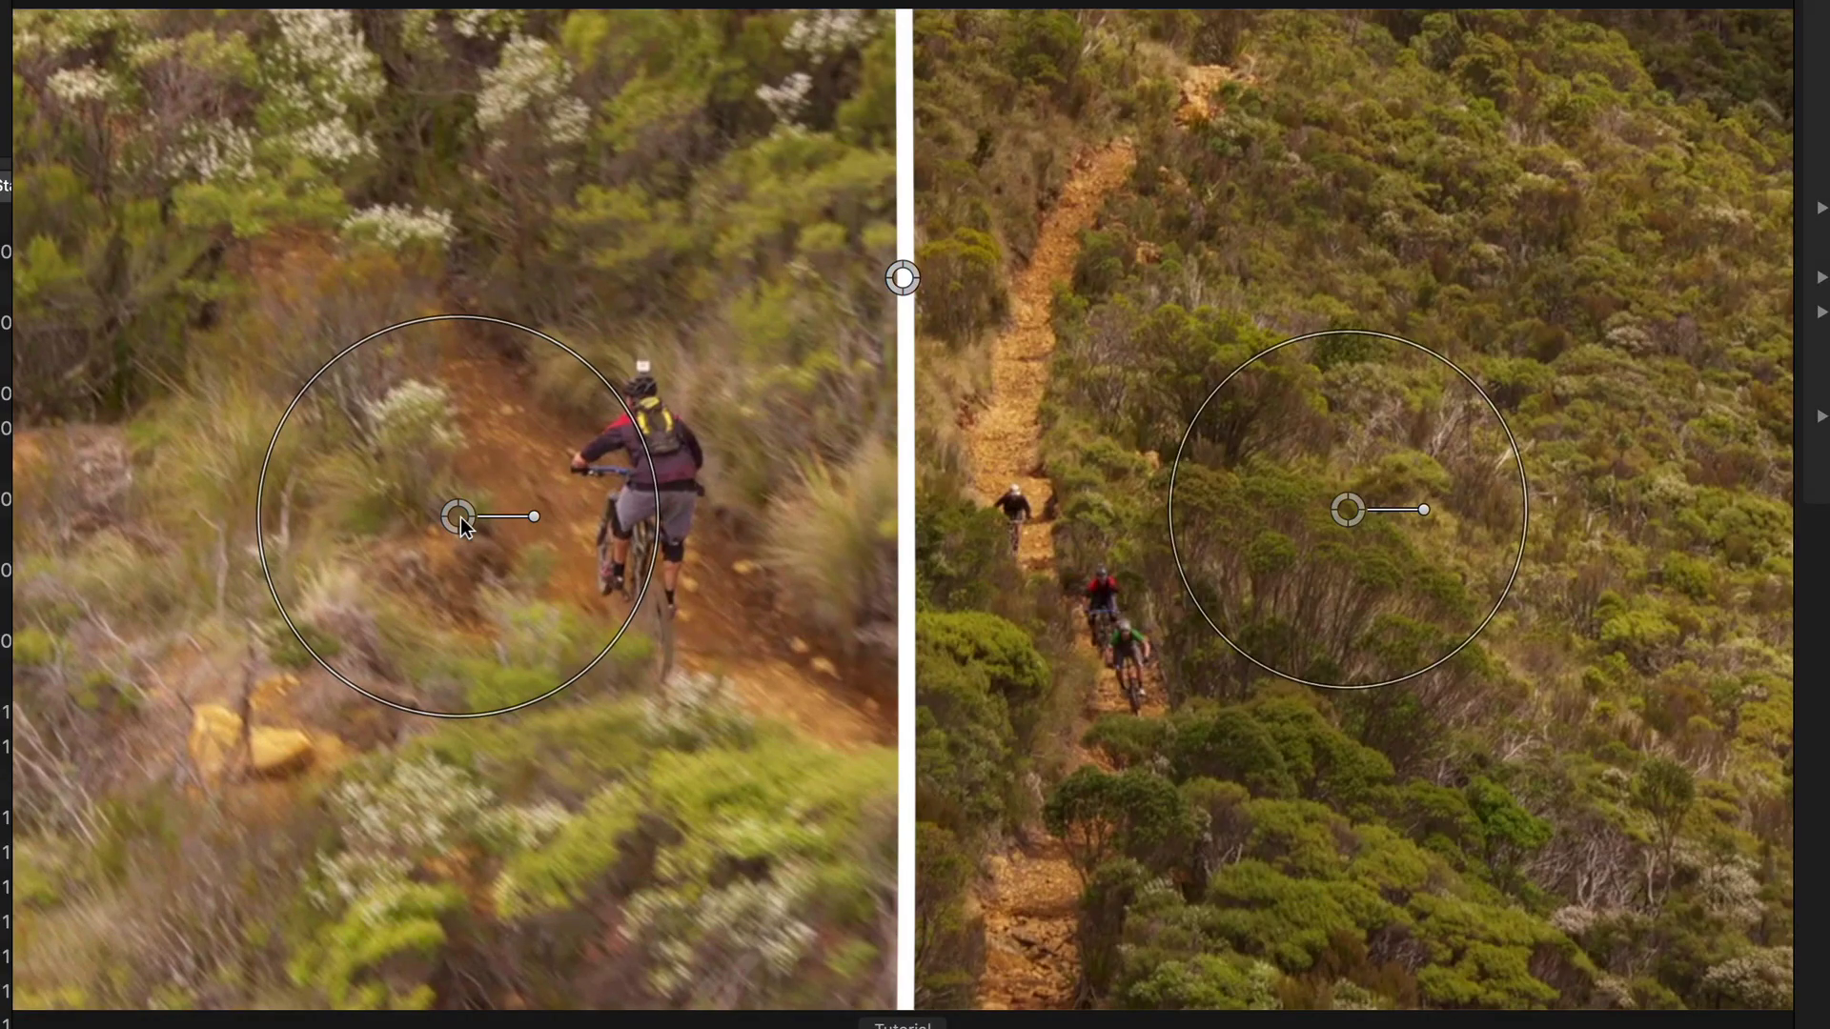
Shift the left-hand image of the 83 Variable Vertical Split title slightly to the left.
drag(785, 351, 717, 356)
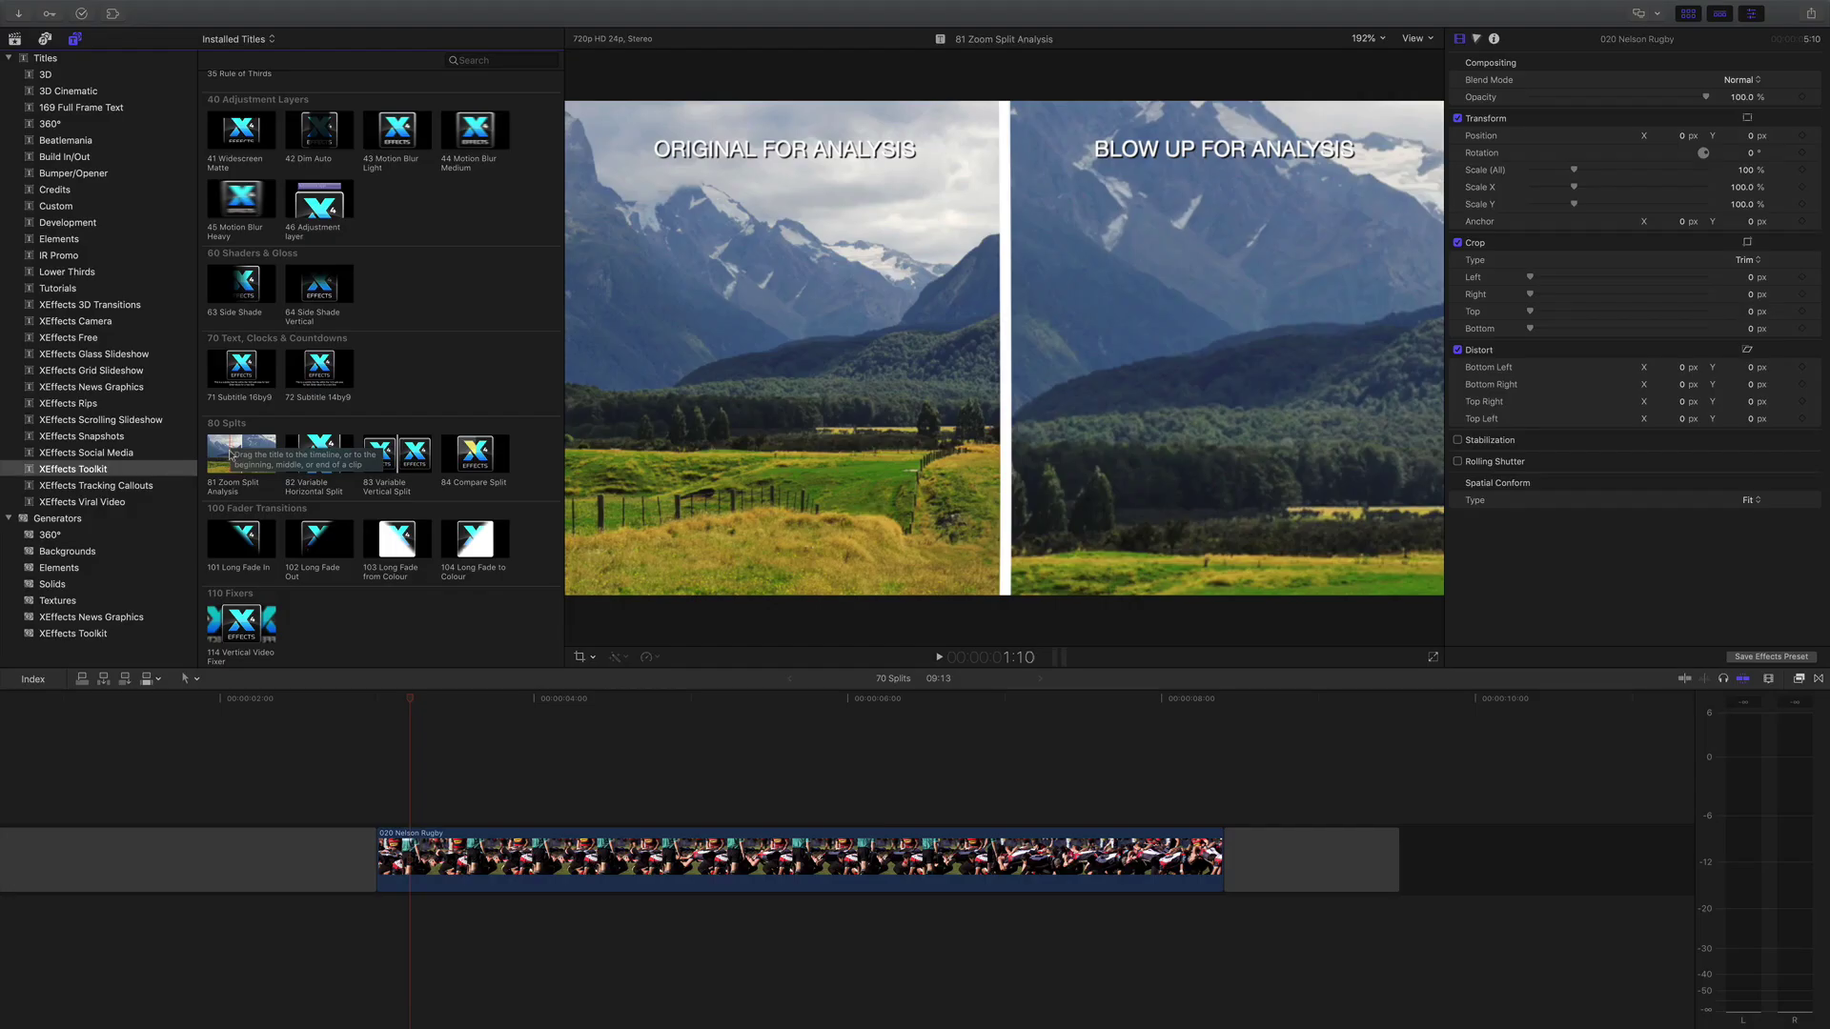
Add the 81 Zoom Split Analysis title above the rugby clip near its start and play it.
drag(777, 398, 421, 795)
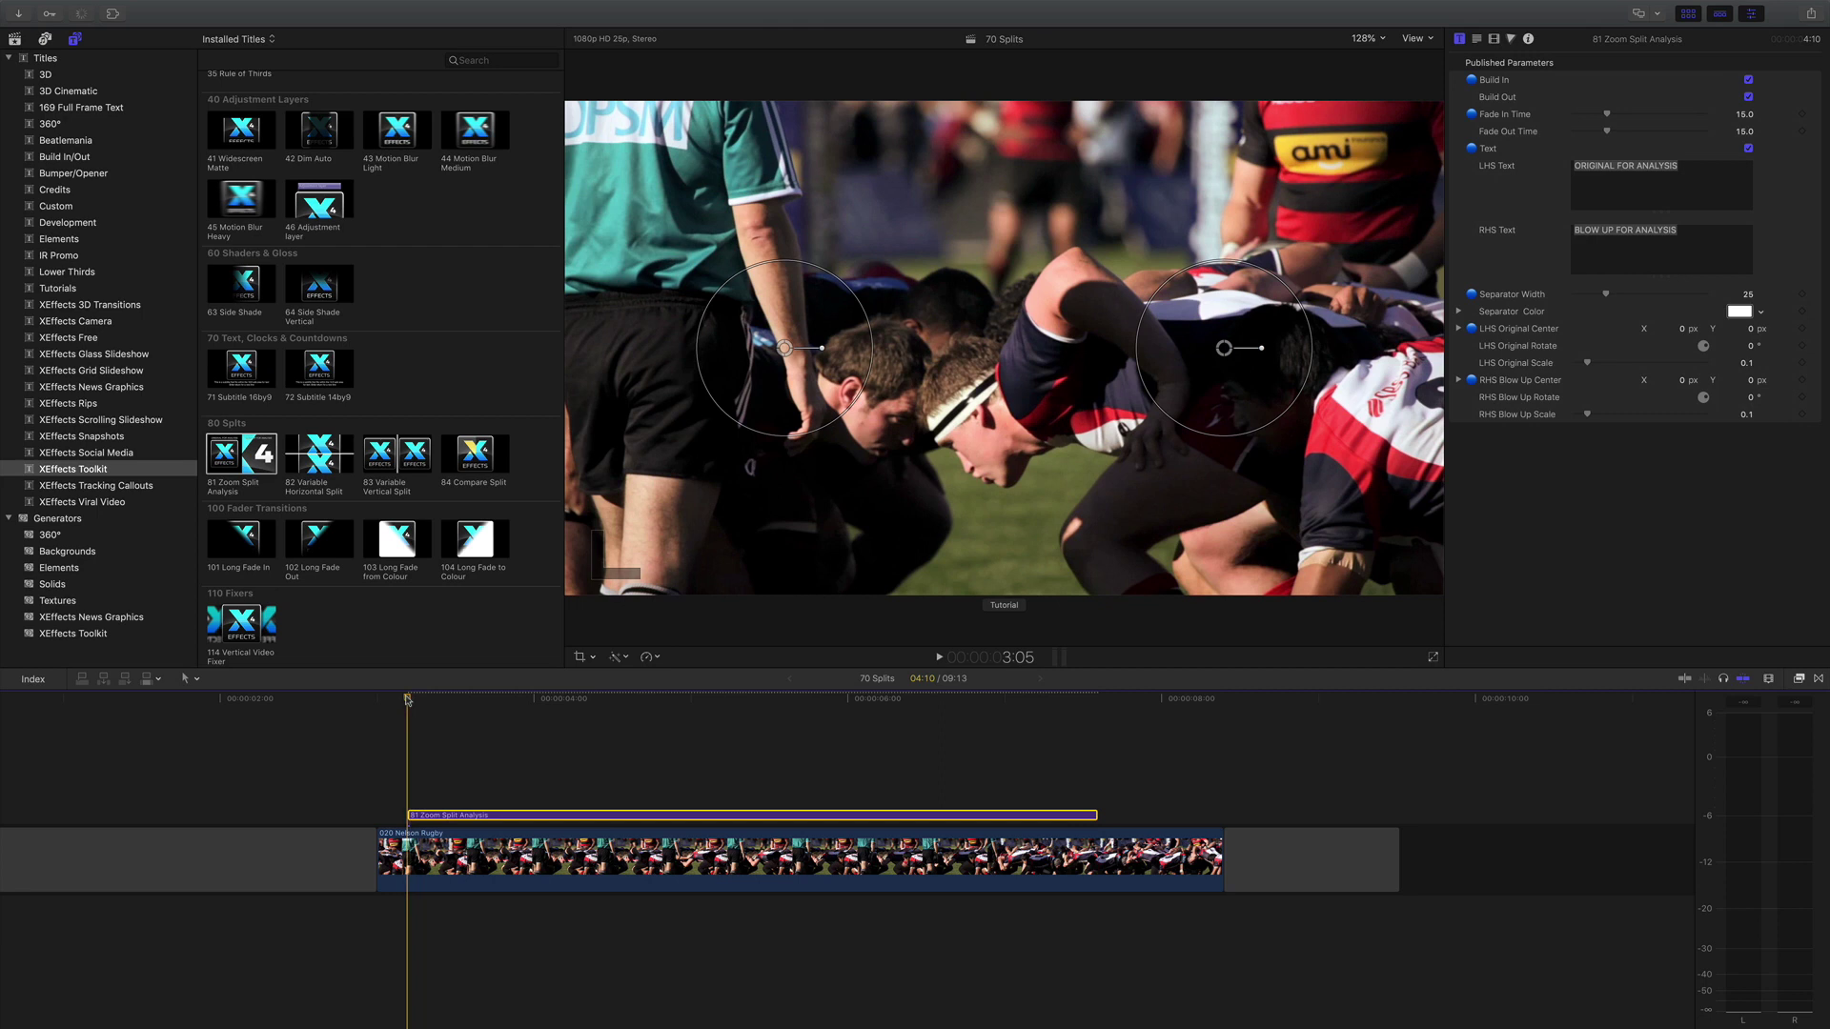
key(space)
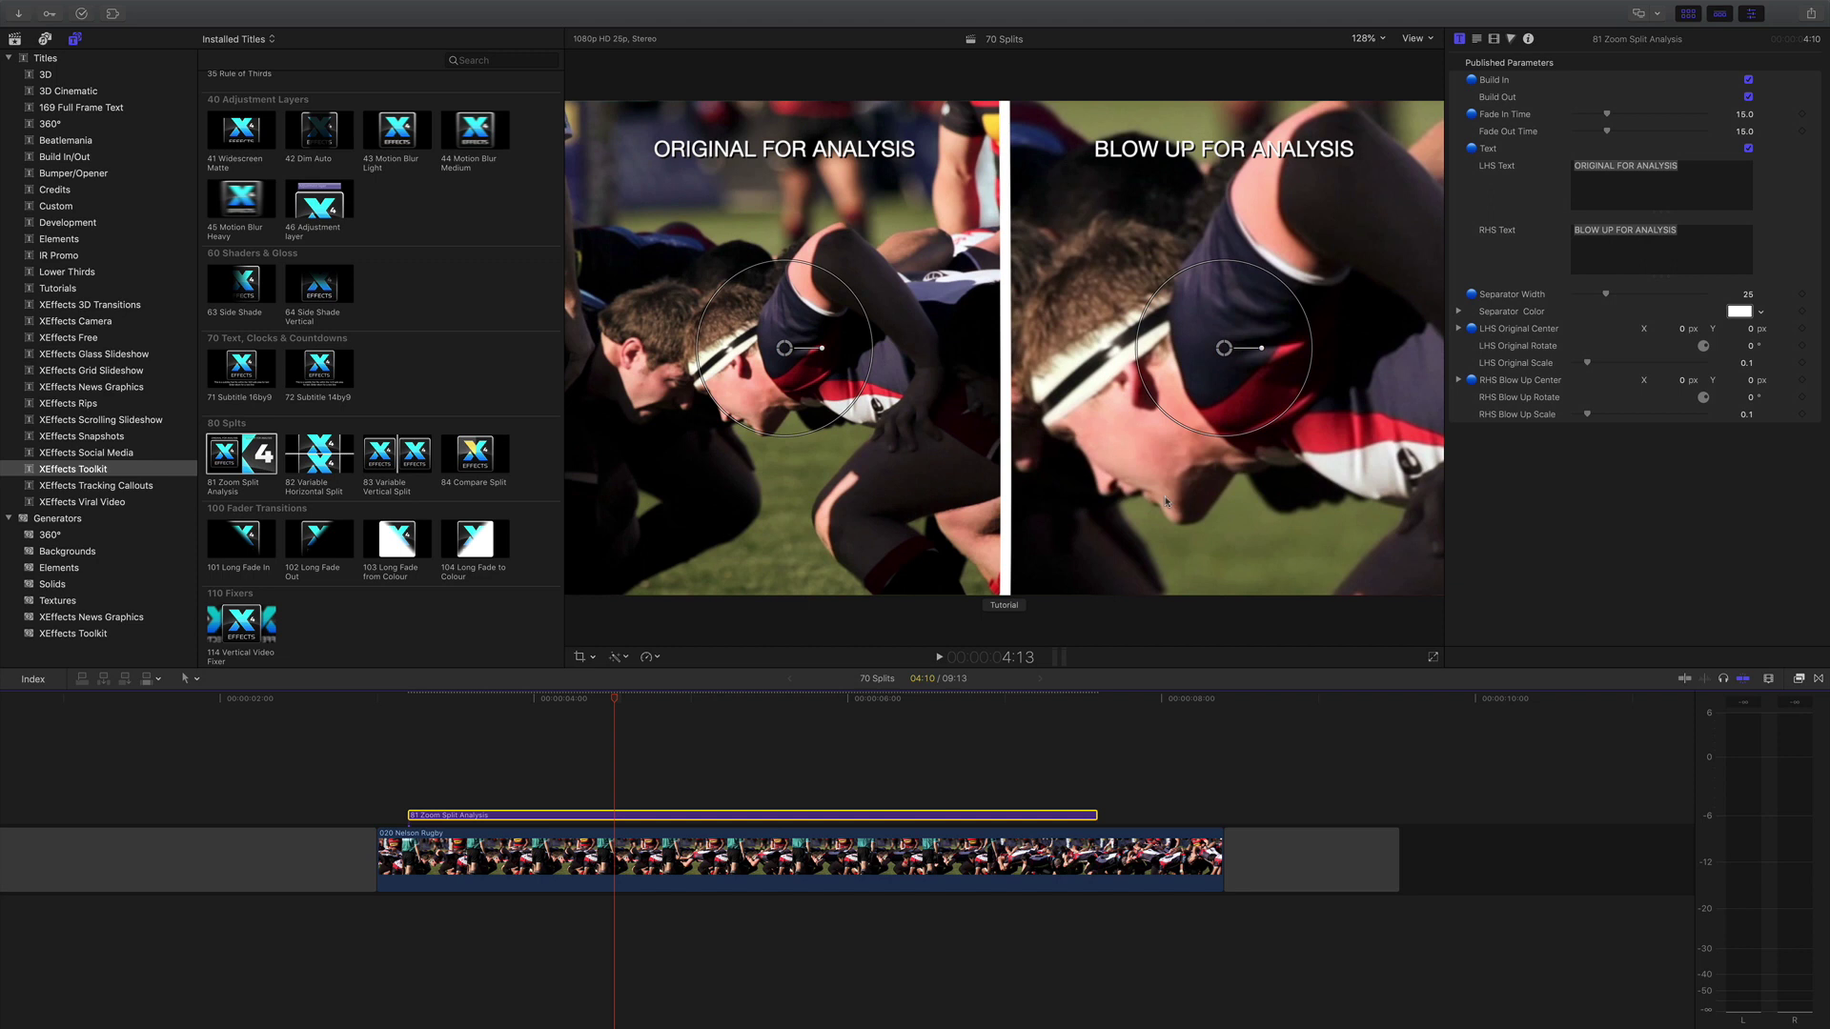
click(406, 700)
key(space)
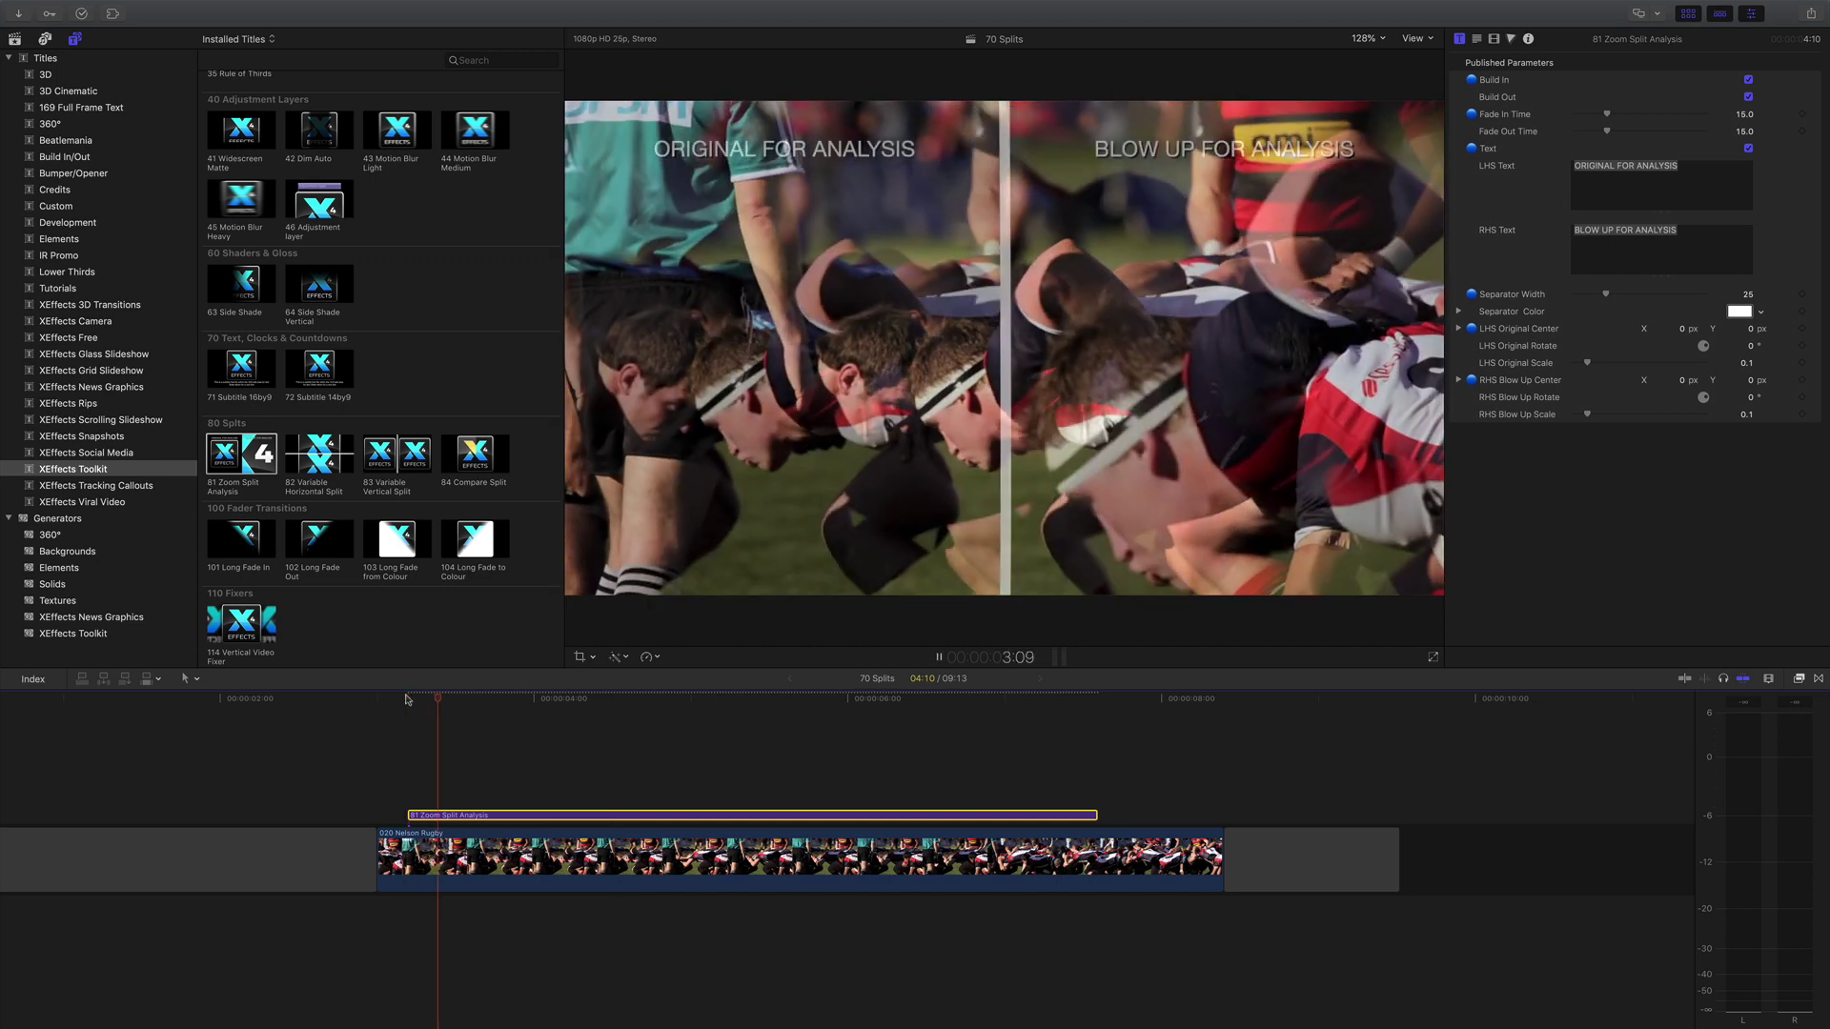
key(space)
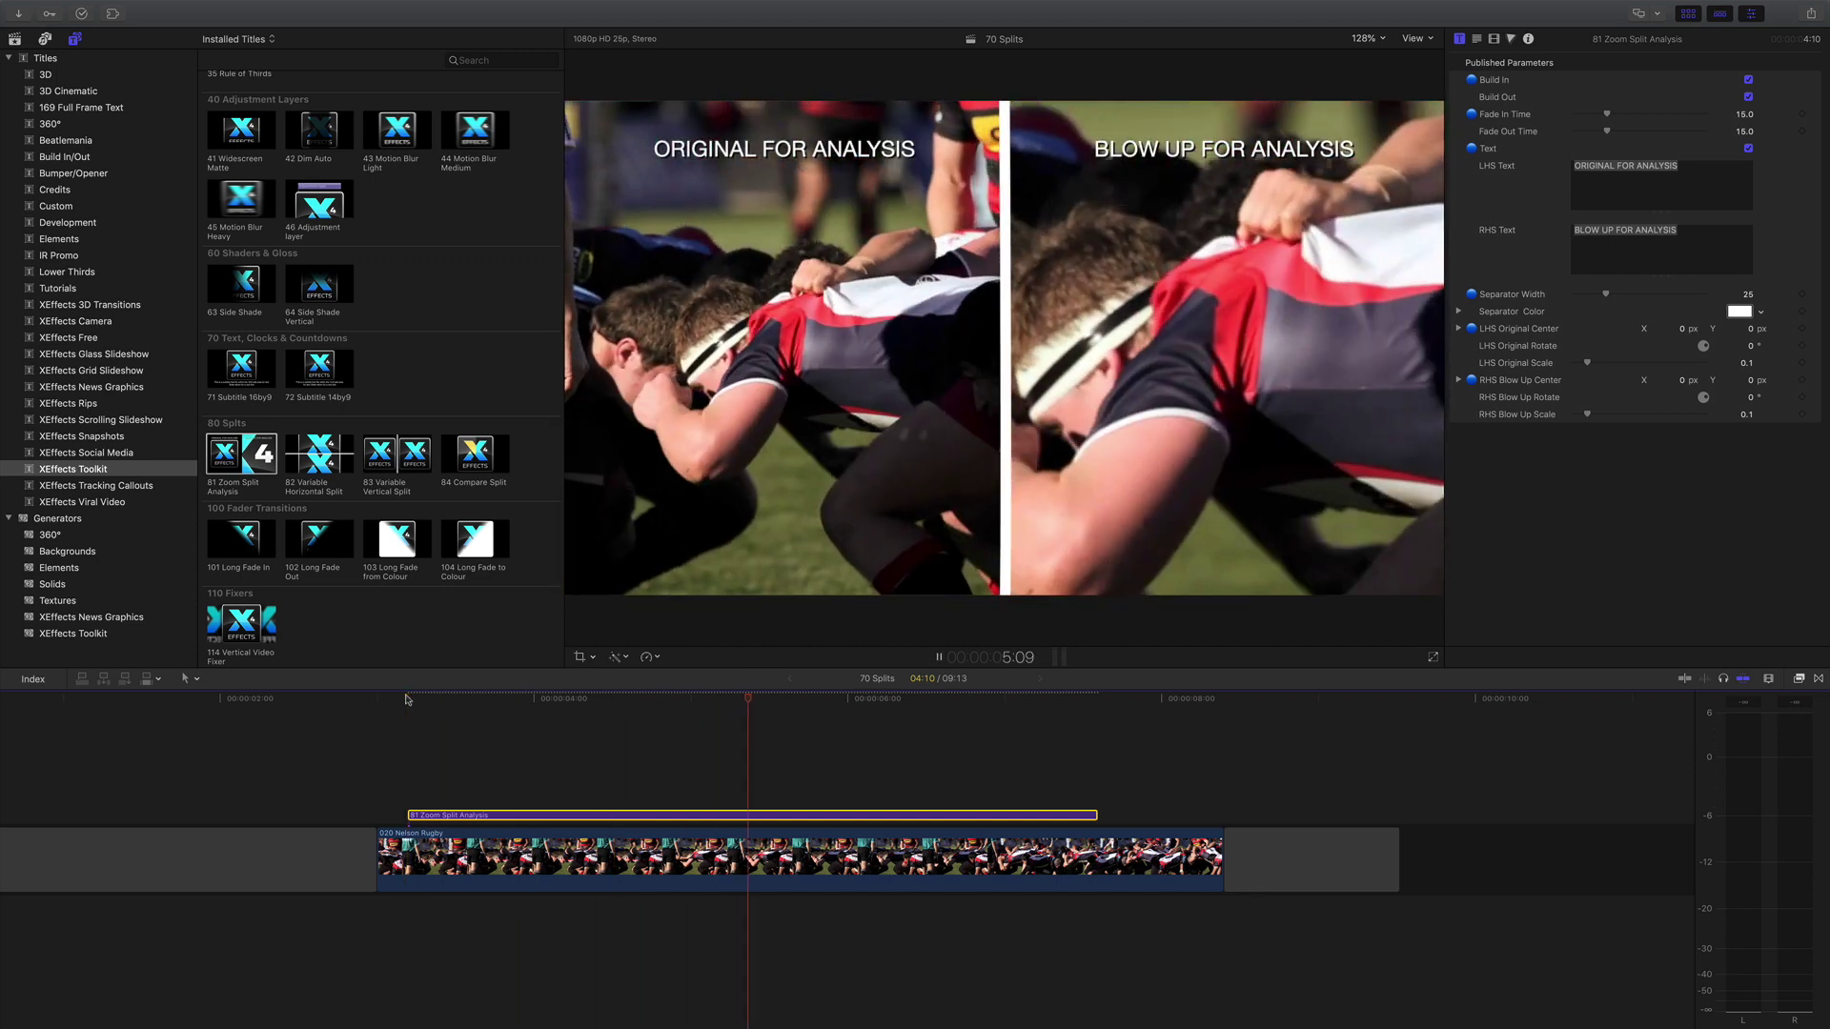
Scrub through the zoom split and replay its opening from the start of the title.
drag(722, 700, 703, 698)
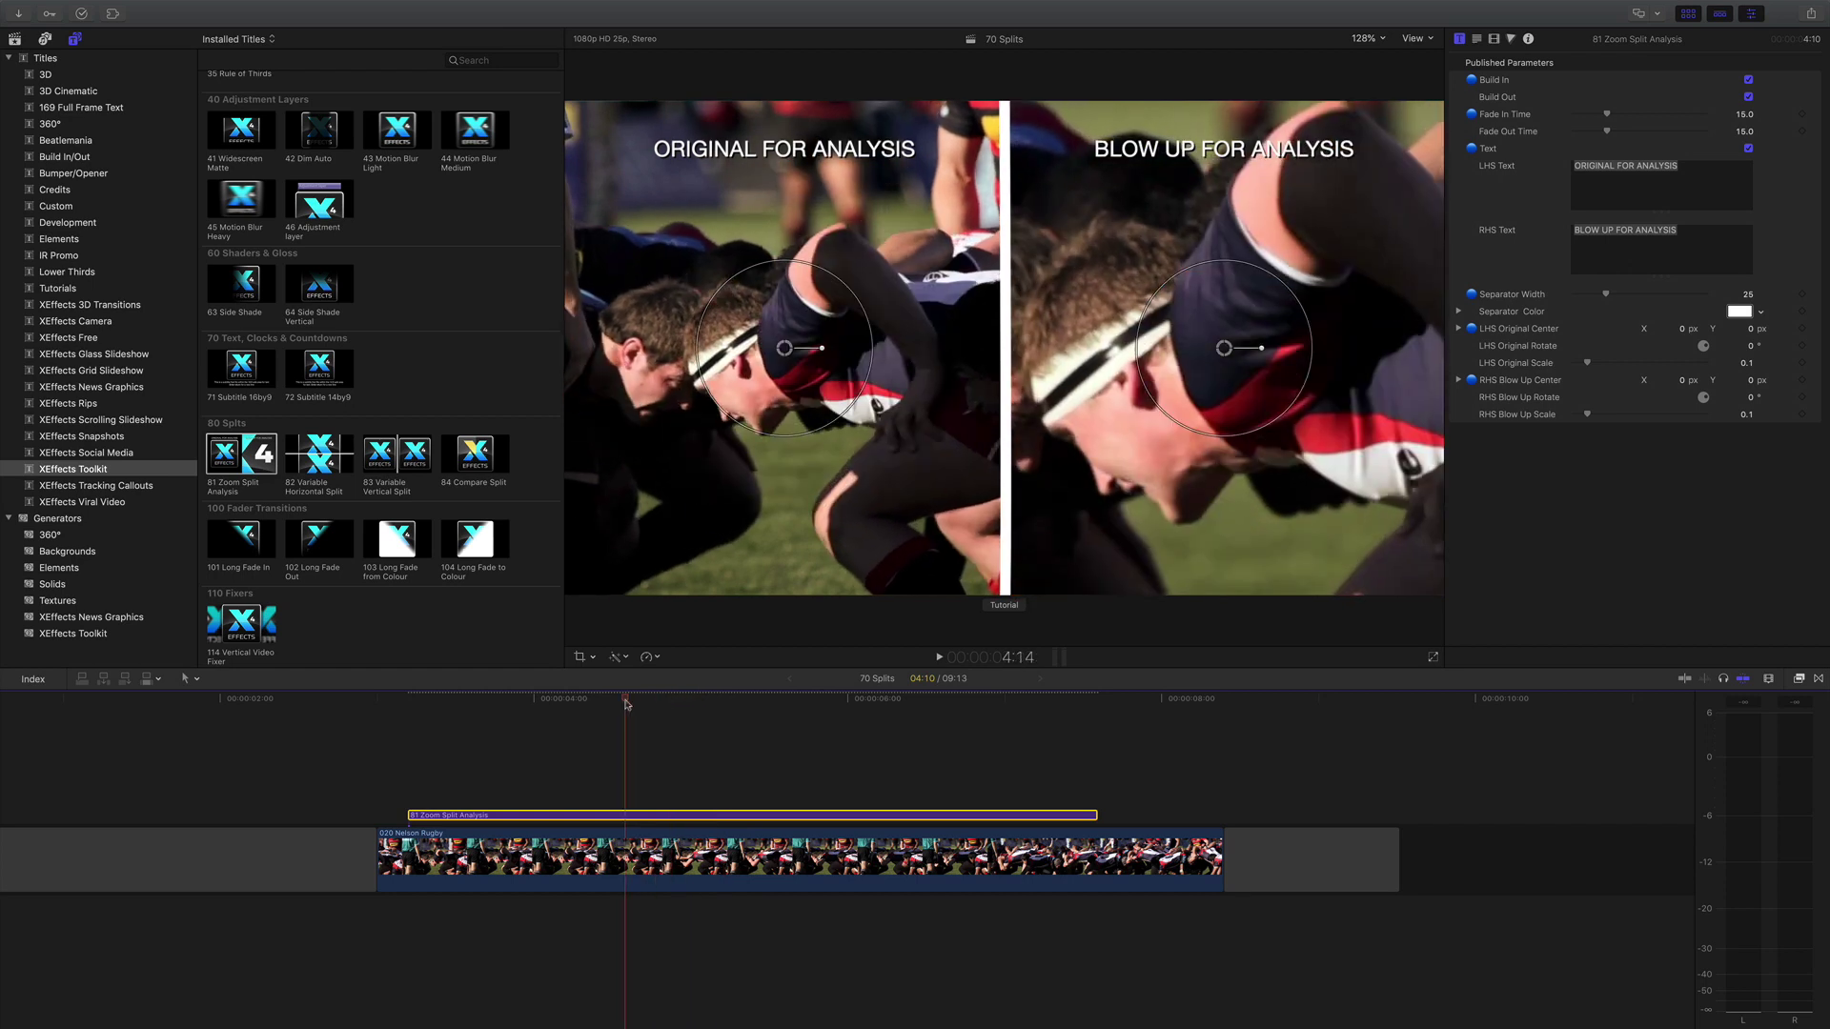
click(410, 720)
key(space)
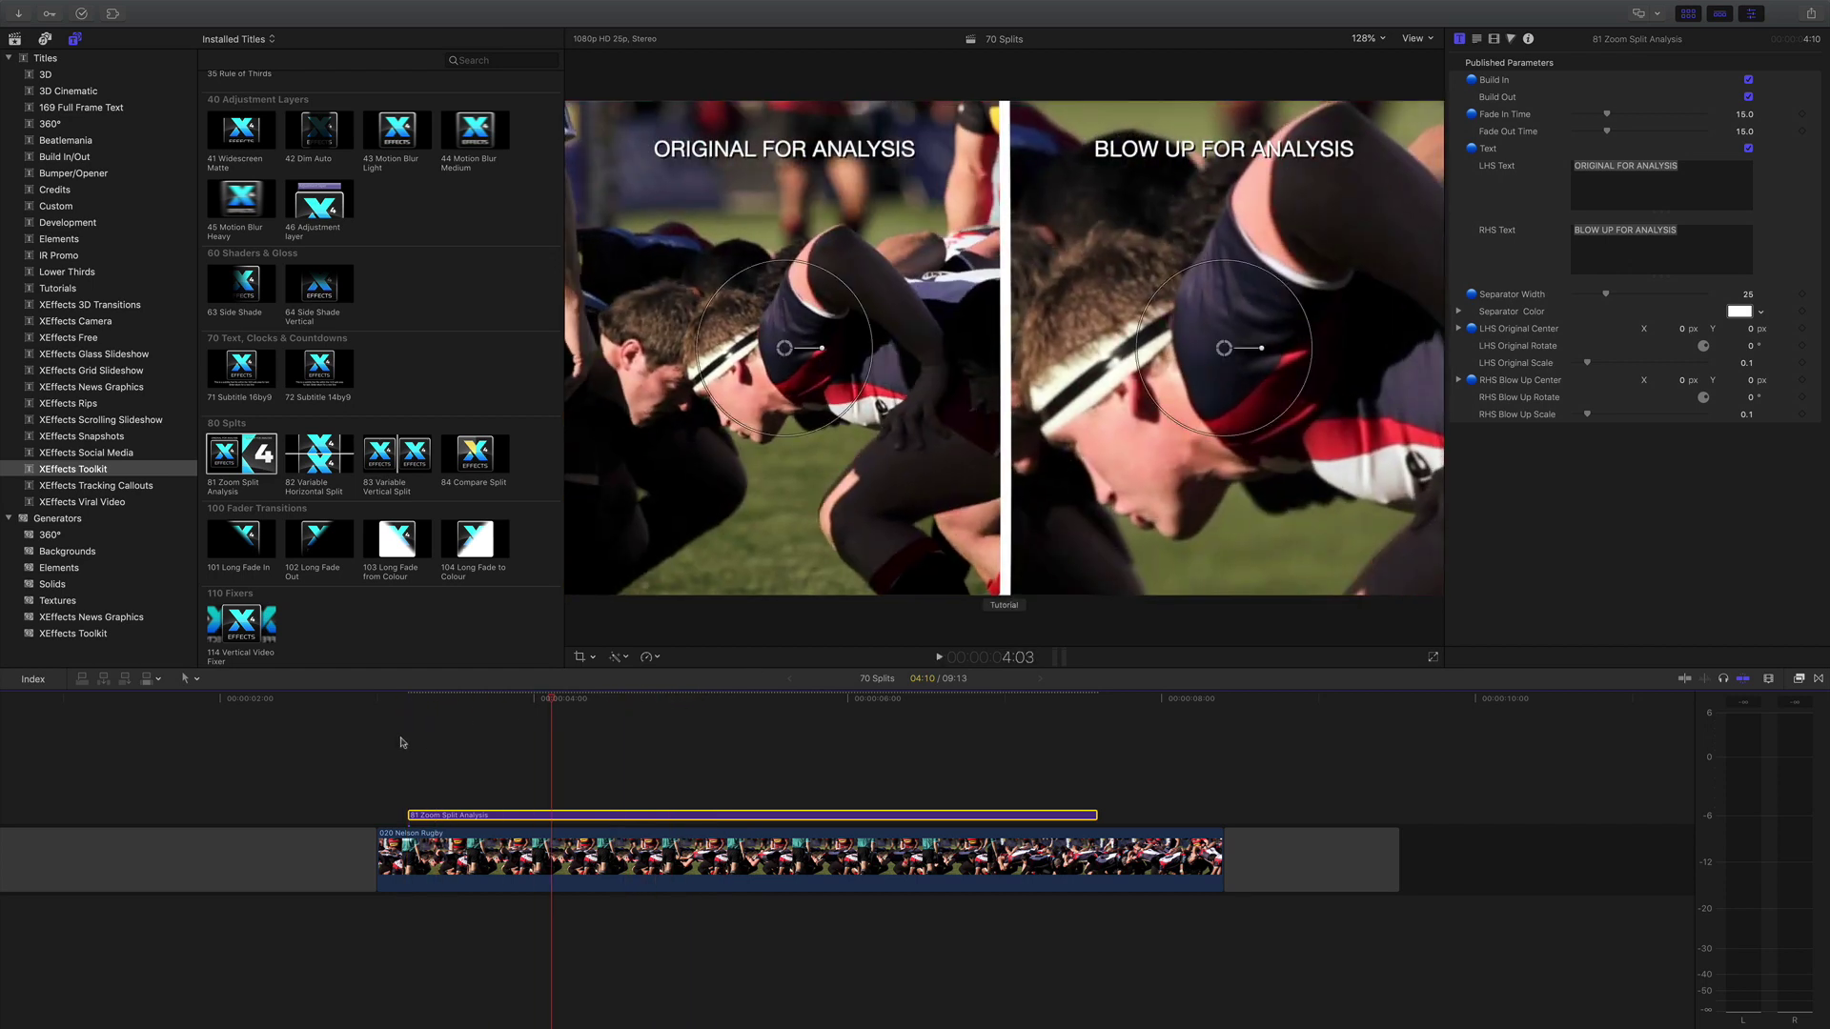
Preview the opening of the zoom split with Build In off, and re-enable Build In.
click(1748, 80)
click(399, 701)
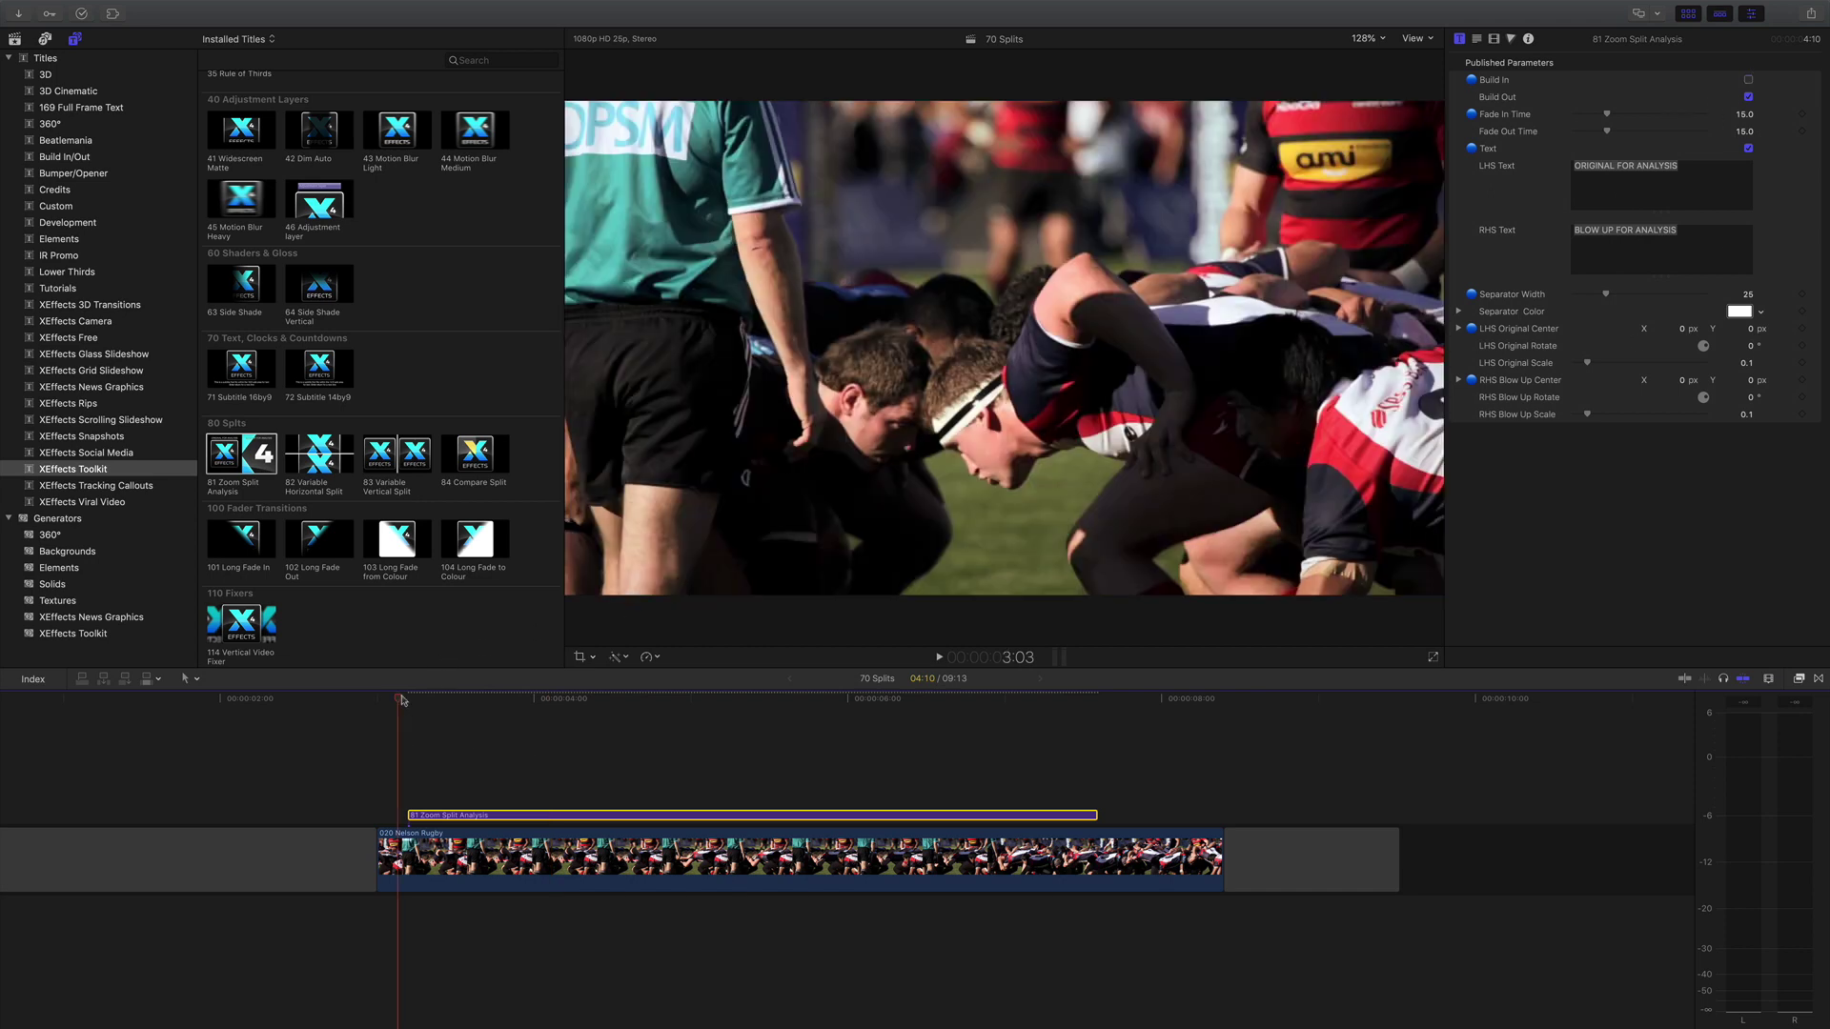
key(space)
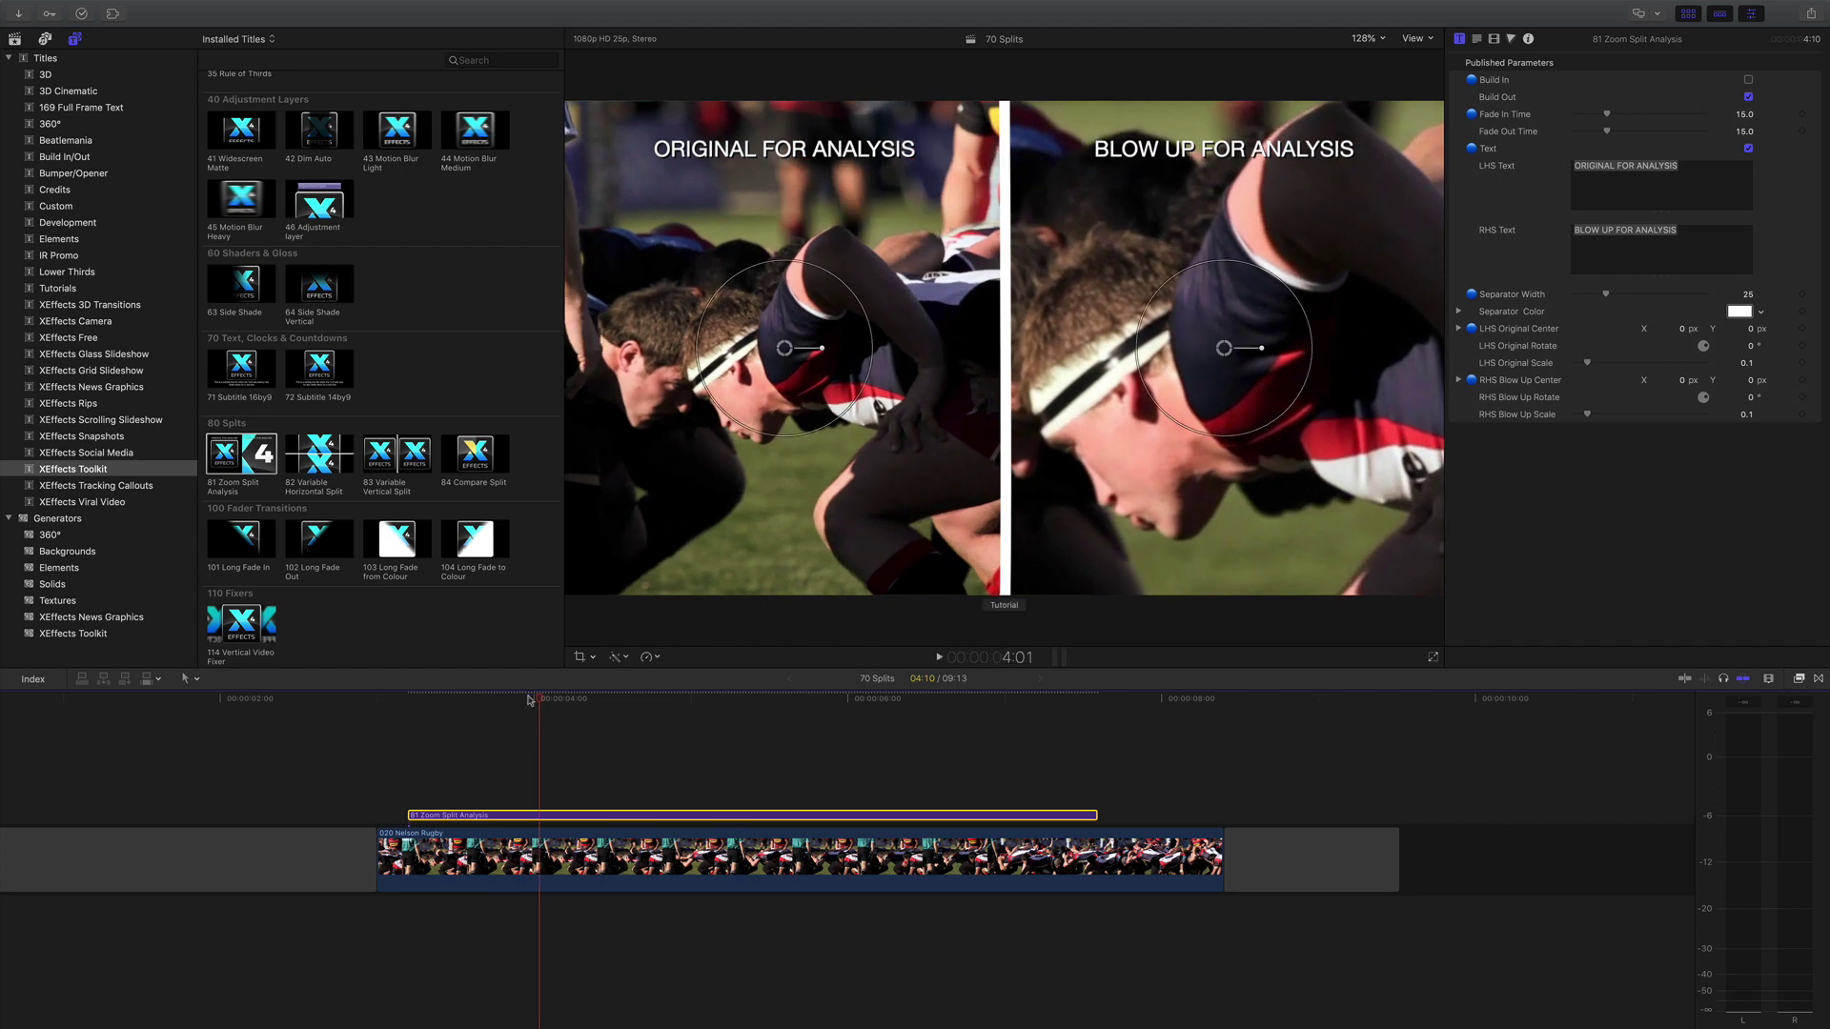
click(1749, 79)
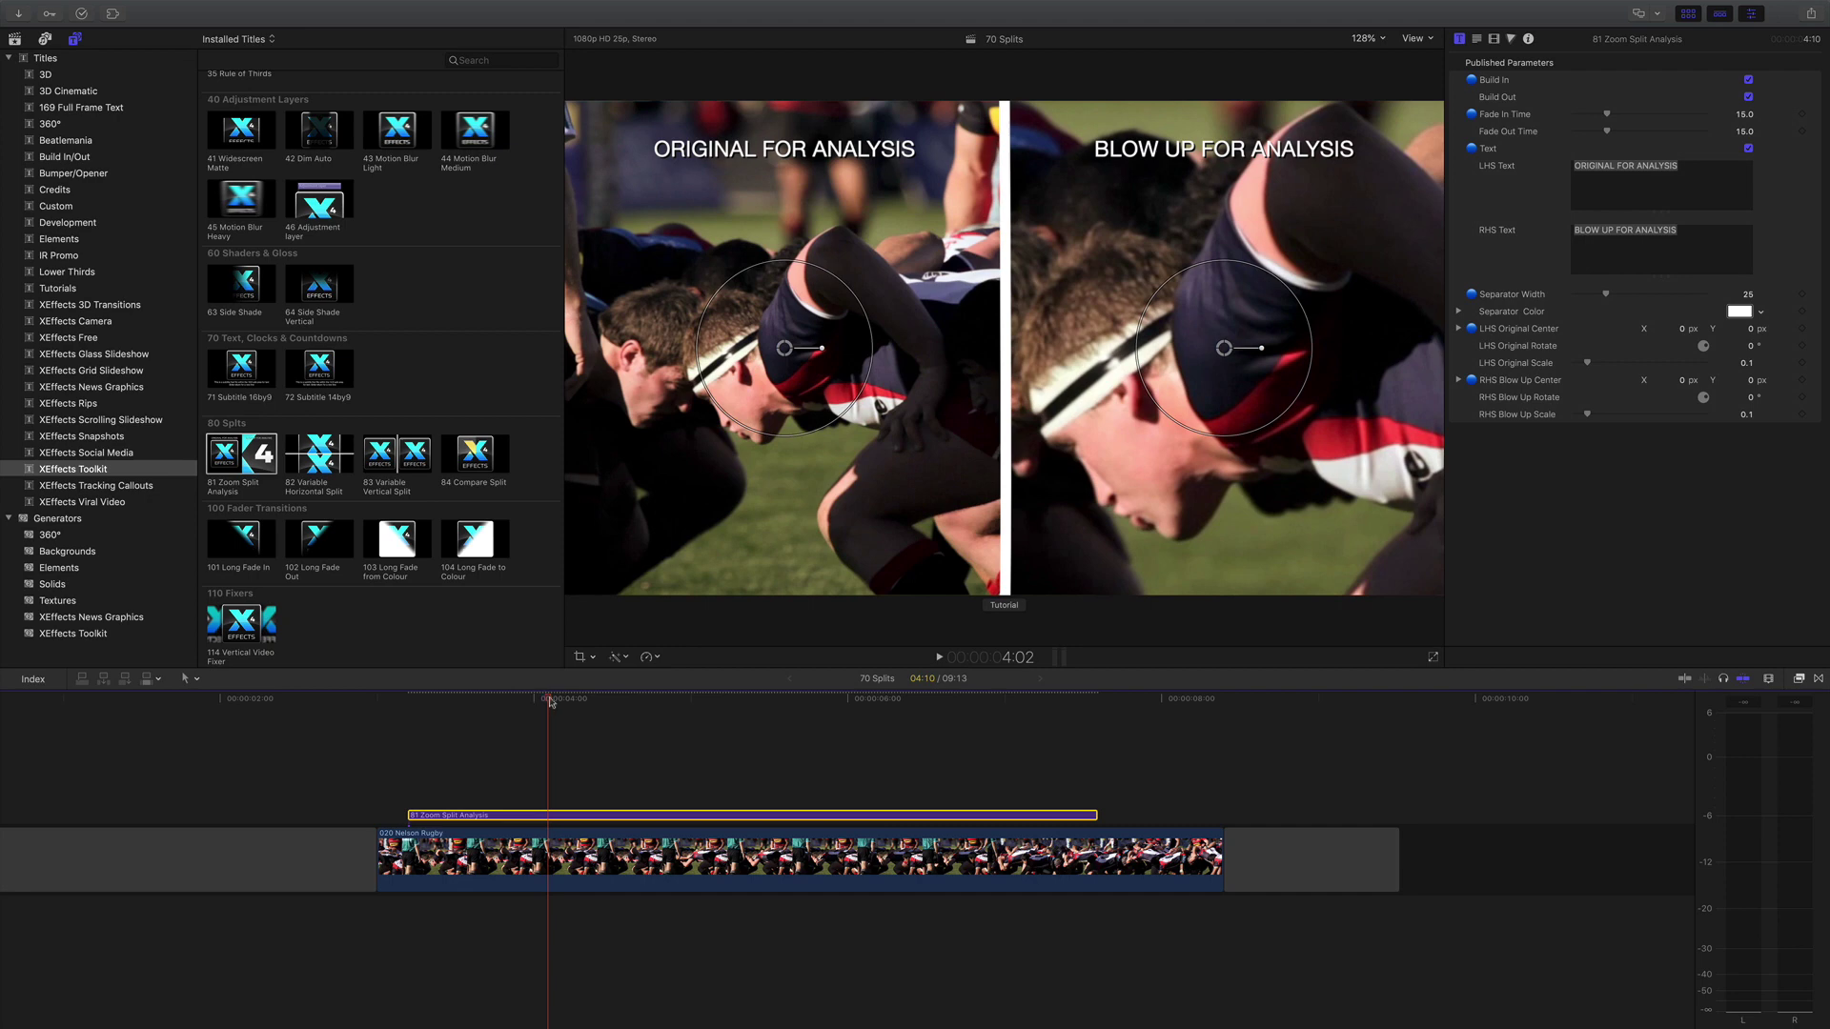
Scrub further into the zoom split and toggle its Text labels off and back on.
drag(550, 702, 632, 720)
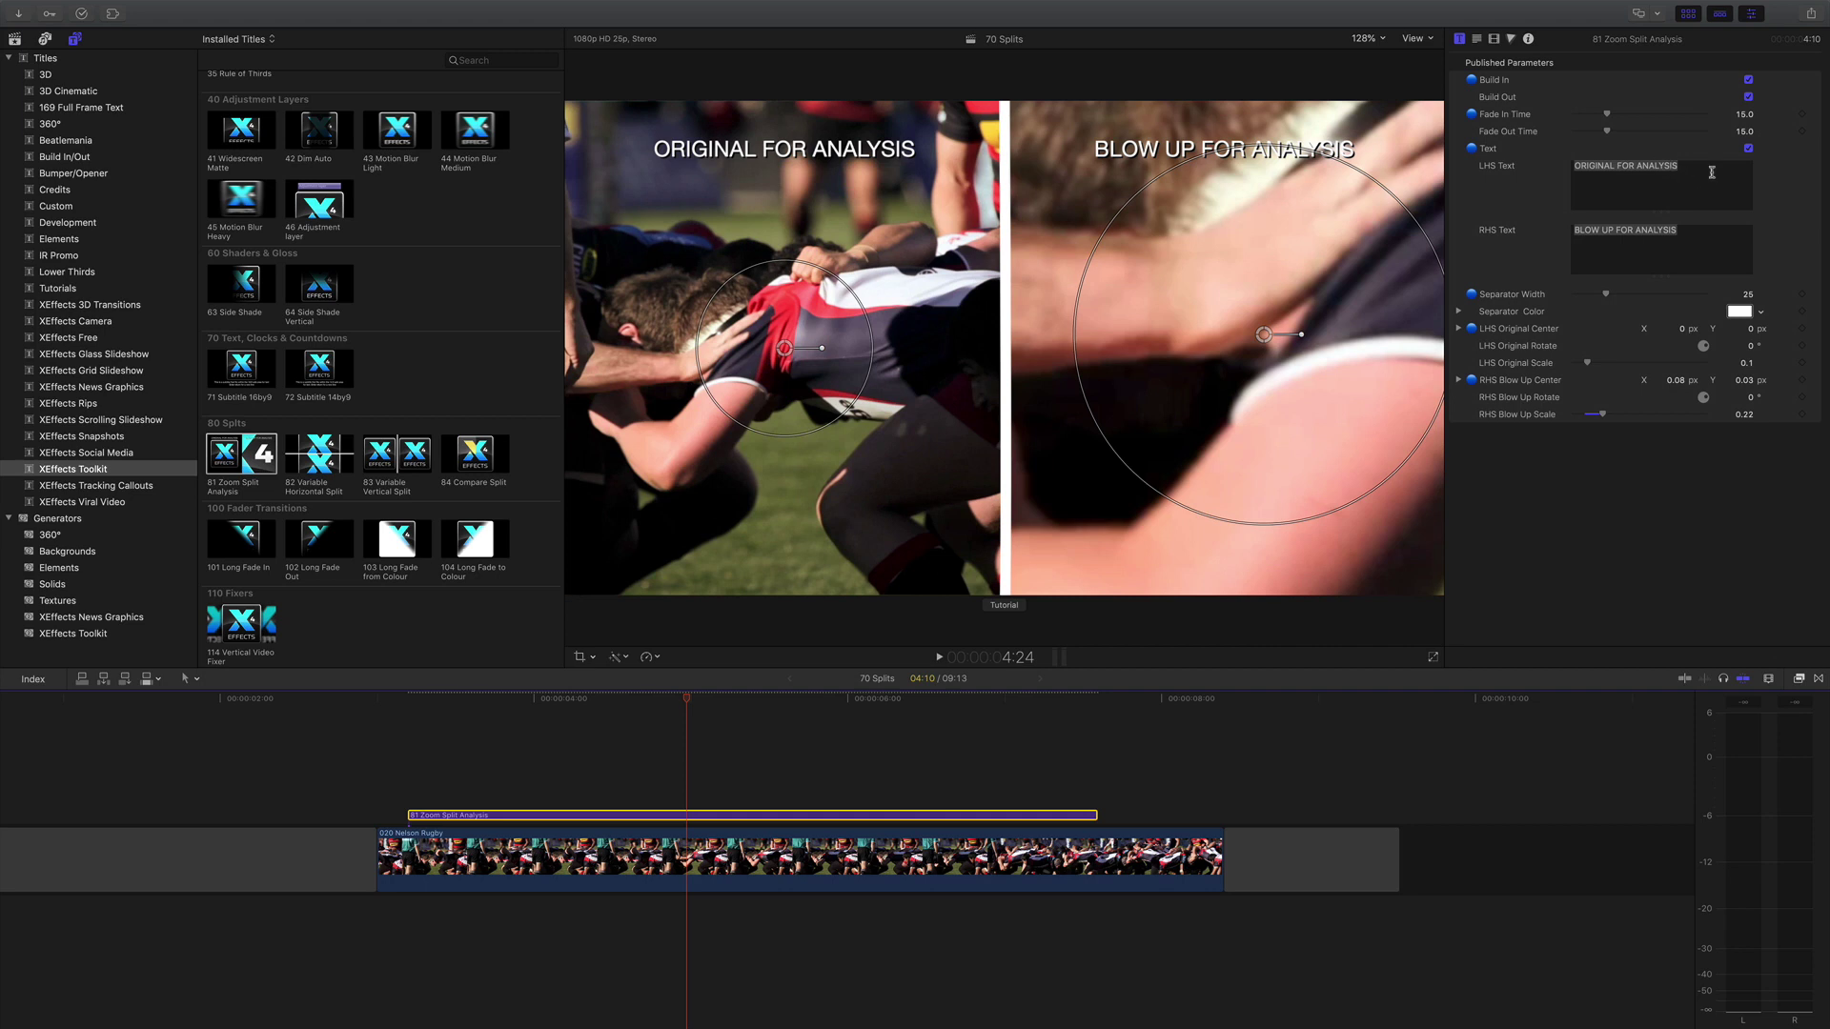
click(1750, 149)
click(1750, 149)
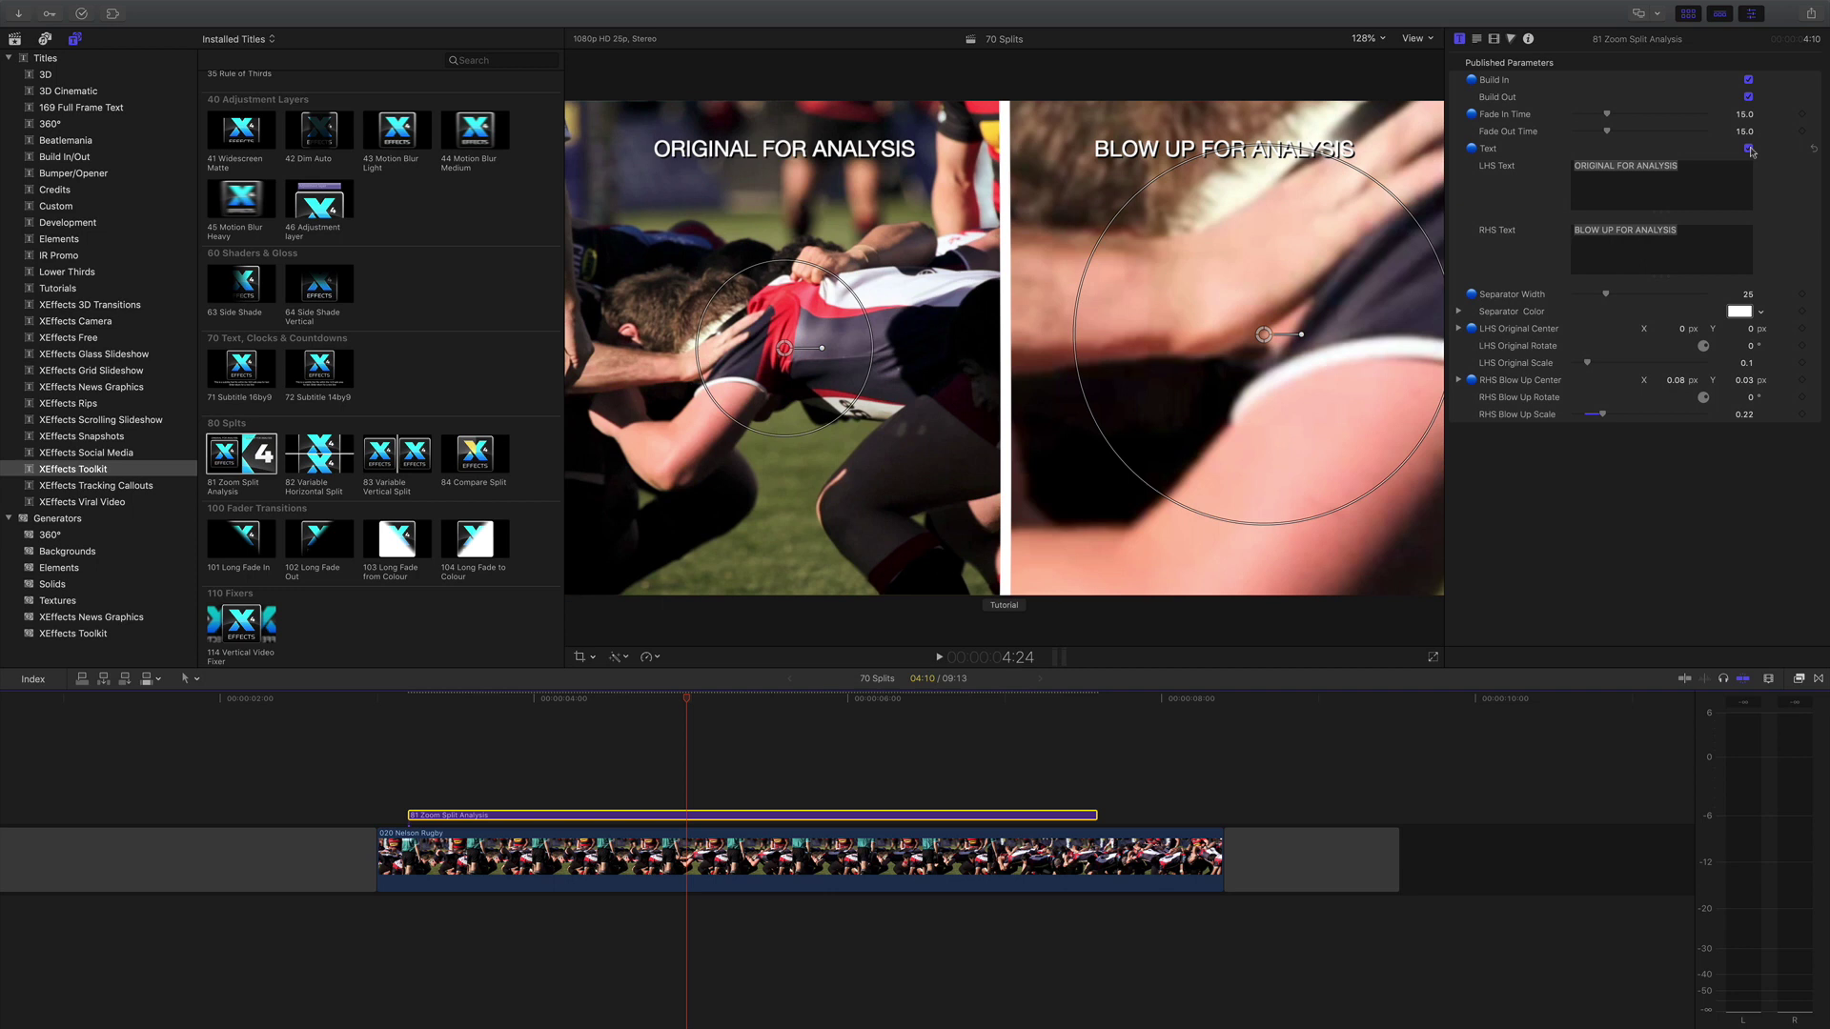
Set the zoom split's Separator Width to 29 and look at the available separator colors.
drag(1613, 298, 1611, 297)
click(1740, 313)
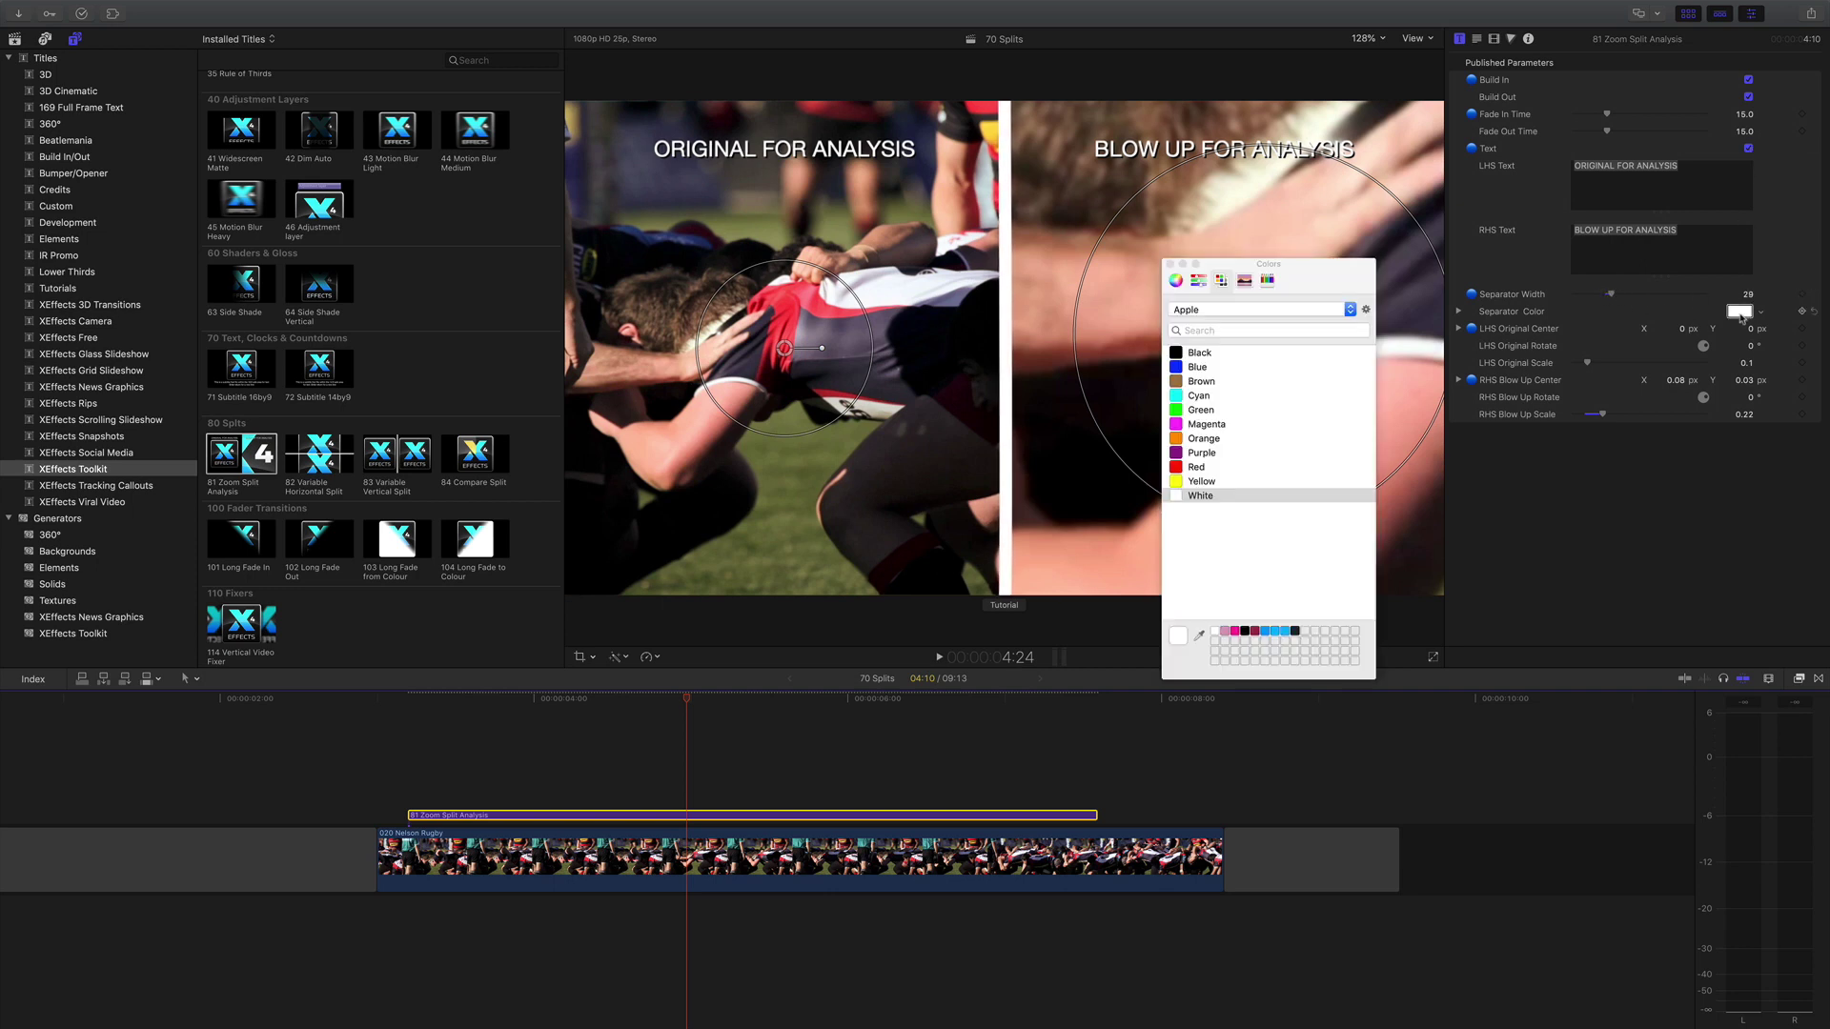
click(1170, 264)
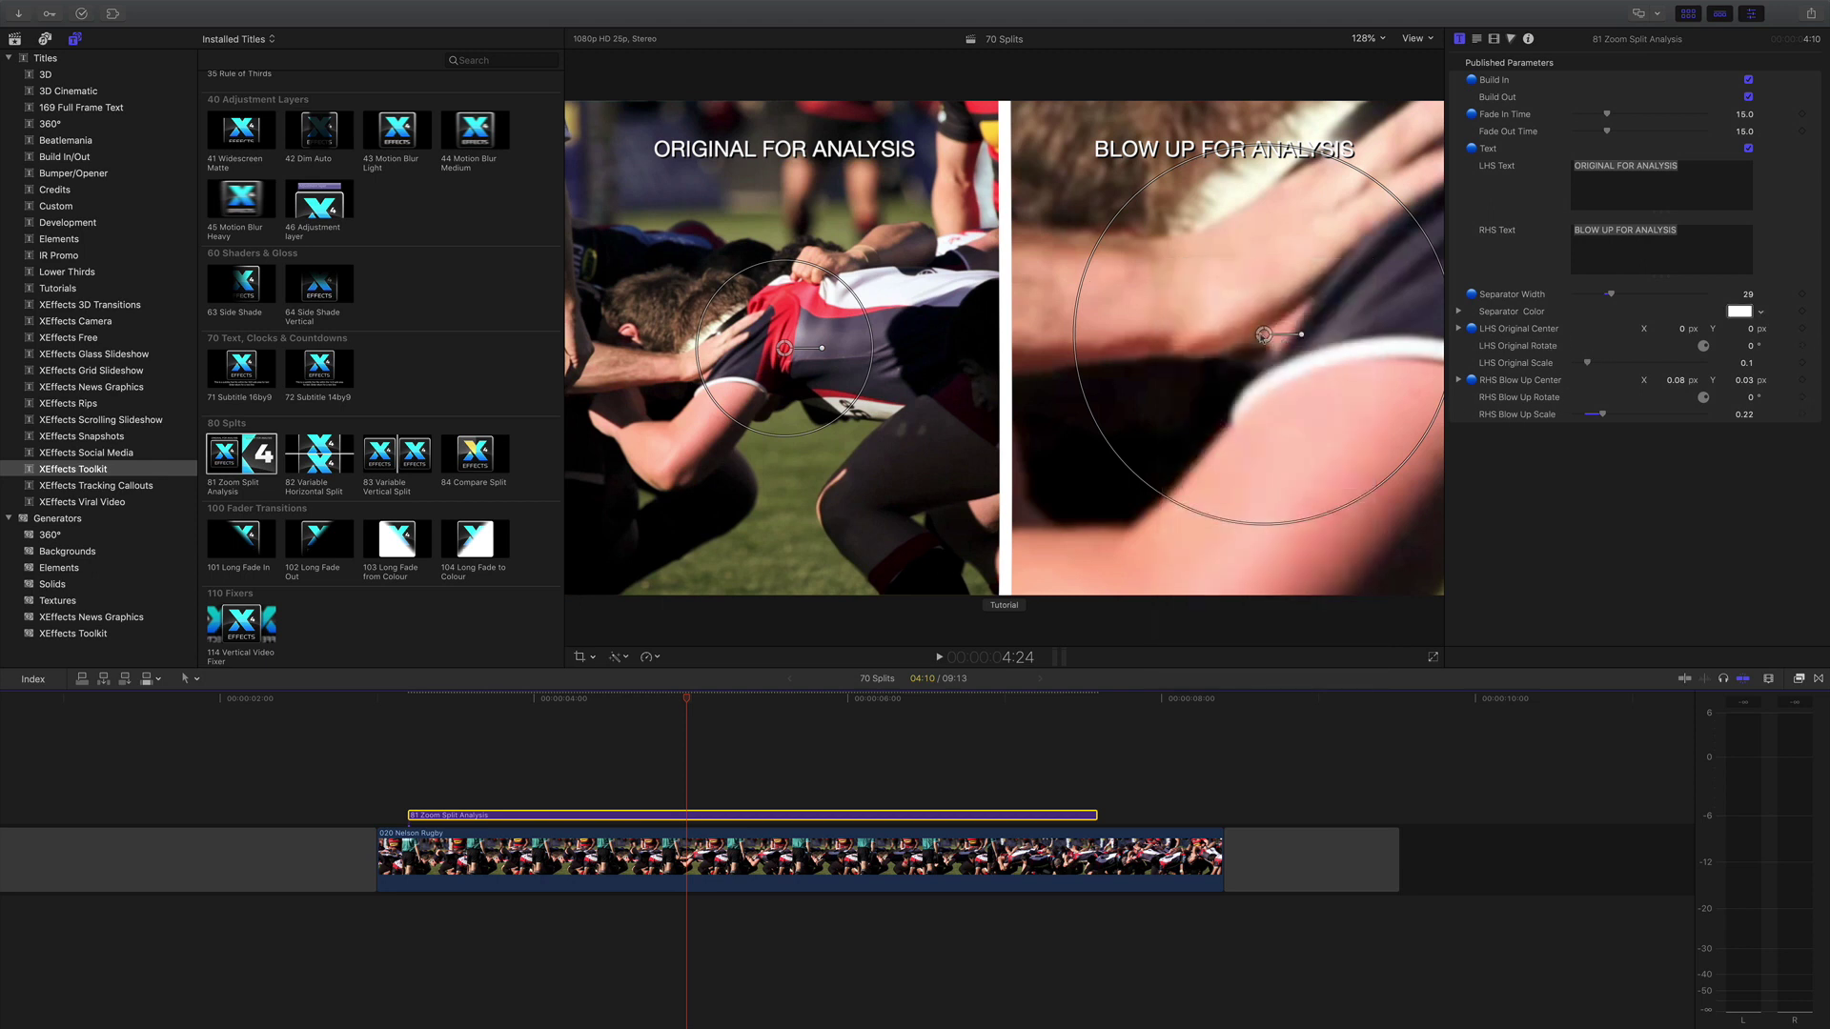
Move the RHS Blow Up Center to about X 0.11, Y 0.01 and play the split from its start.
drag(1263, 336, 1276, 341)
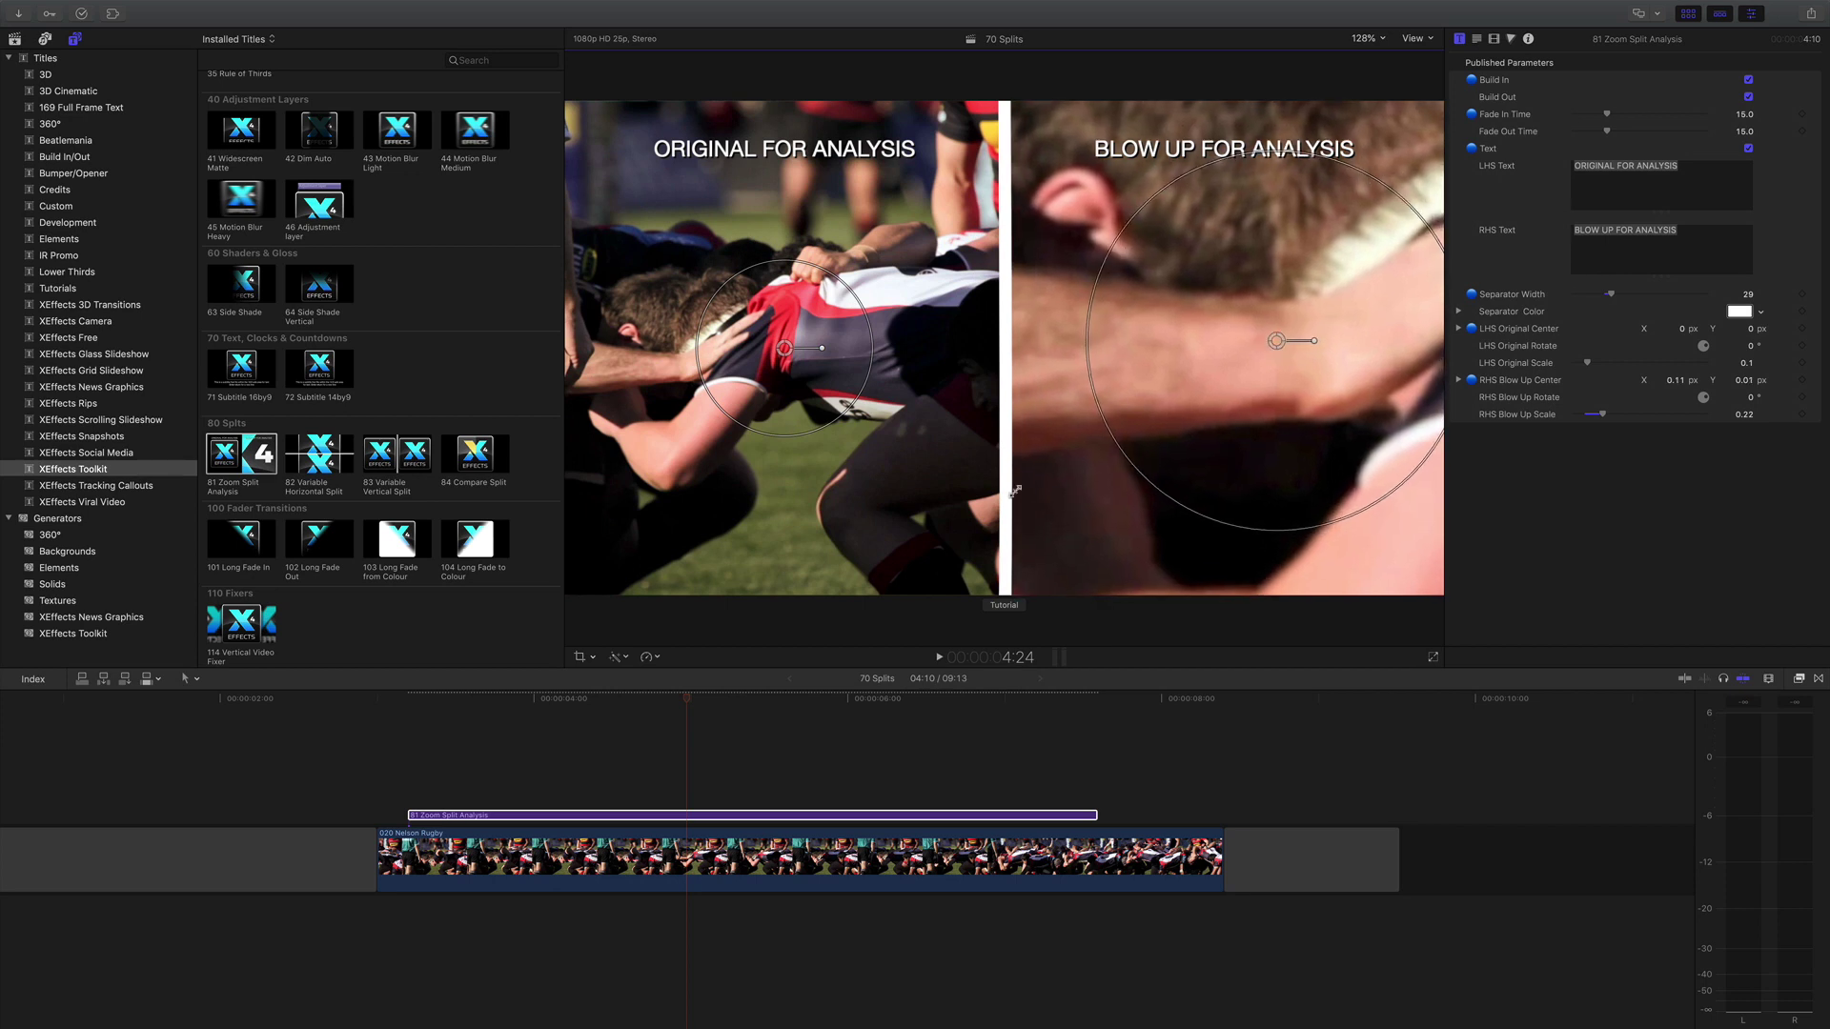
click(408, 697)
key(space)
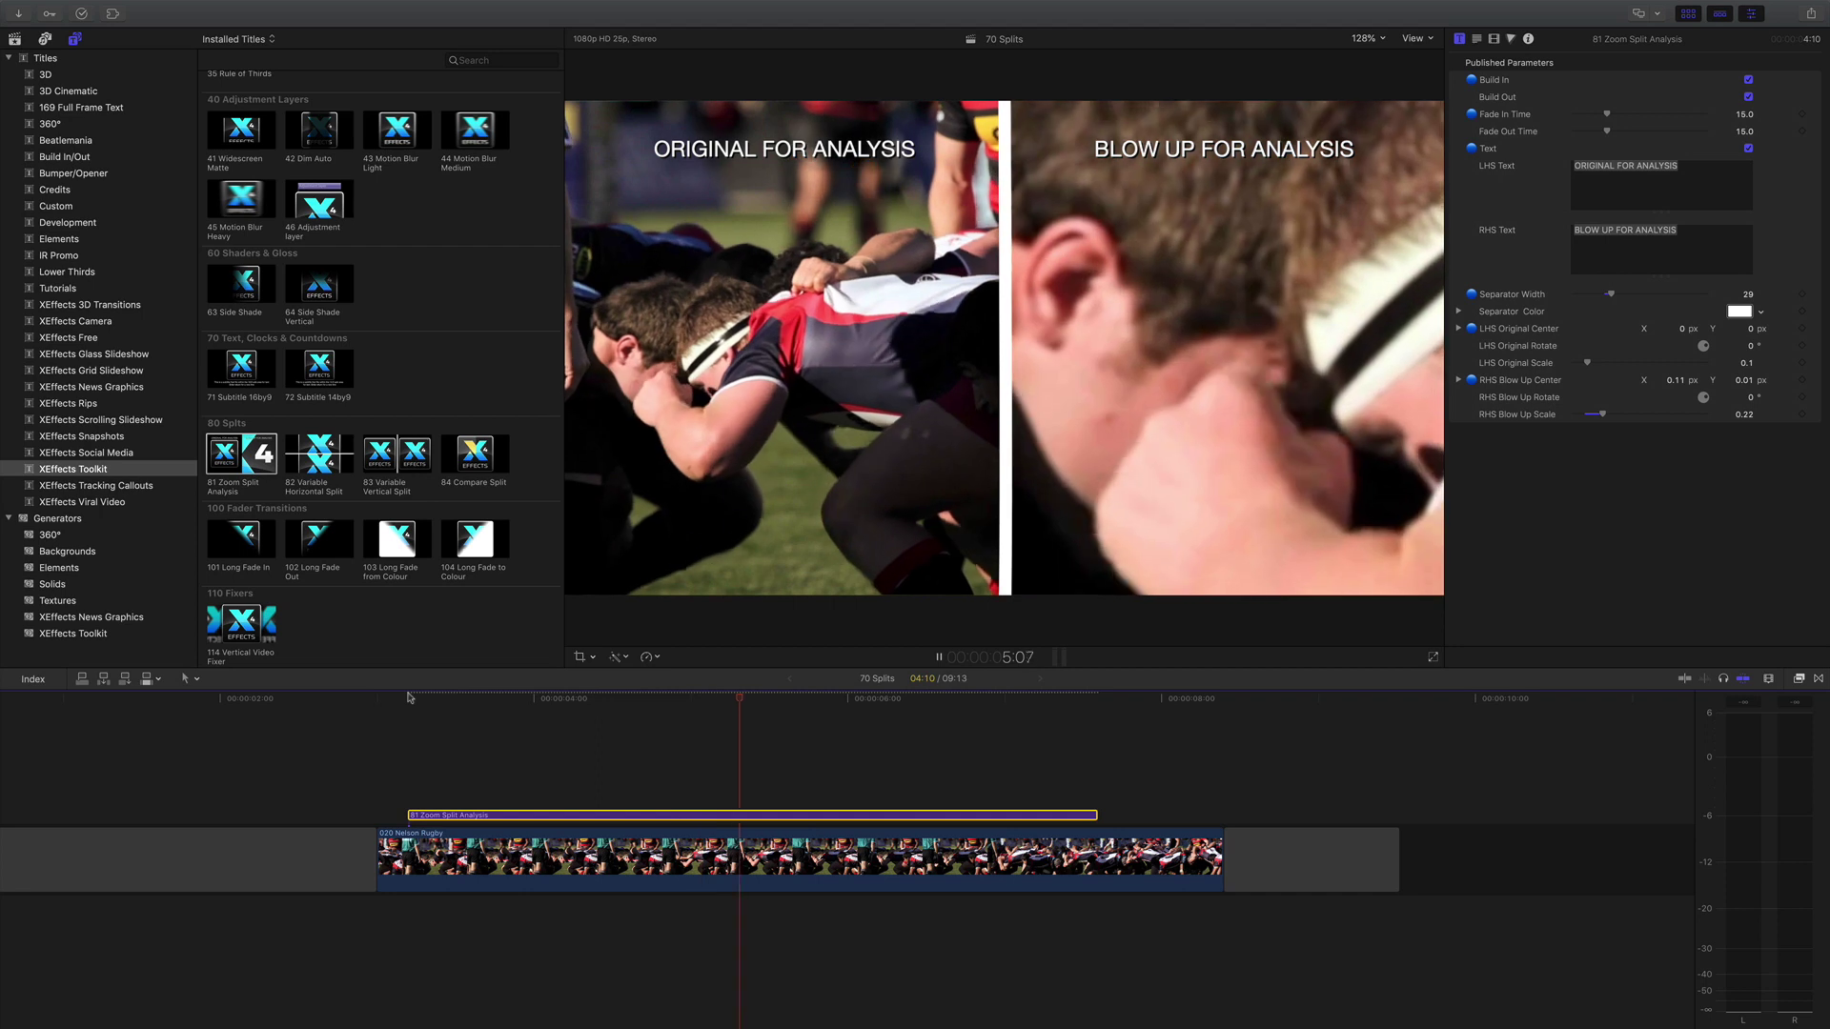
key(space)
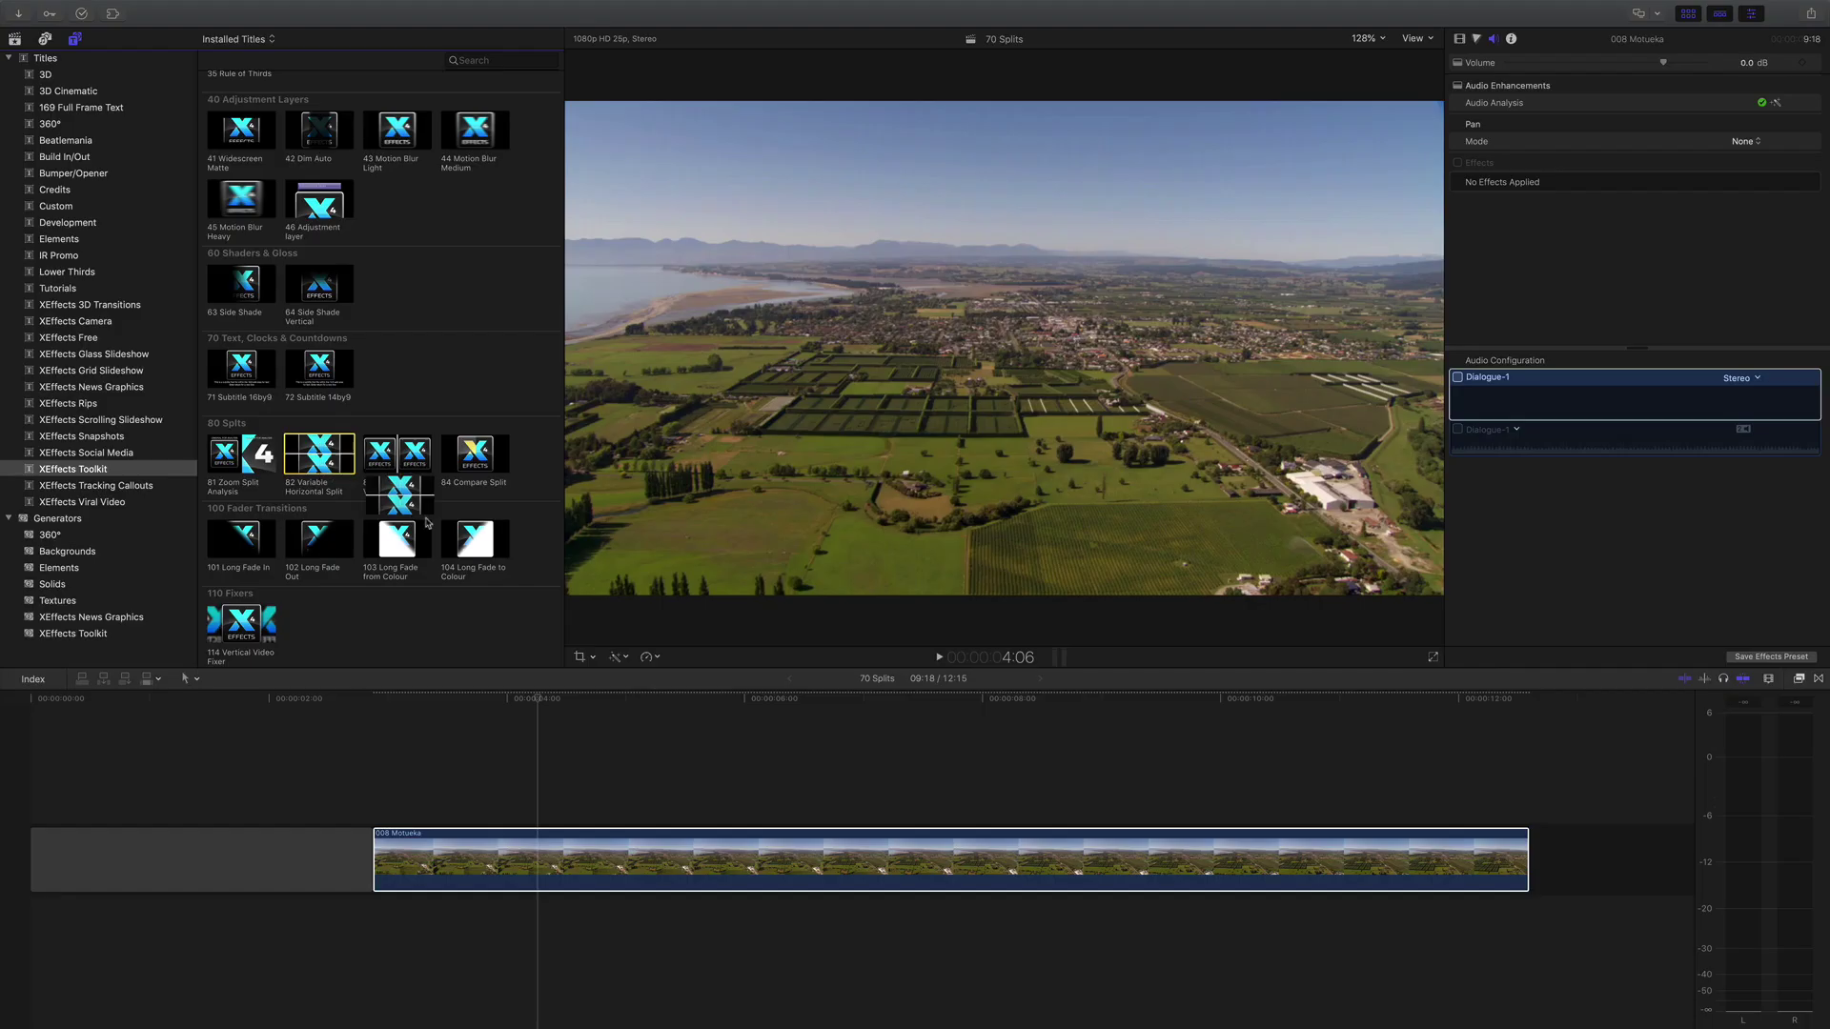
Add the 82 Variable Horizontal Split title above the 008 Motueka clip at about 3:23 and play it.
drag(1061, 425, 506, 791)
click(496, 699)
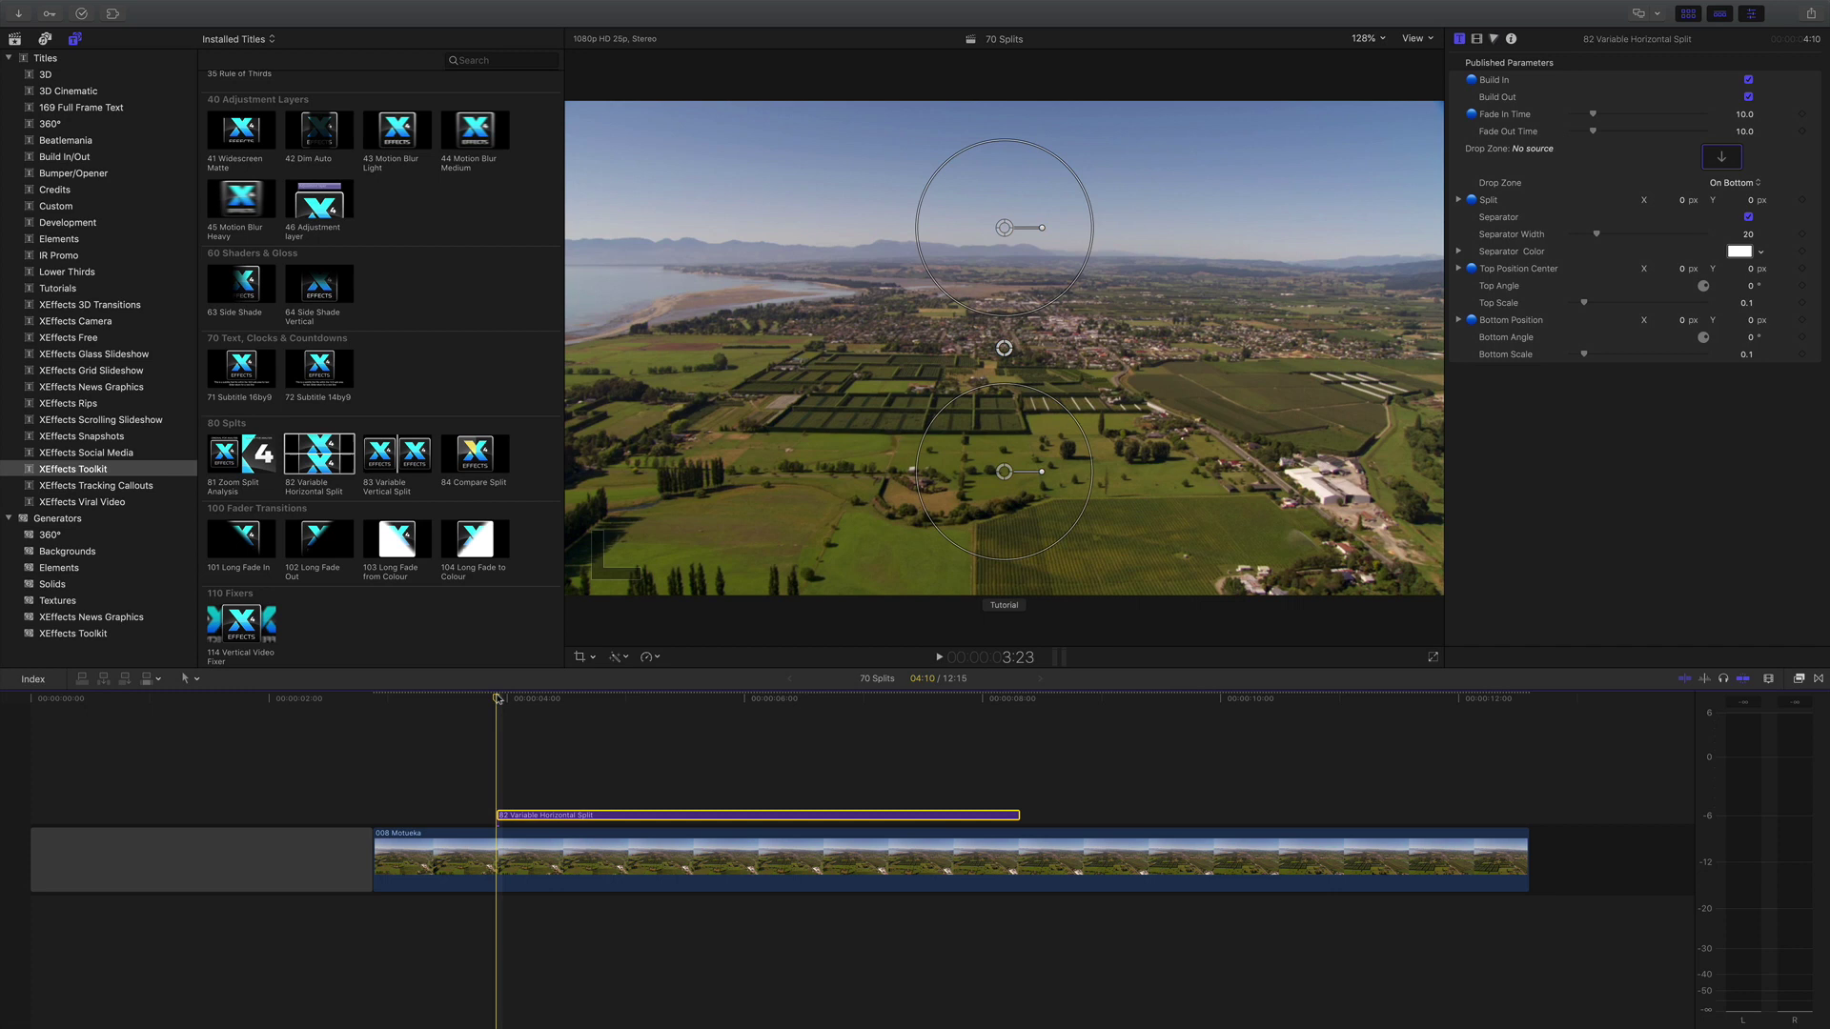
key(space)
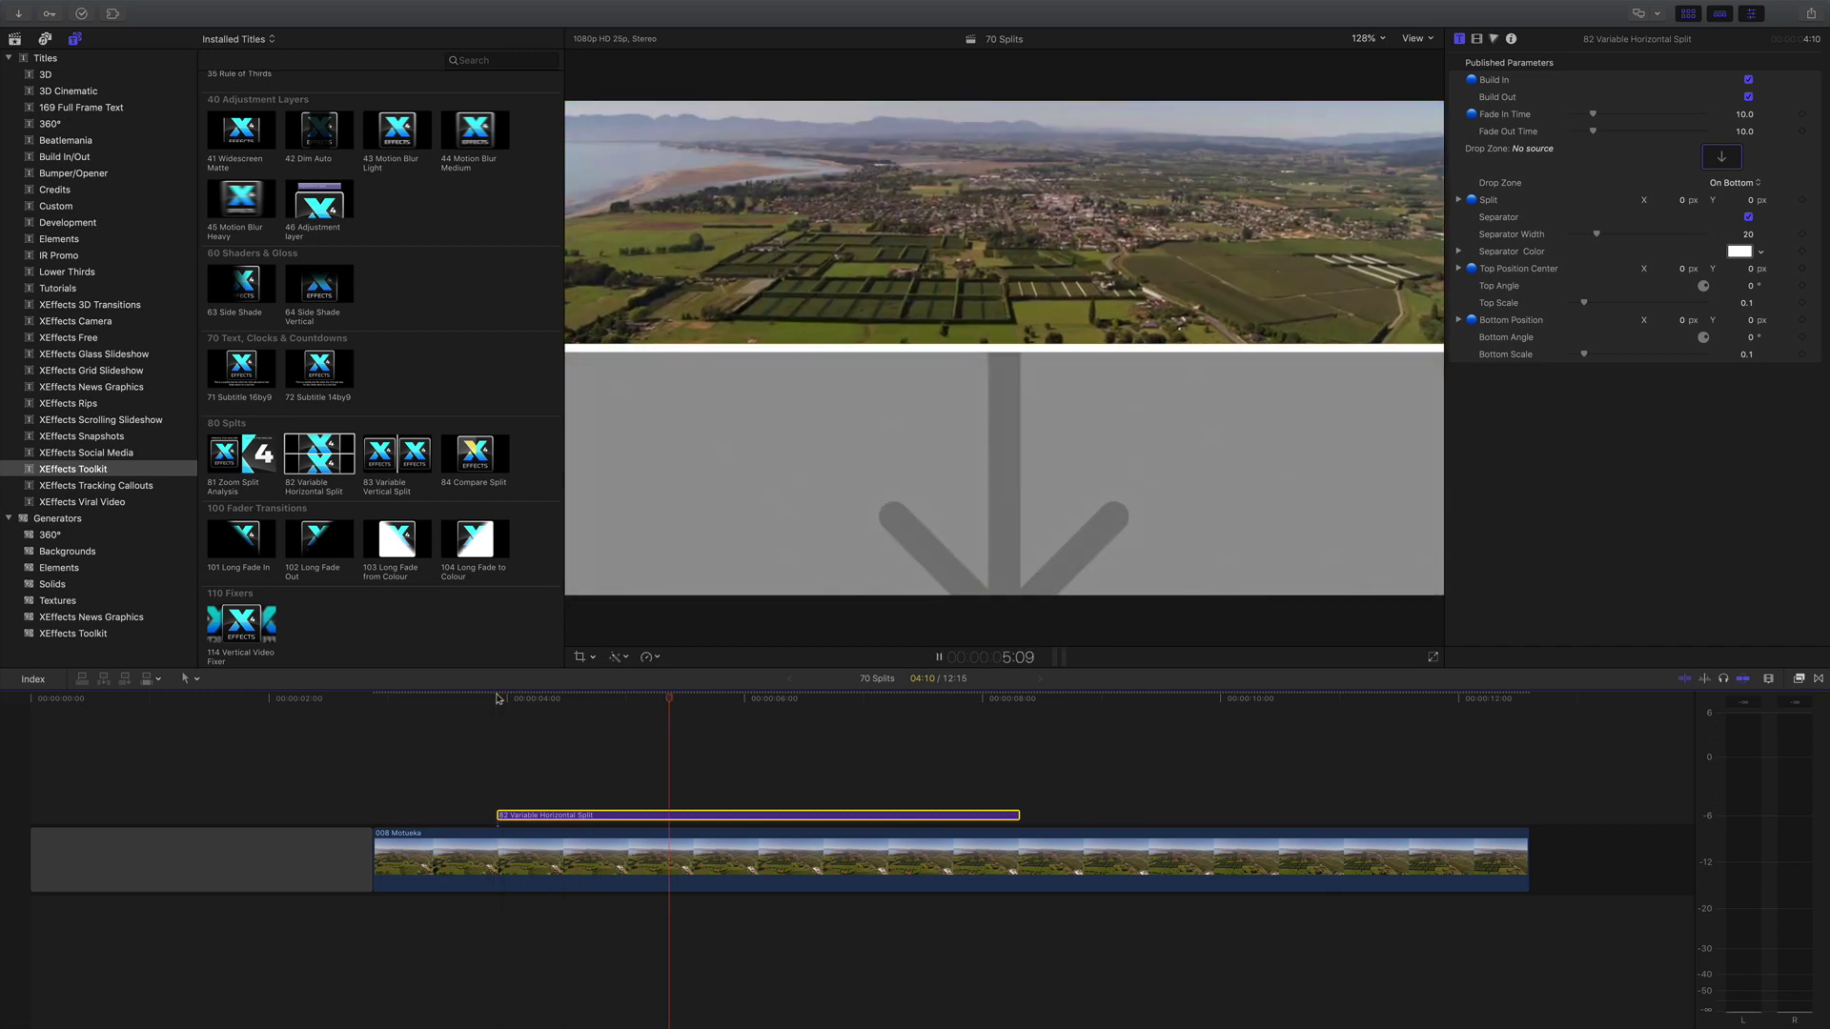
key(space)
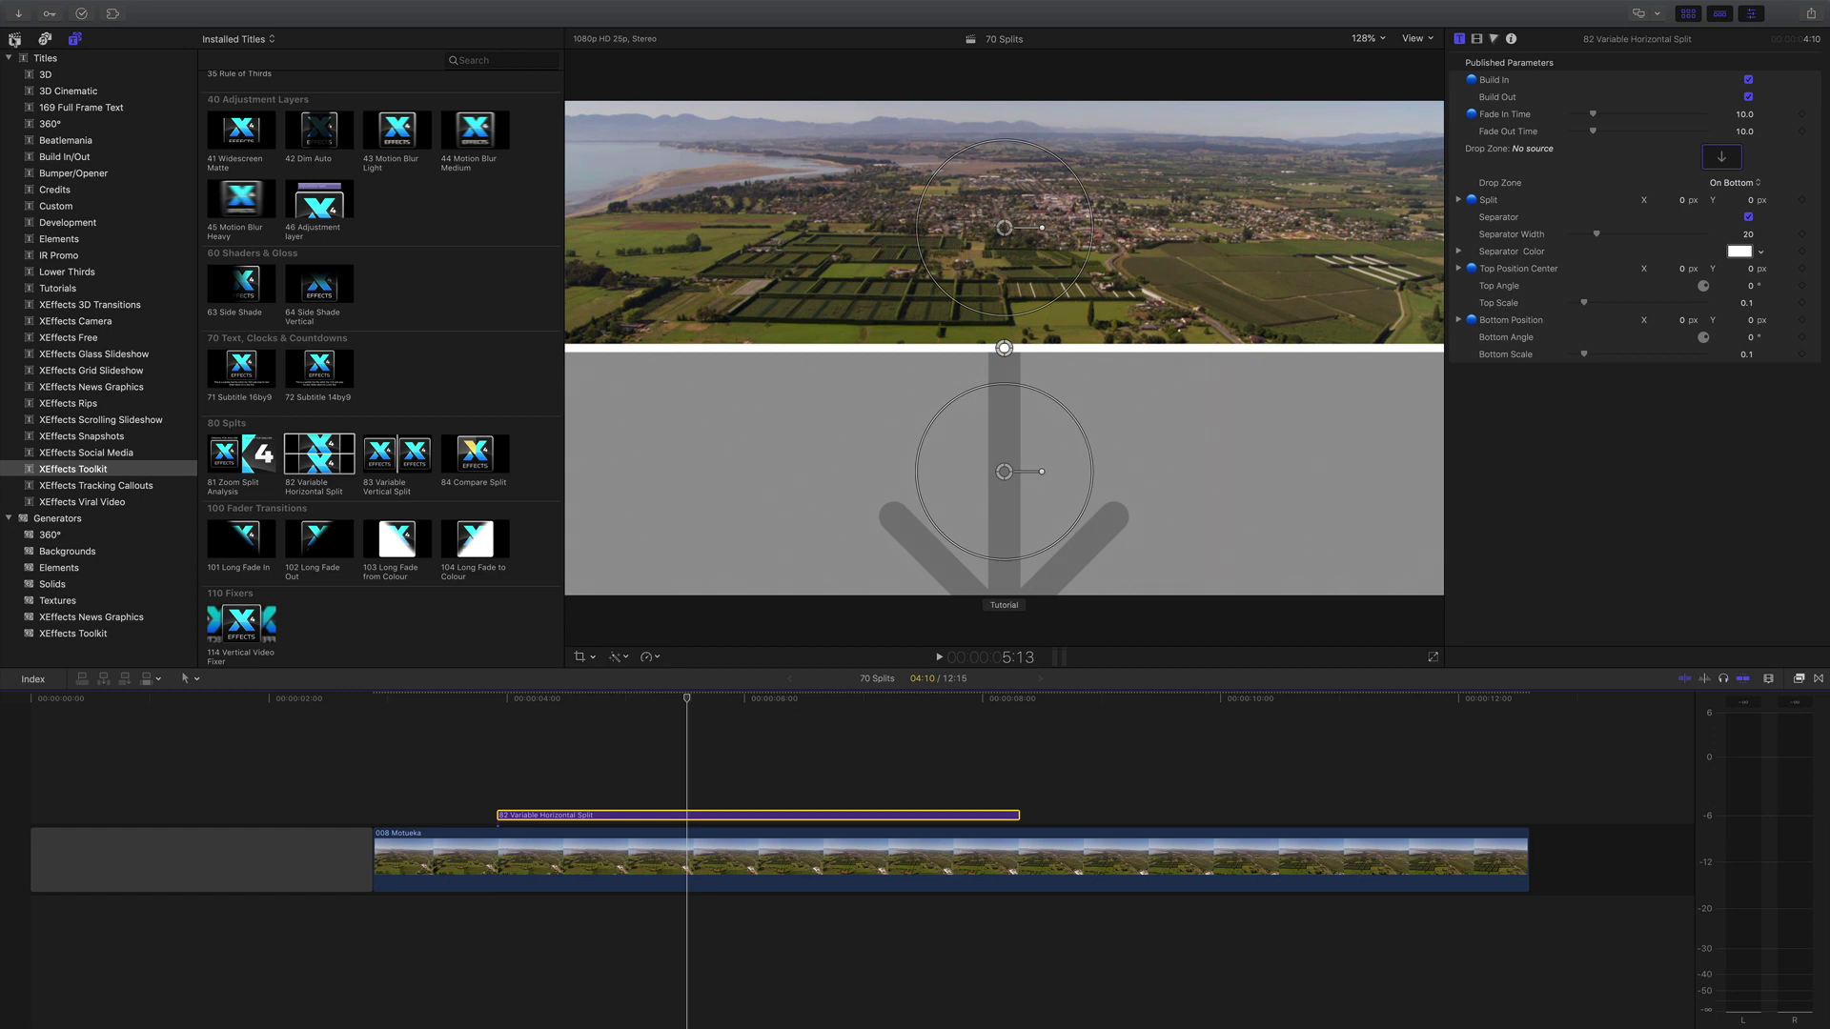
Fill the horizontal split's drop zone with a section of the 009 Mountain Bike clip from Original Media.
click(14, 39)
key(super+2)
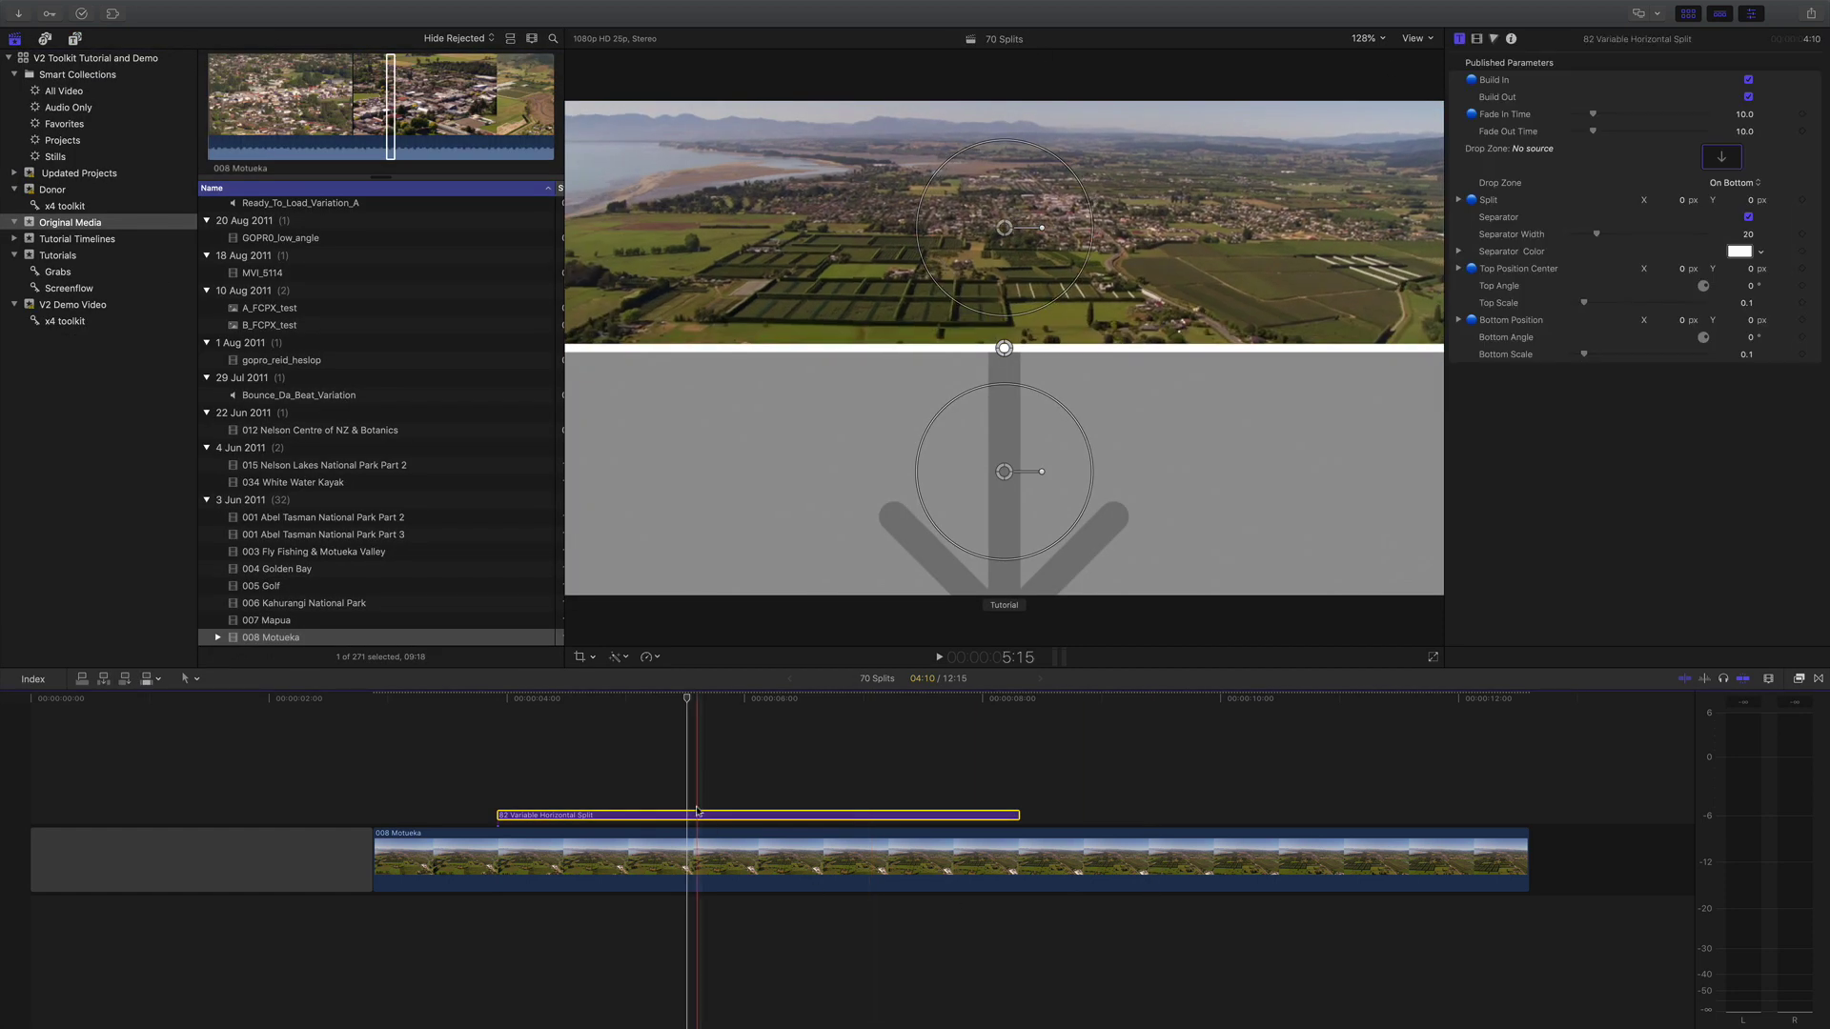
click(1722, 157)
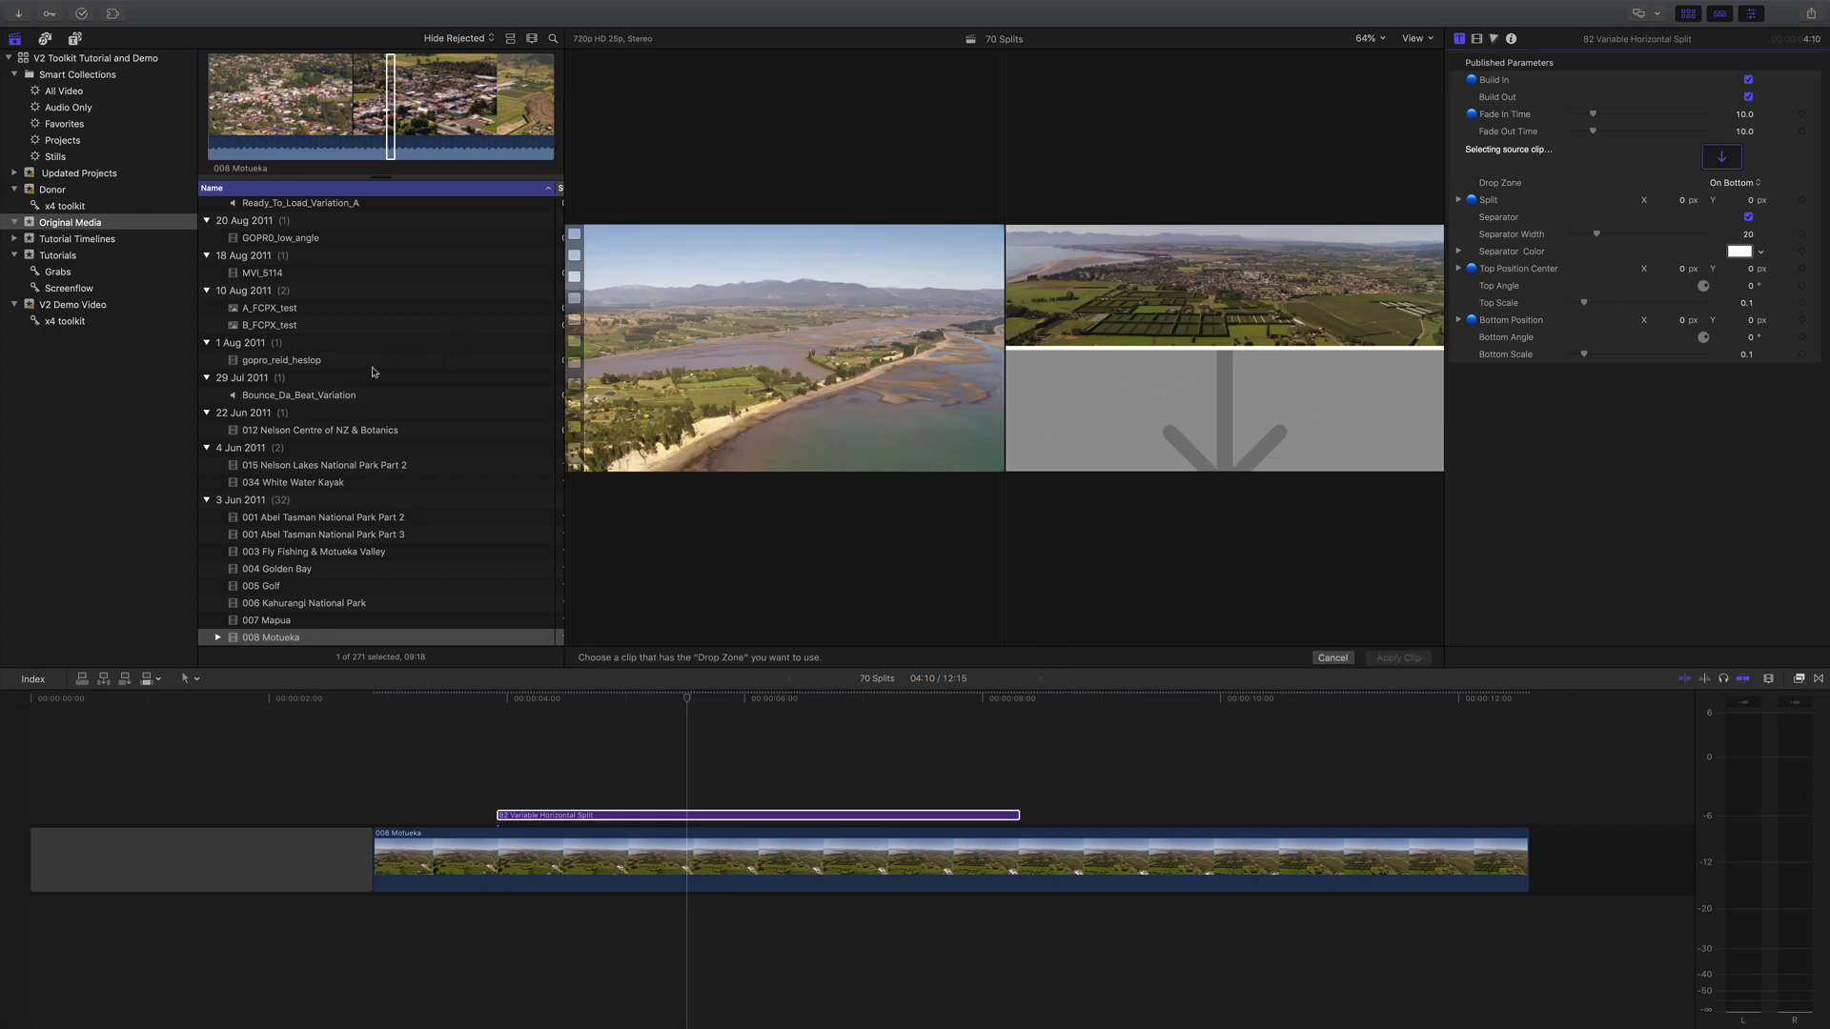
scroll(372, 371, down, 5)
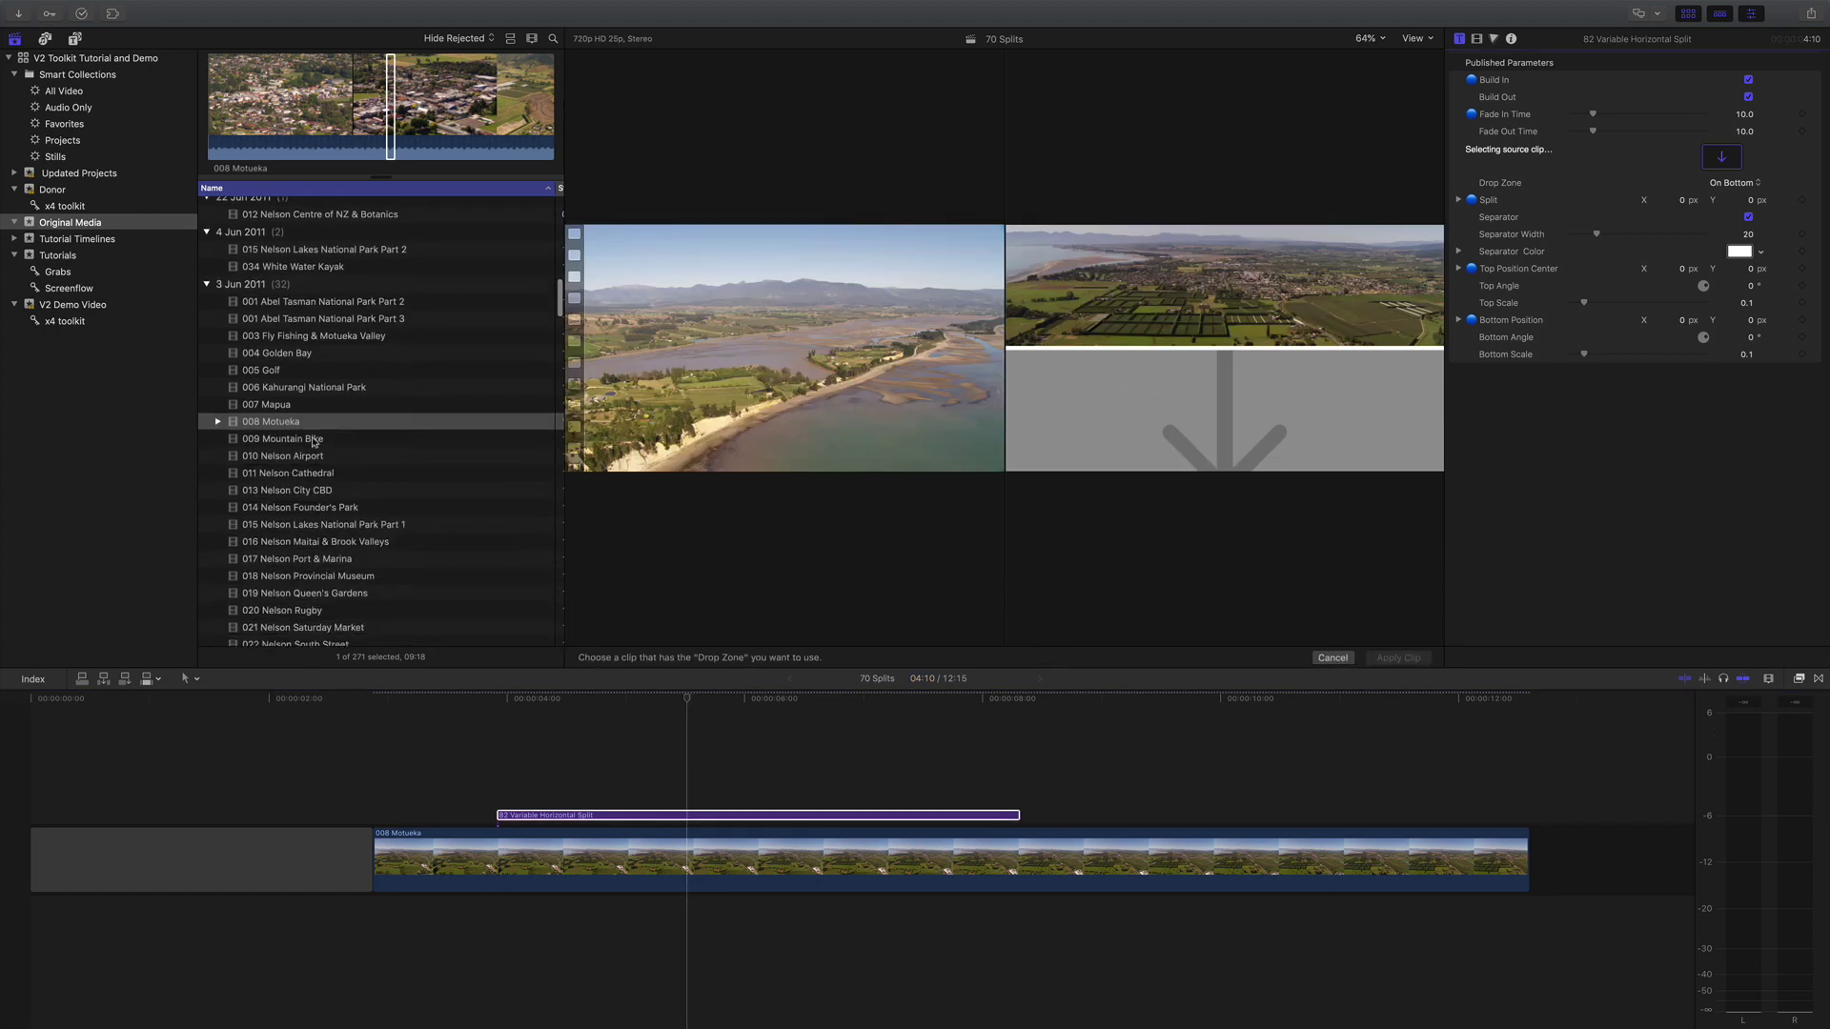
click(315, 440)
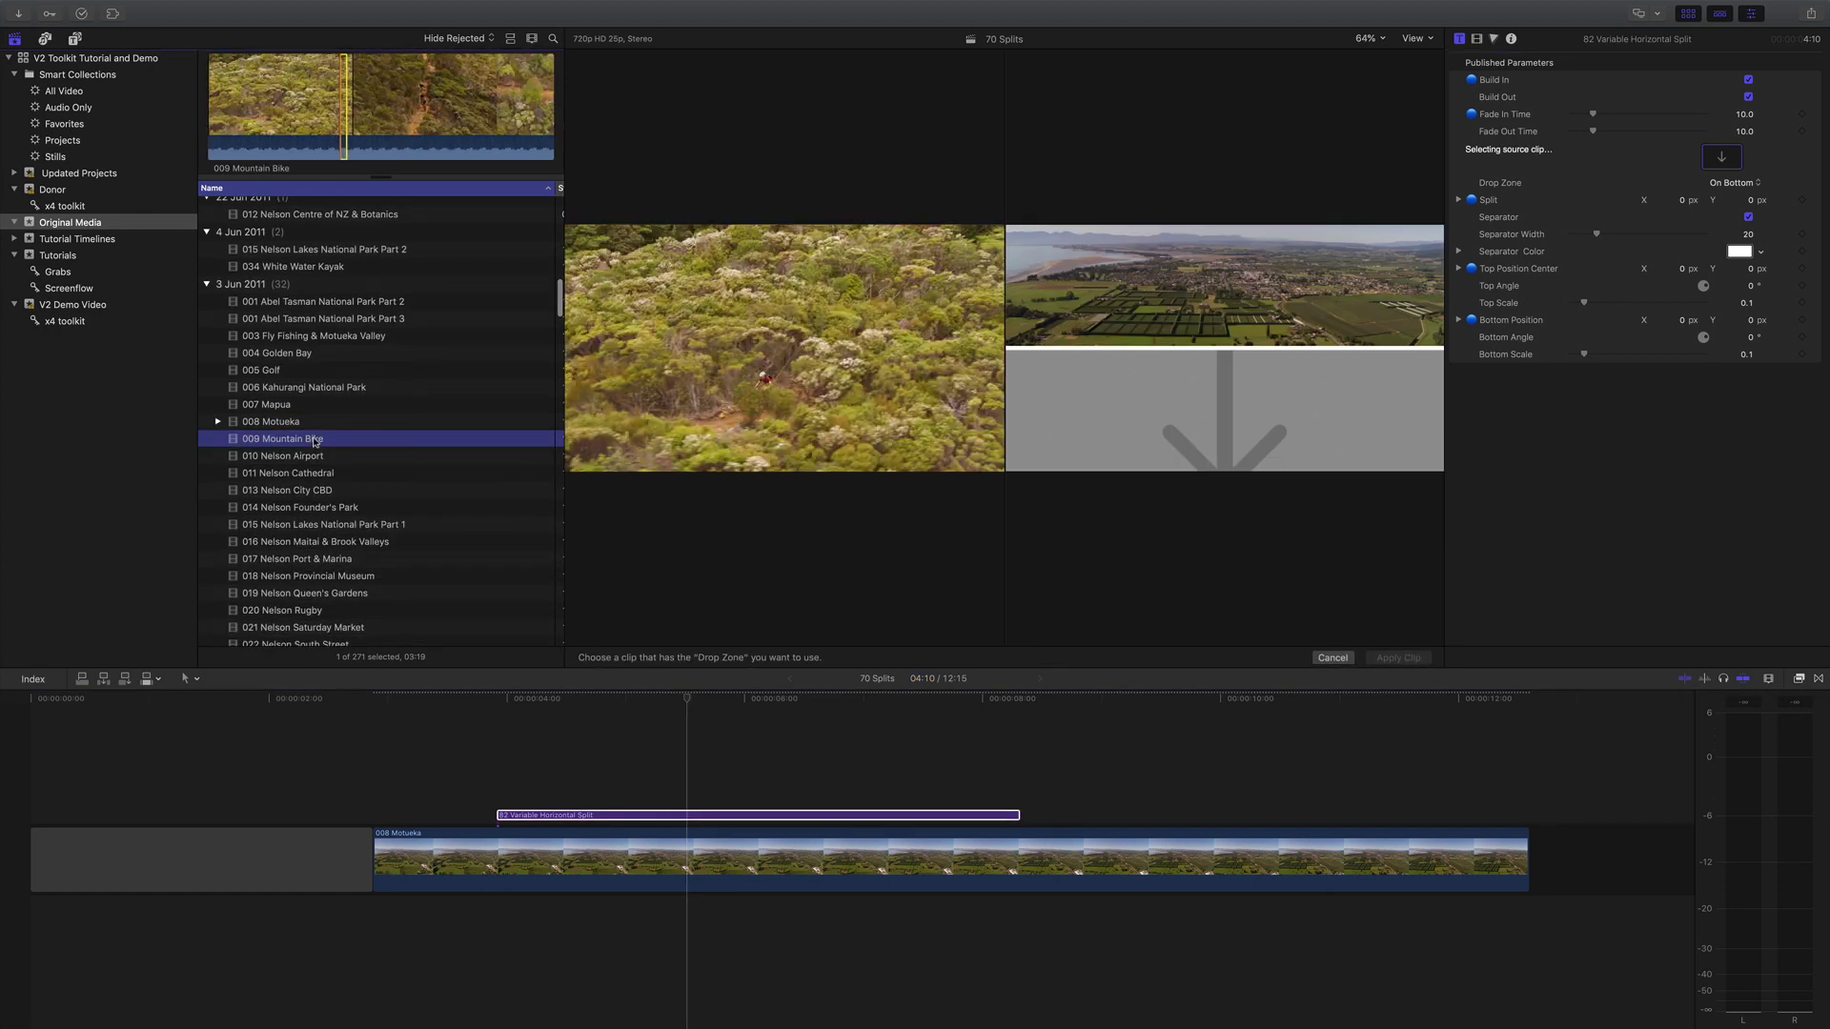
click(343, 134)
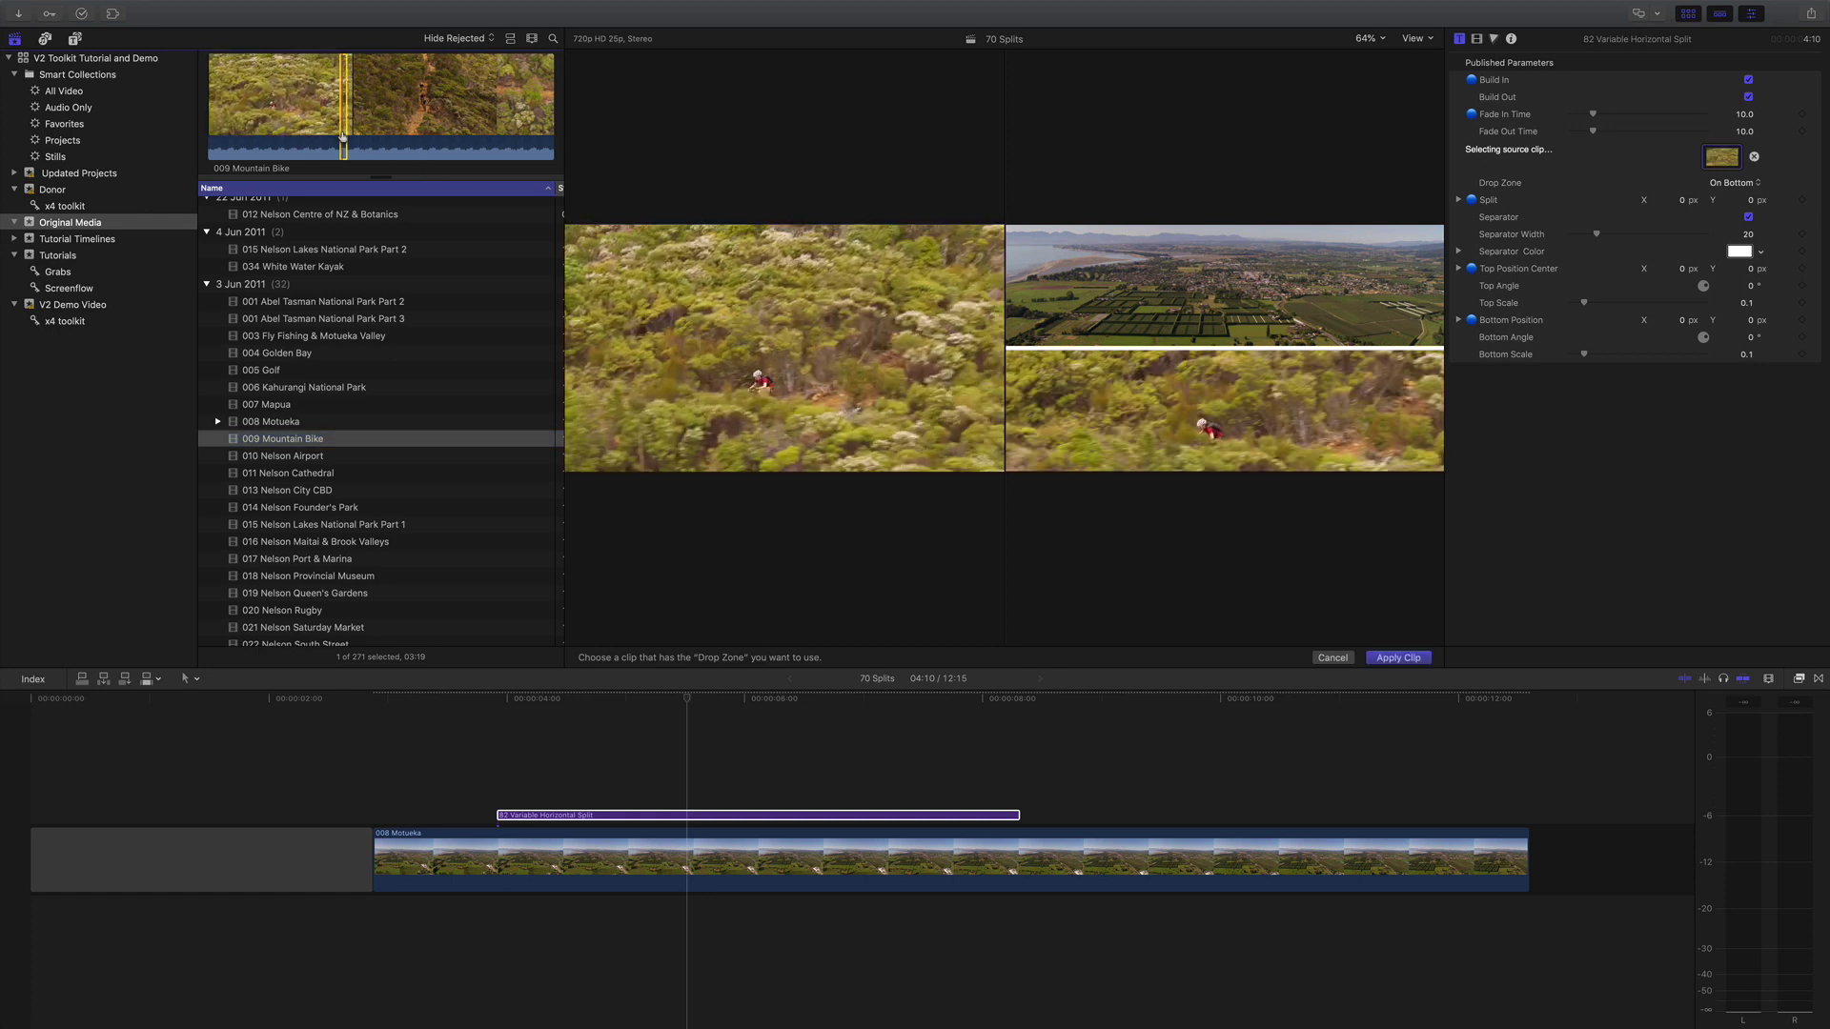
click(1397, 658)
Play the horizontal split twice from just before its start and park the playhead at about 5:24.
click(465, 699)
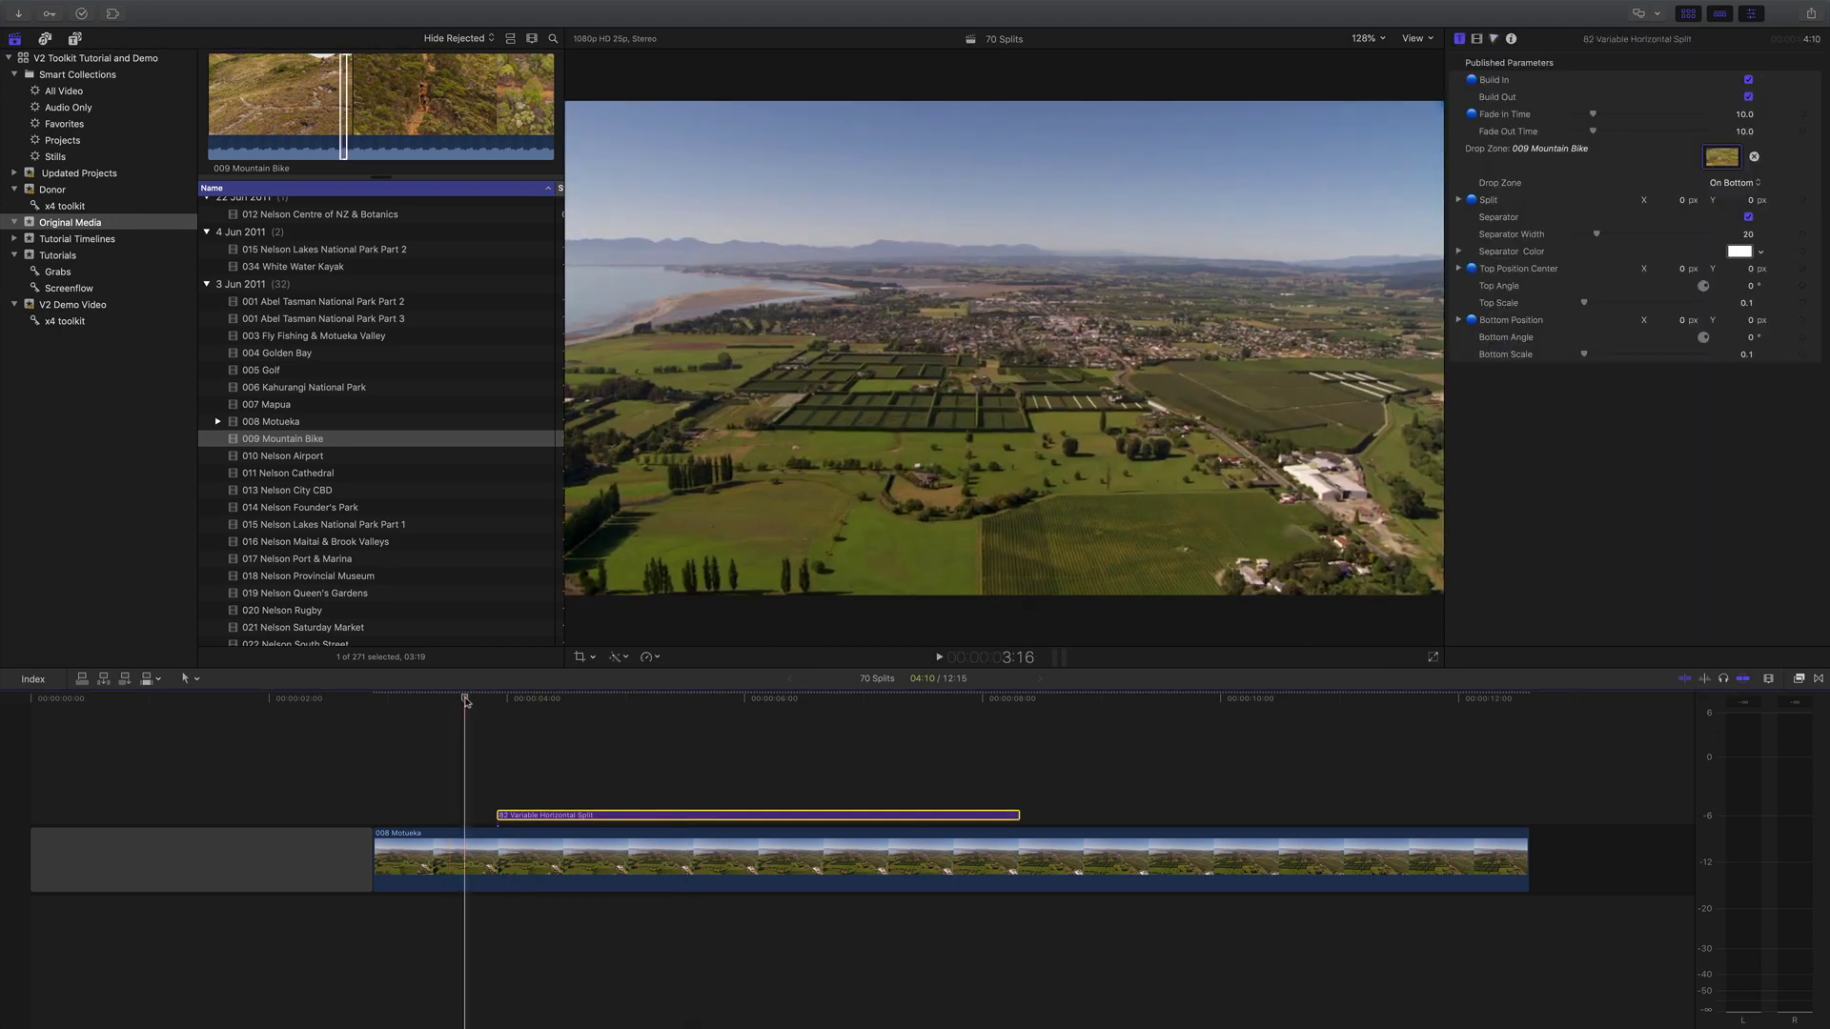
key(space)
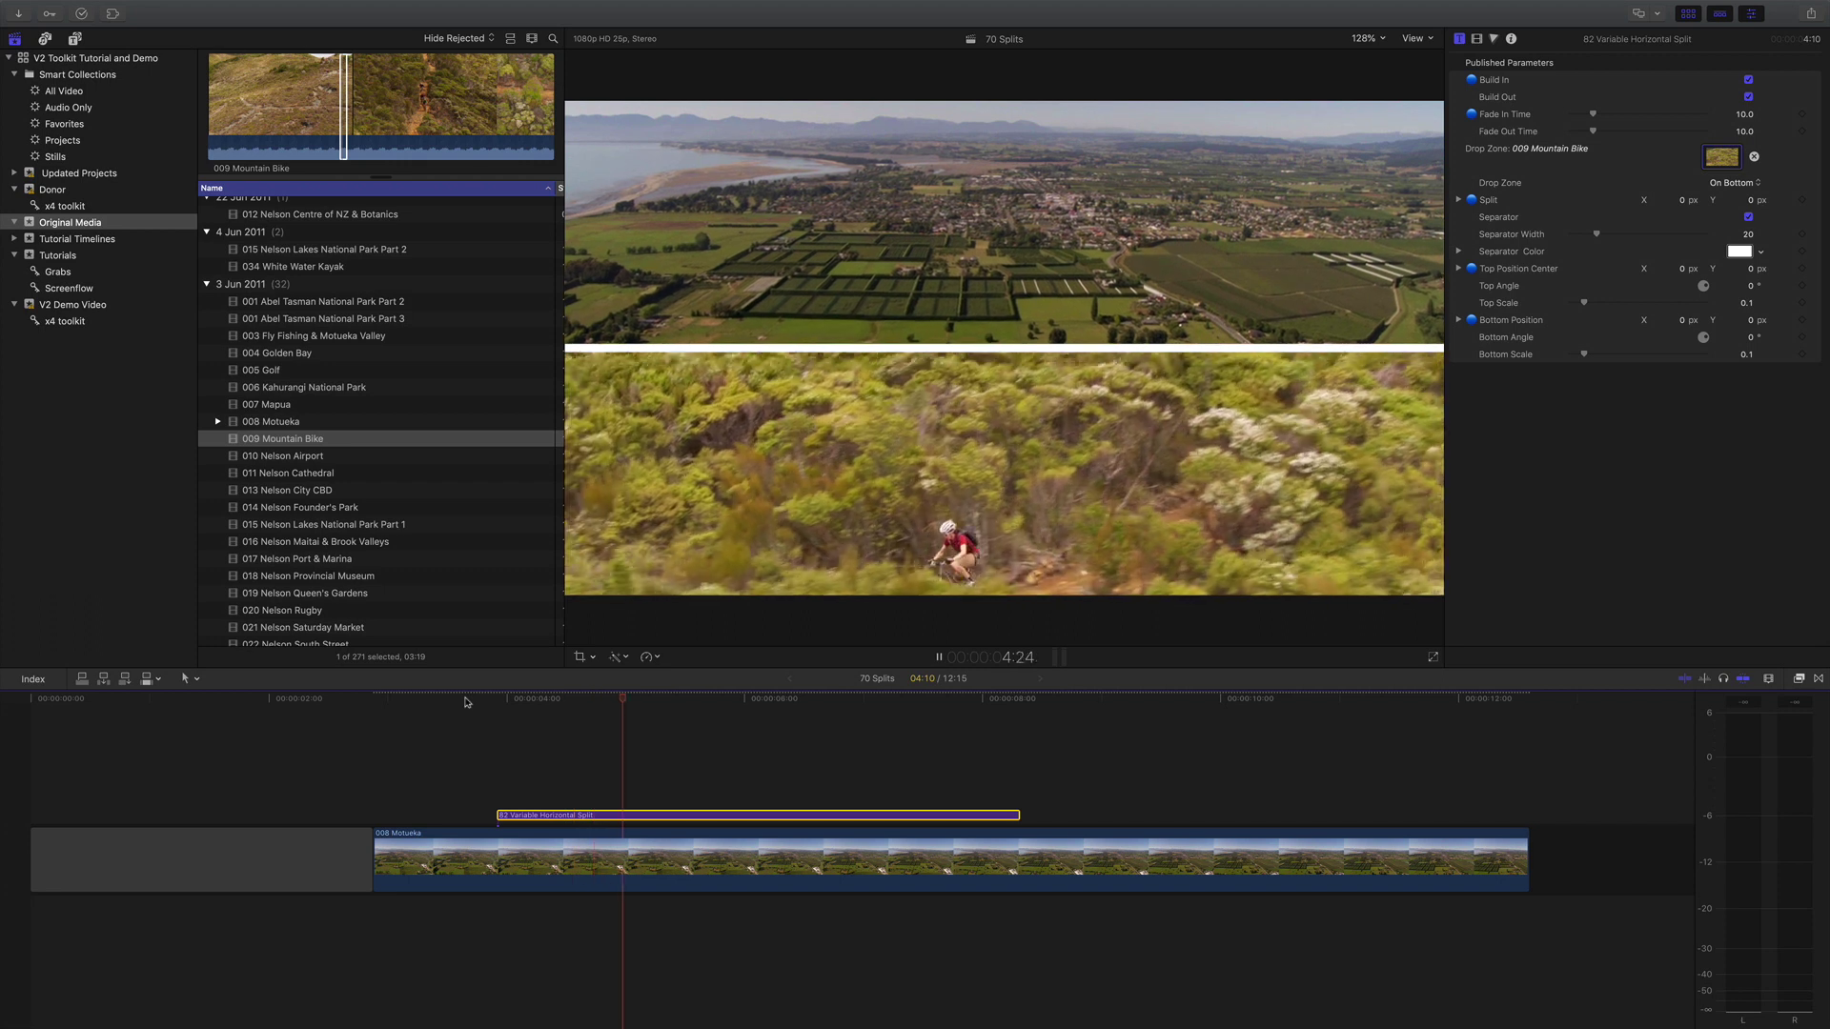
key(space)
drag(732, 700, 682, 706)
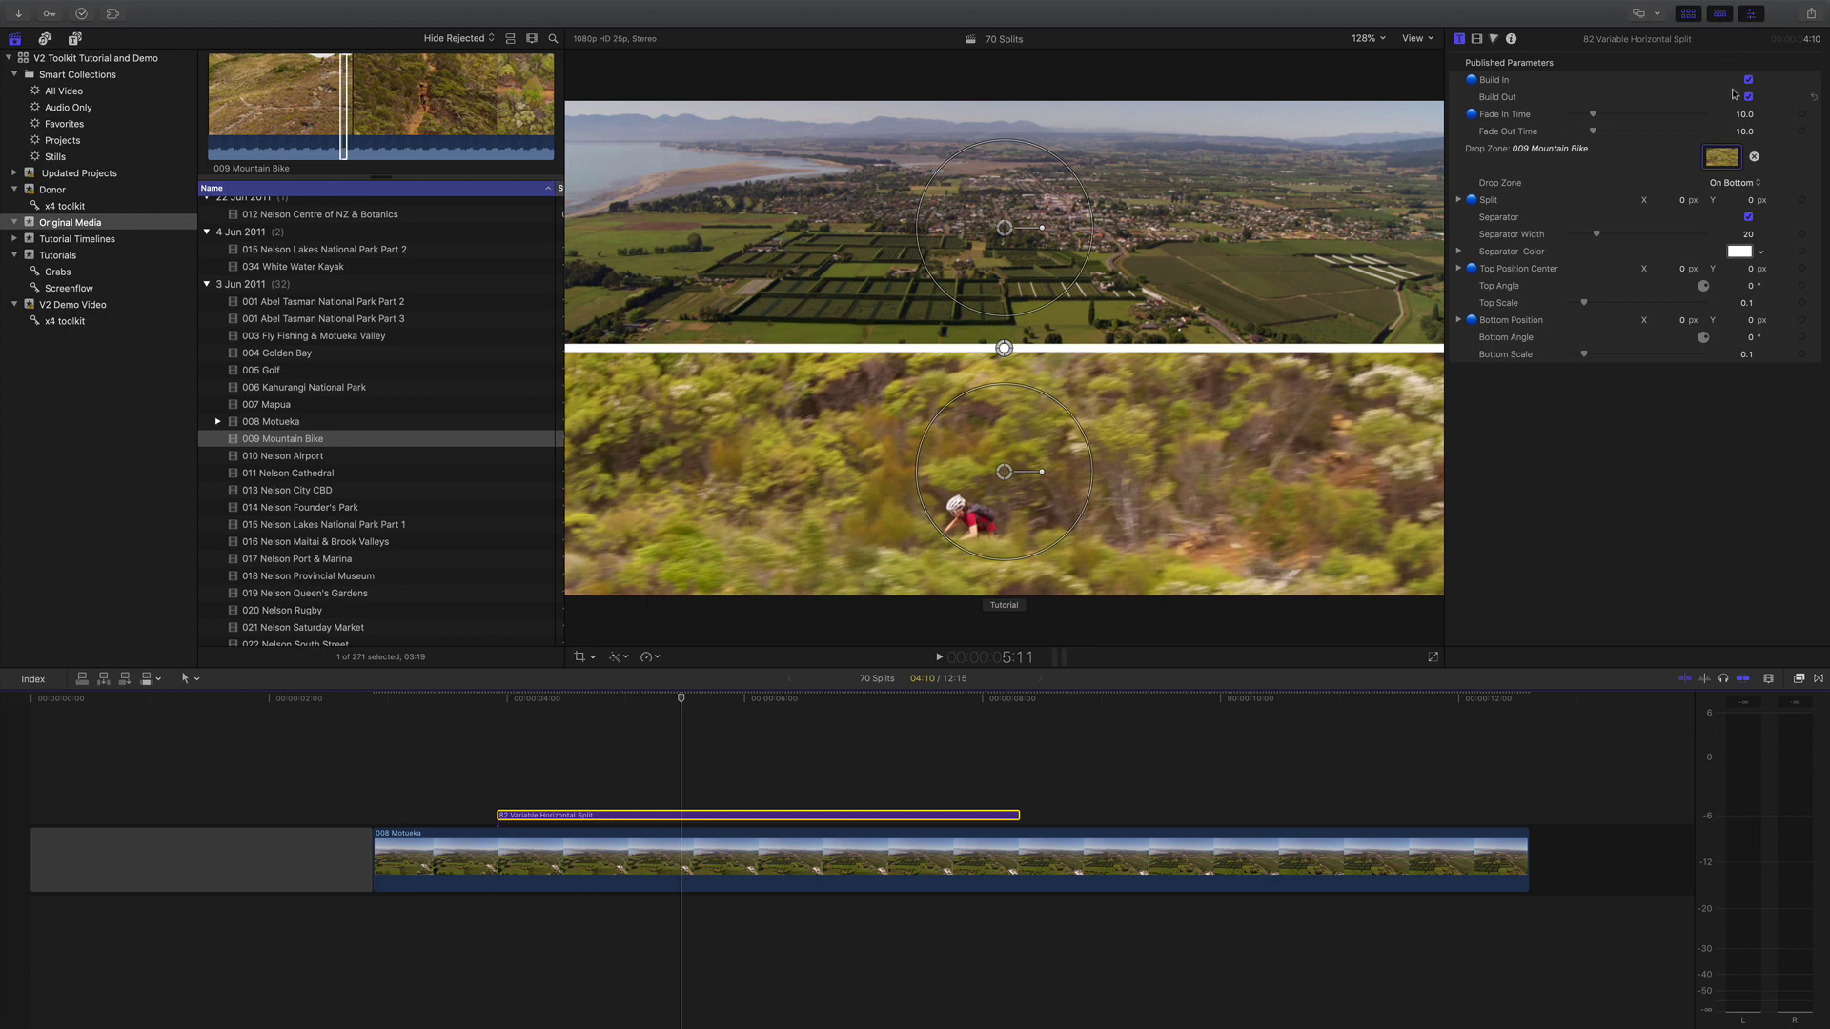
click(486, 702)
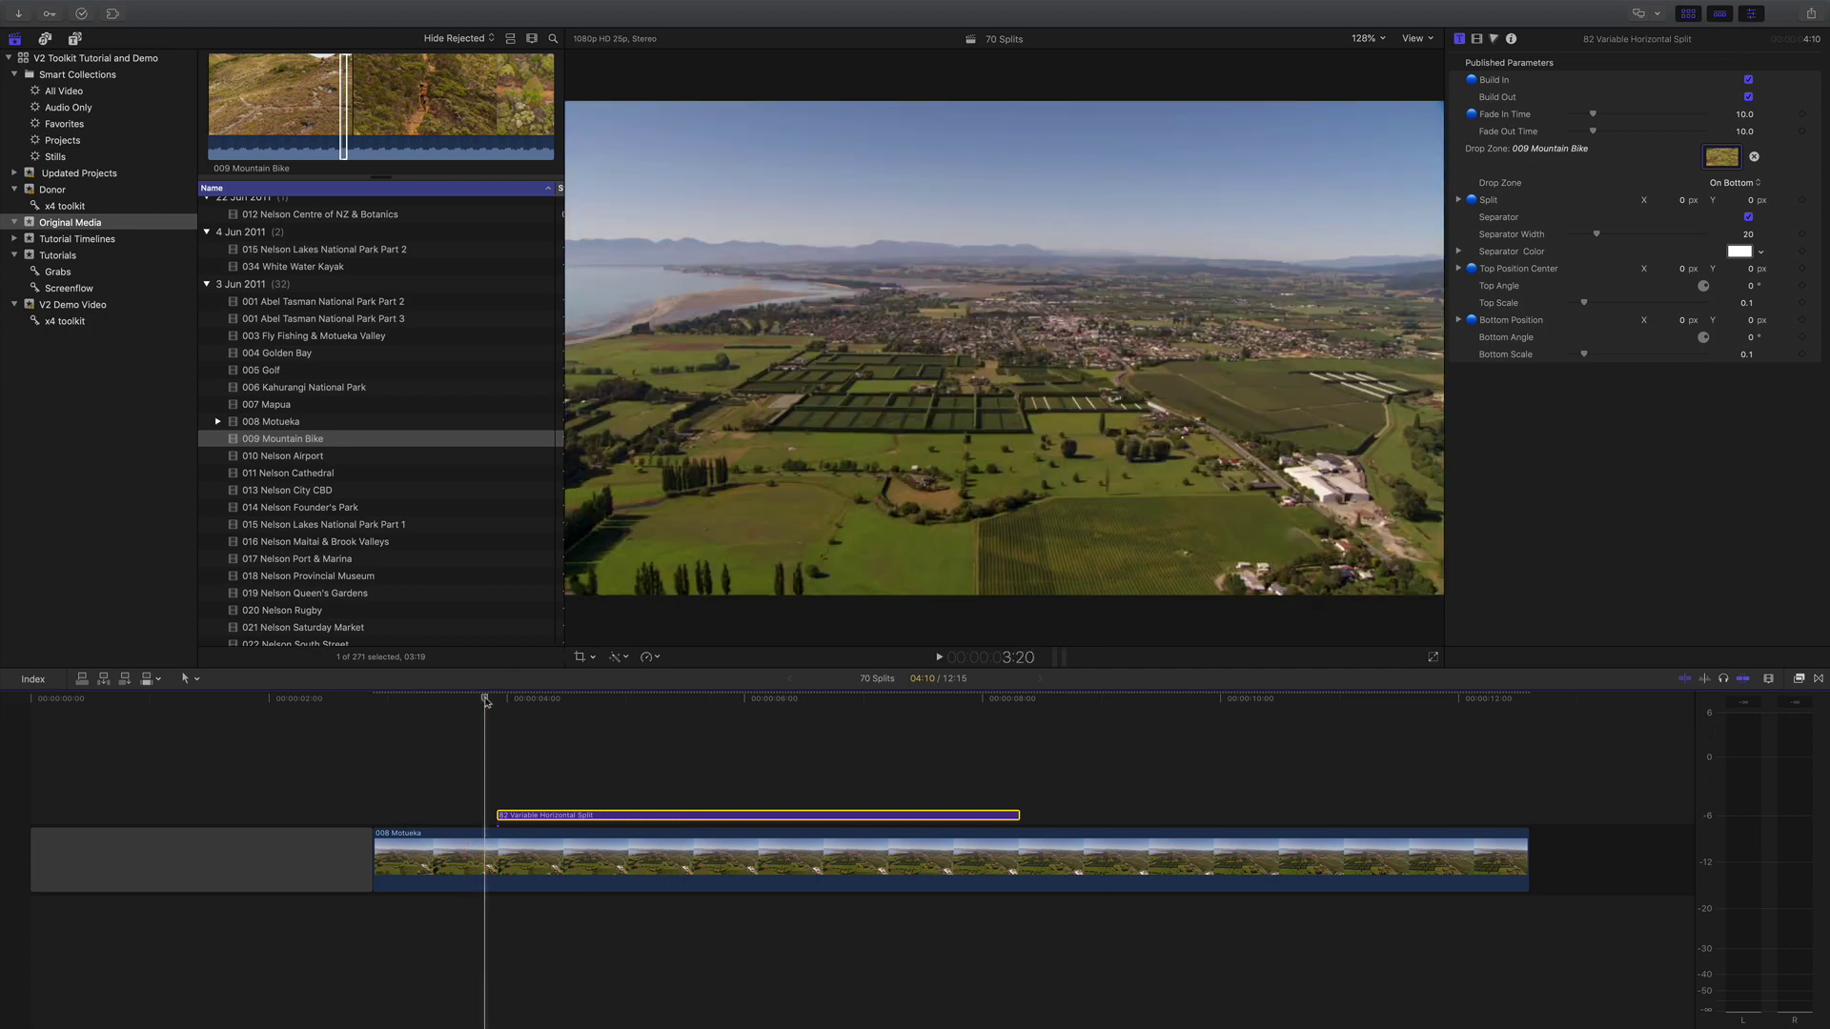
key(space)
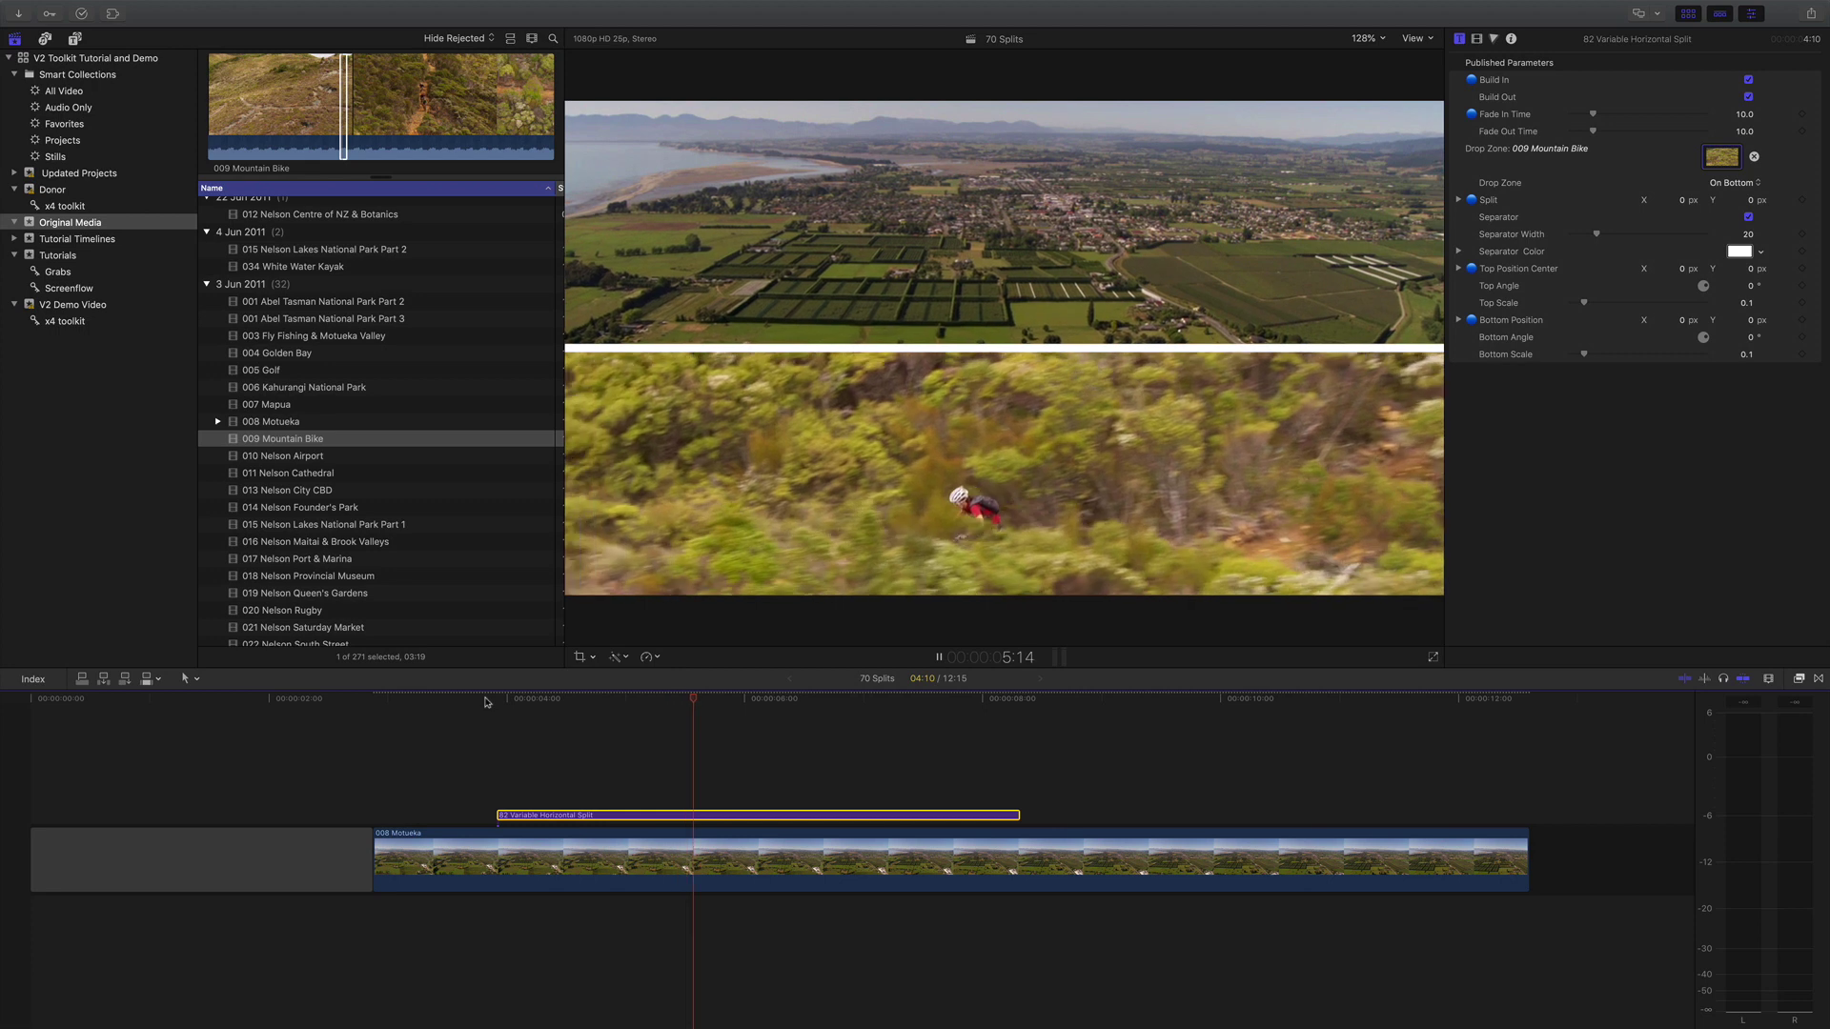
key(space)
mouse_move(720, 701)
mouse_down()
mouse_move(764, 703)
mouse_move(727, 702)
mouse_move(742, 706)
mouse_up()
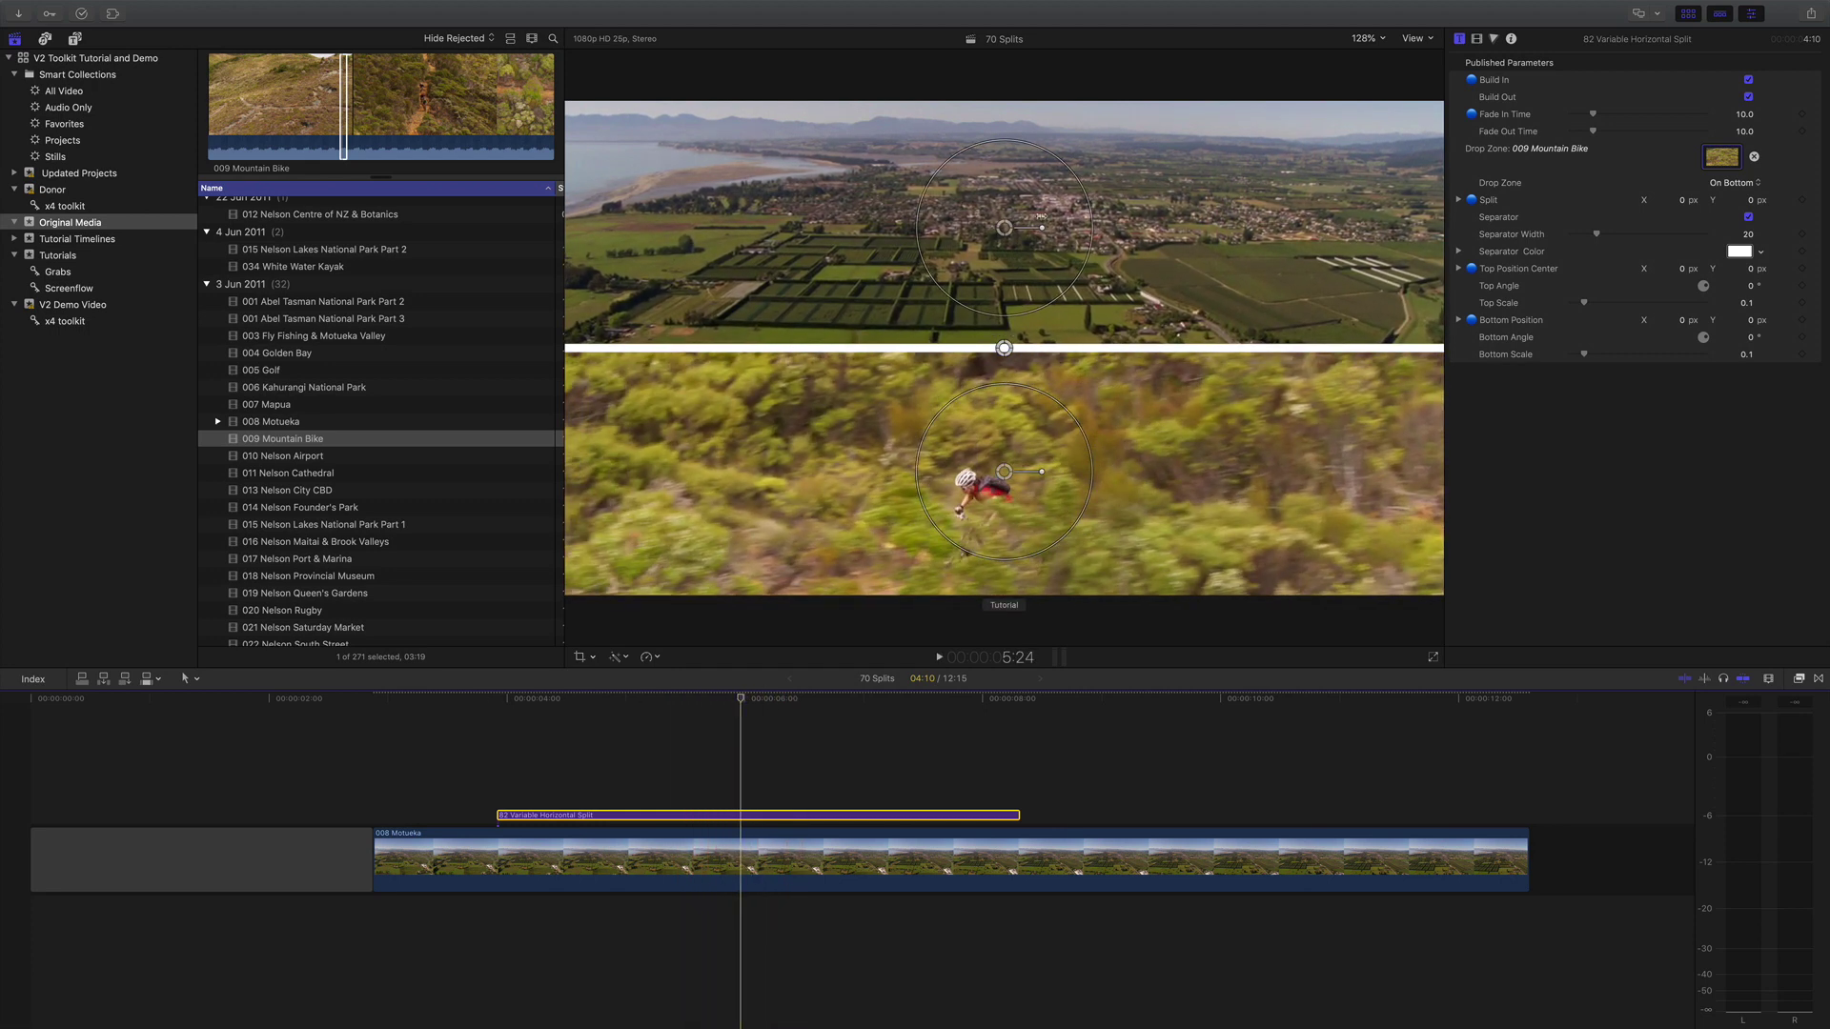
Scale the top image to 0.12, and adjust the bottom image to Y 0.02, scale 0.11 and angle 2.2°.
drag(1006, 230, 1006, 229)
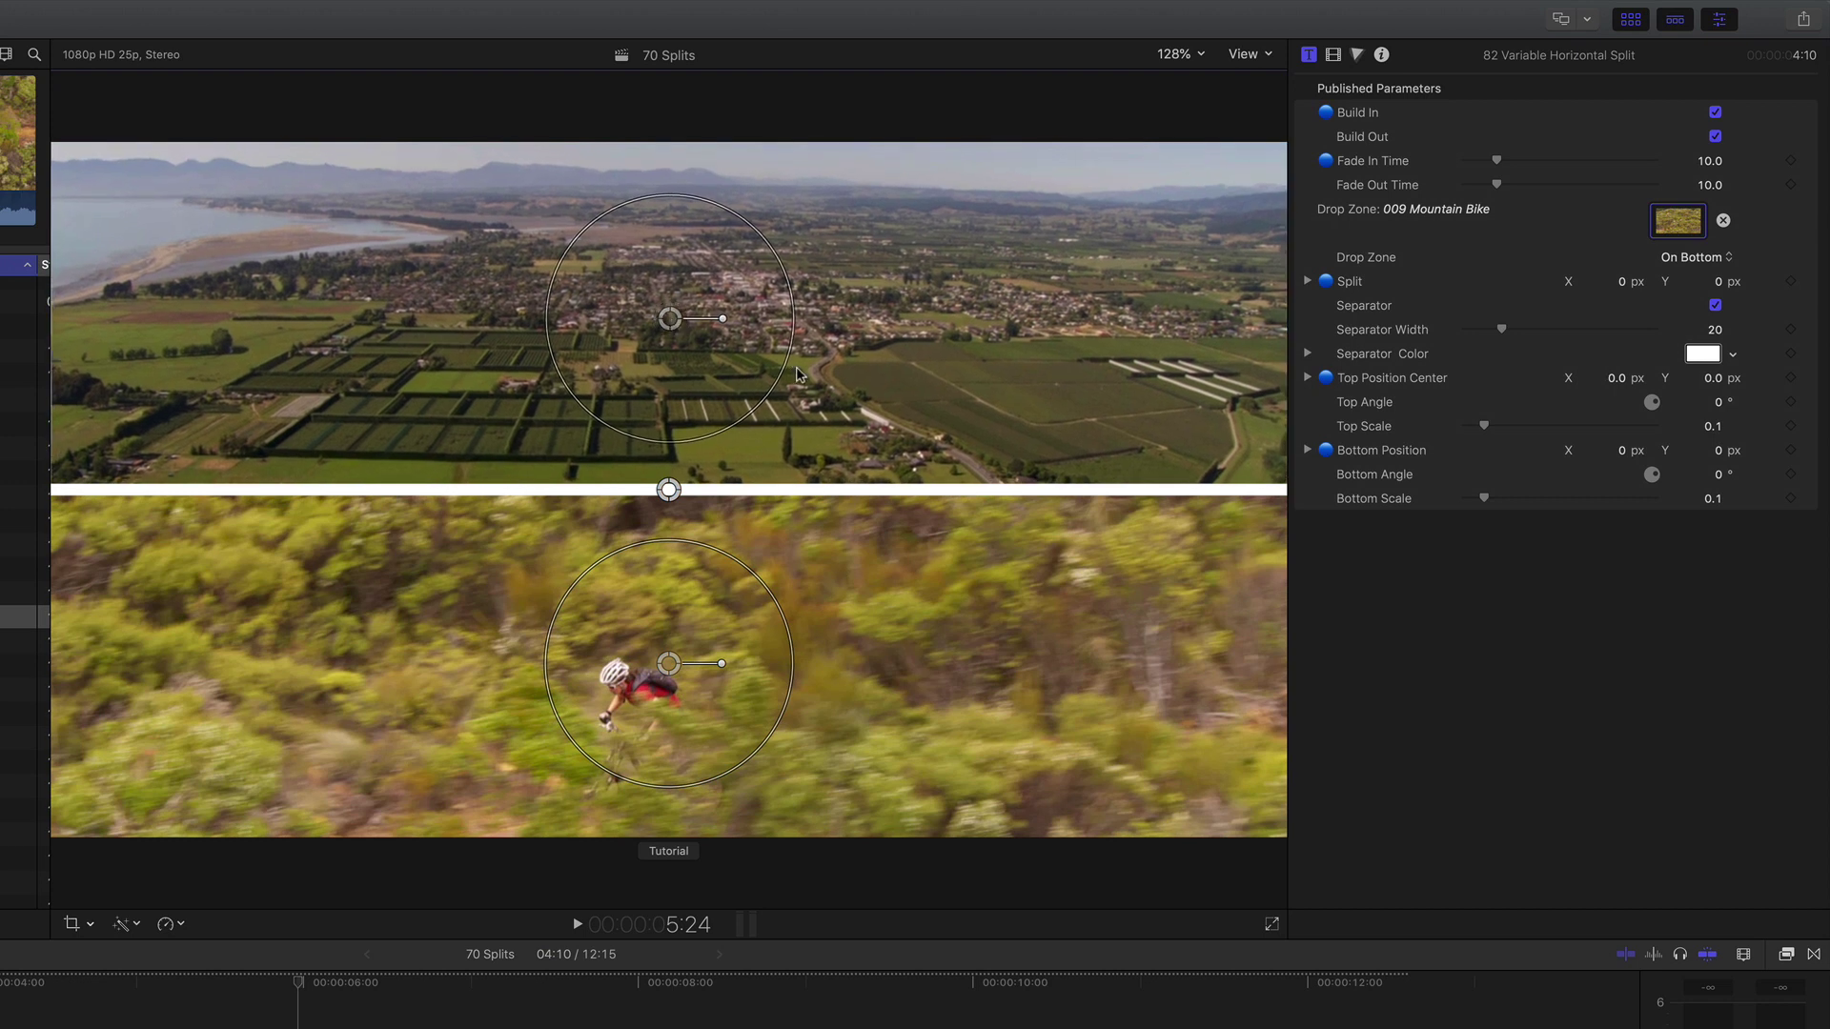
drag(781, 369, 802, 375)
drag(671, 675, 671, 653)
drag(777, 723, 779, 725)
drag(726, 652, 727, 644)
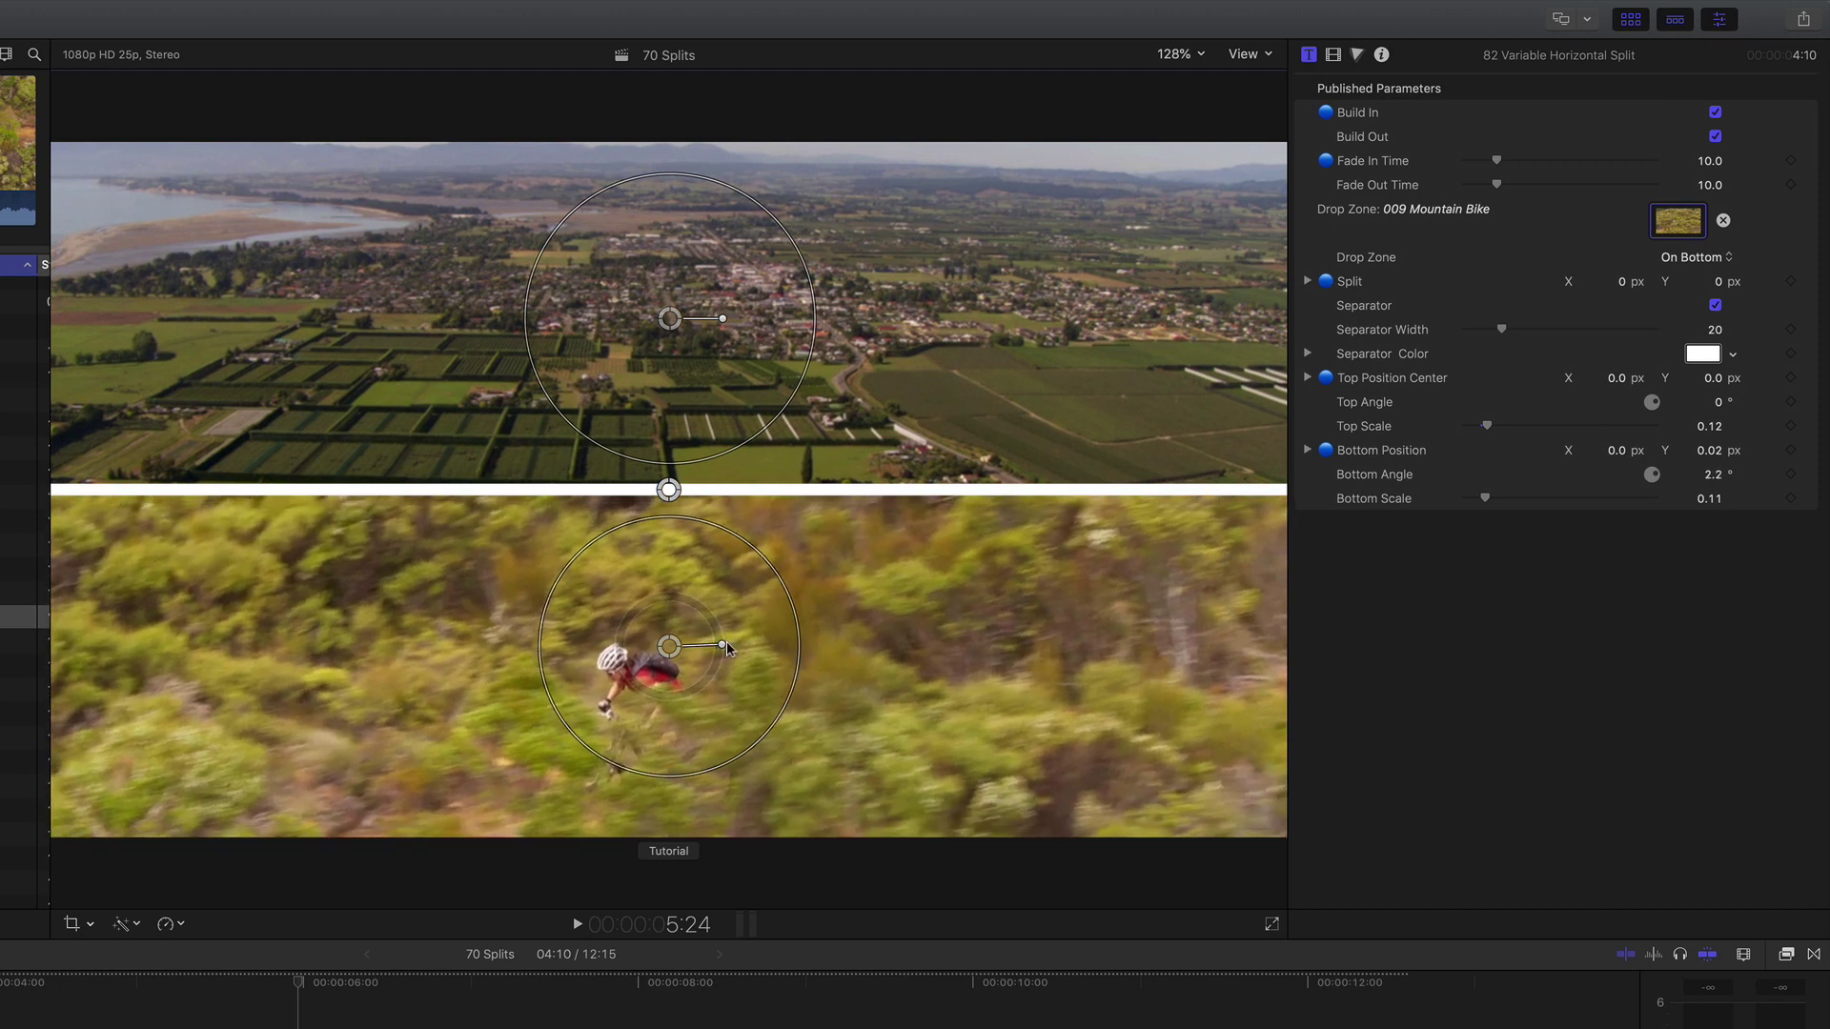
Nudge the horizontal split's divider handle and set the Separator Width to 17.
mouse_move(672, 494)
mouse_down()
mouse_move(695, 488)
mouse_move(653, 492)
mouse_move(654, 420)
mouse_move(664, 706)
mouse_move(668, 491)
mouse_up()
drag(1724, 334, 1703, 381)
Try Brown as the horizontal split's Separator Color, and set it back to White.
click(1706, 355)
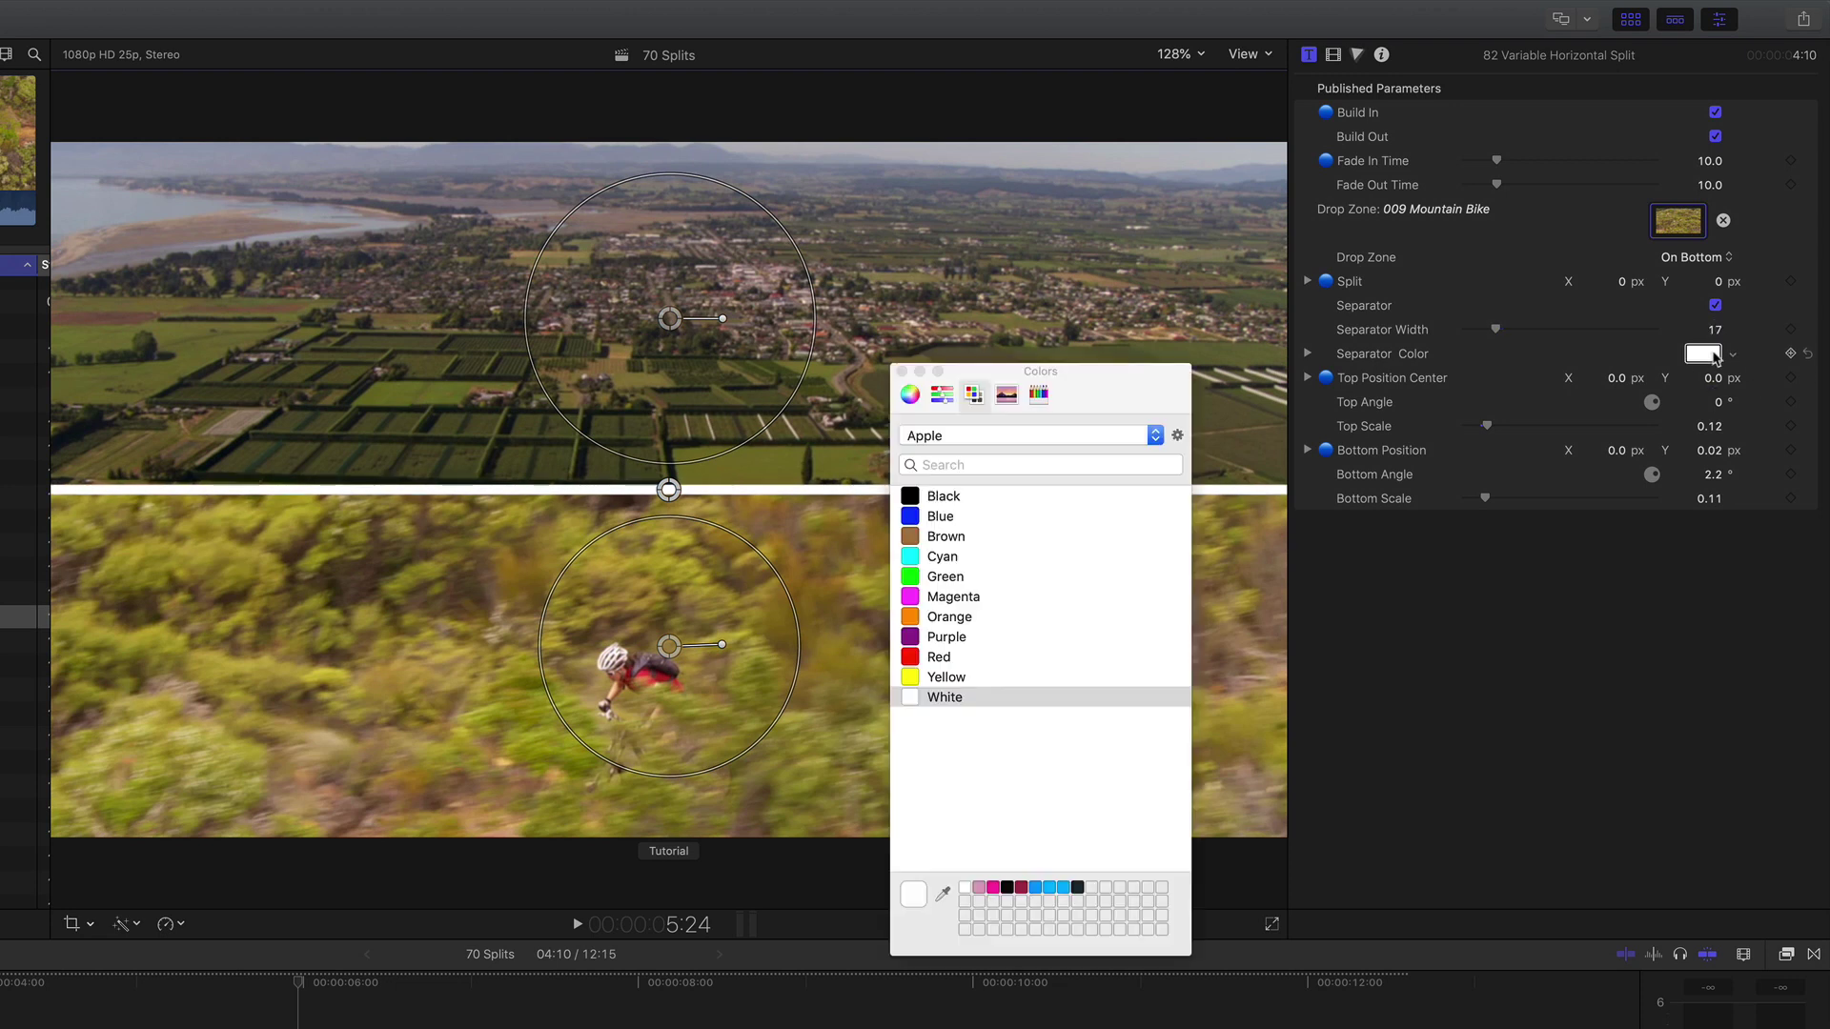
click(944, 536)
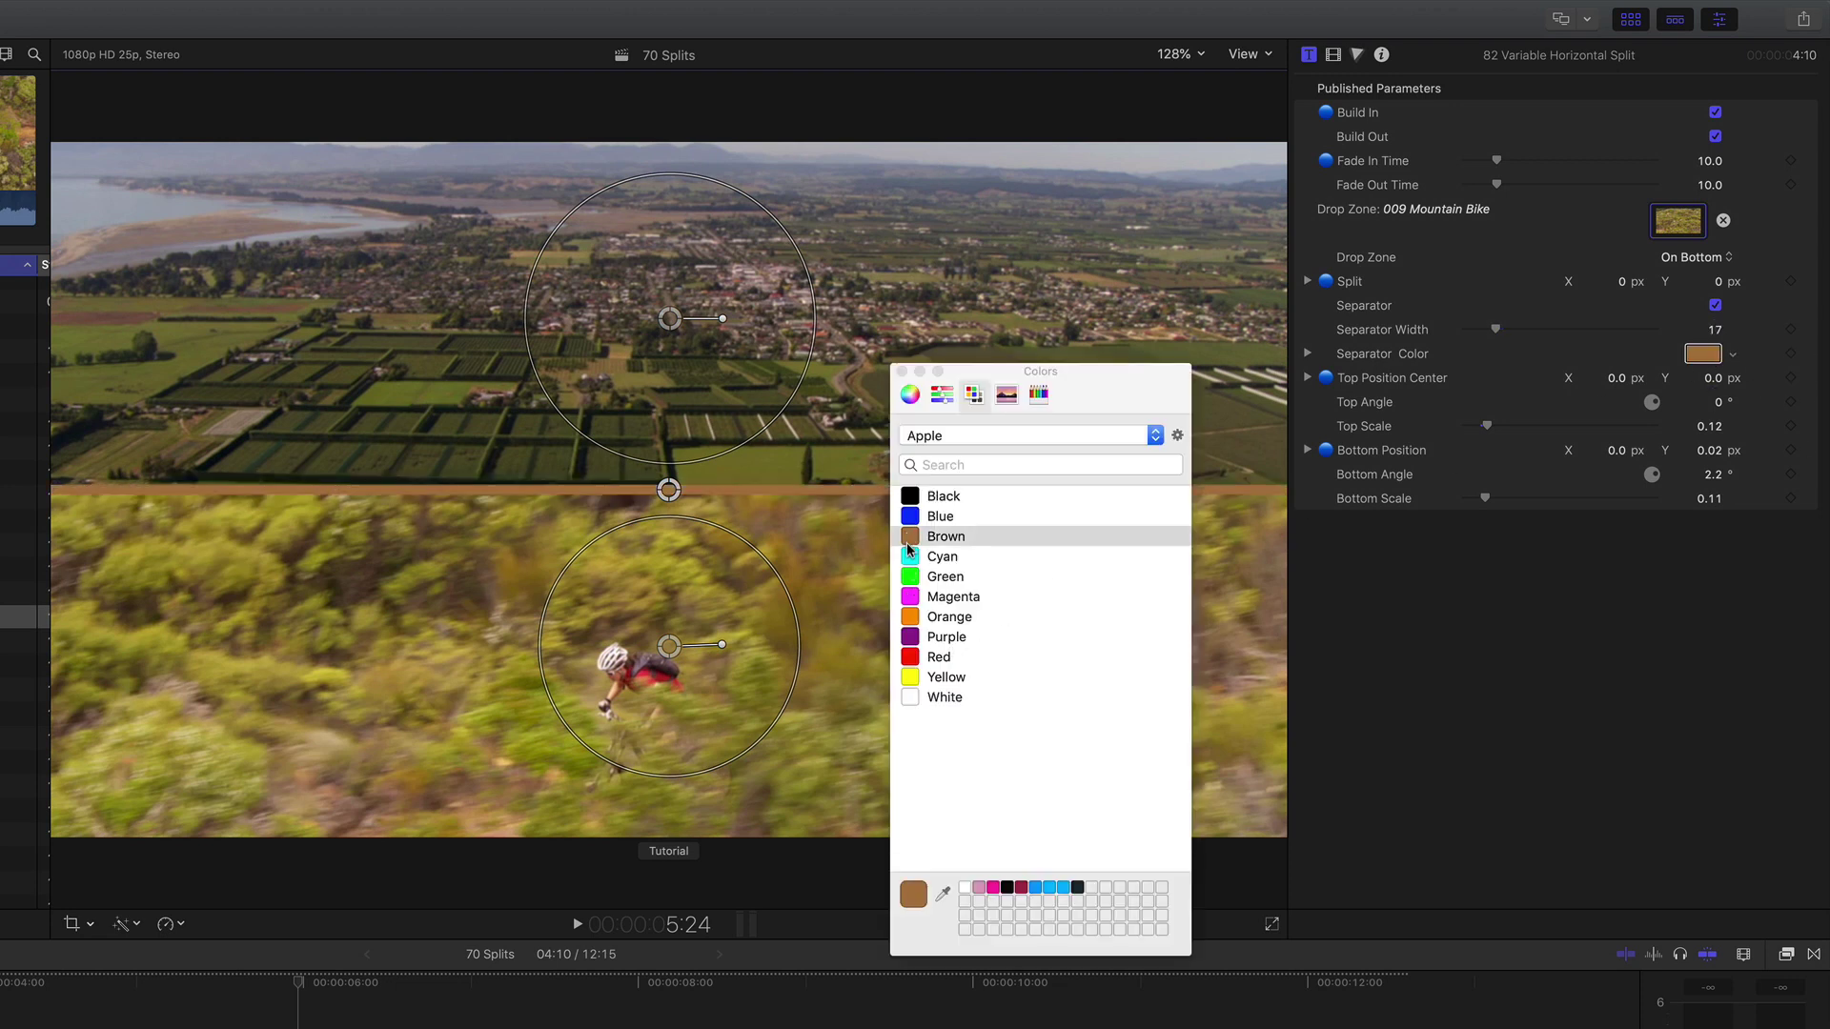
click(923, 702)
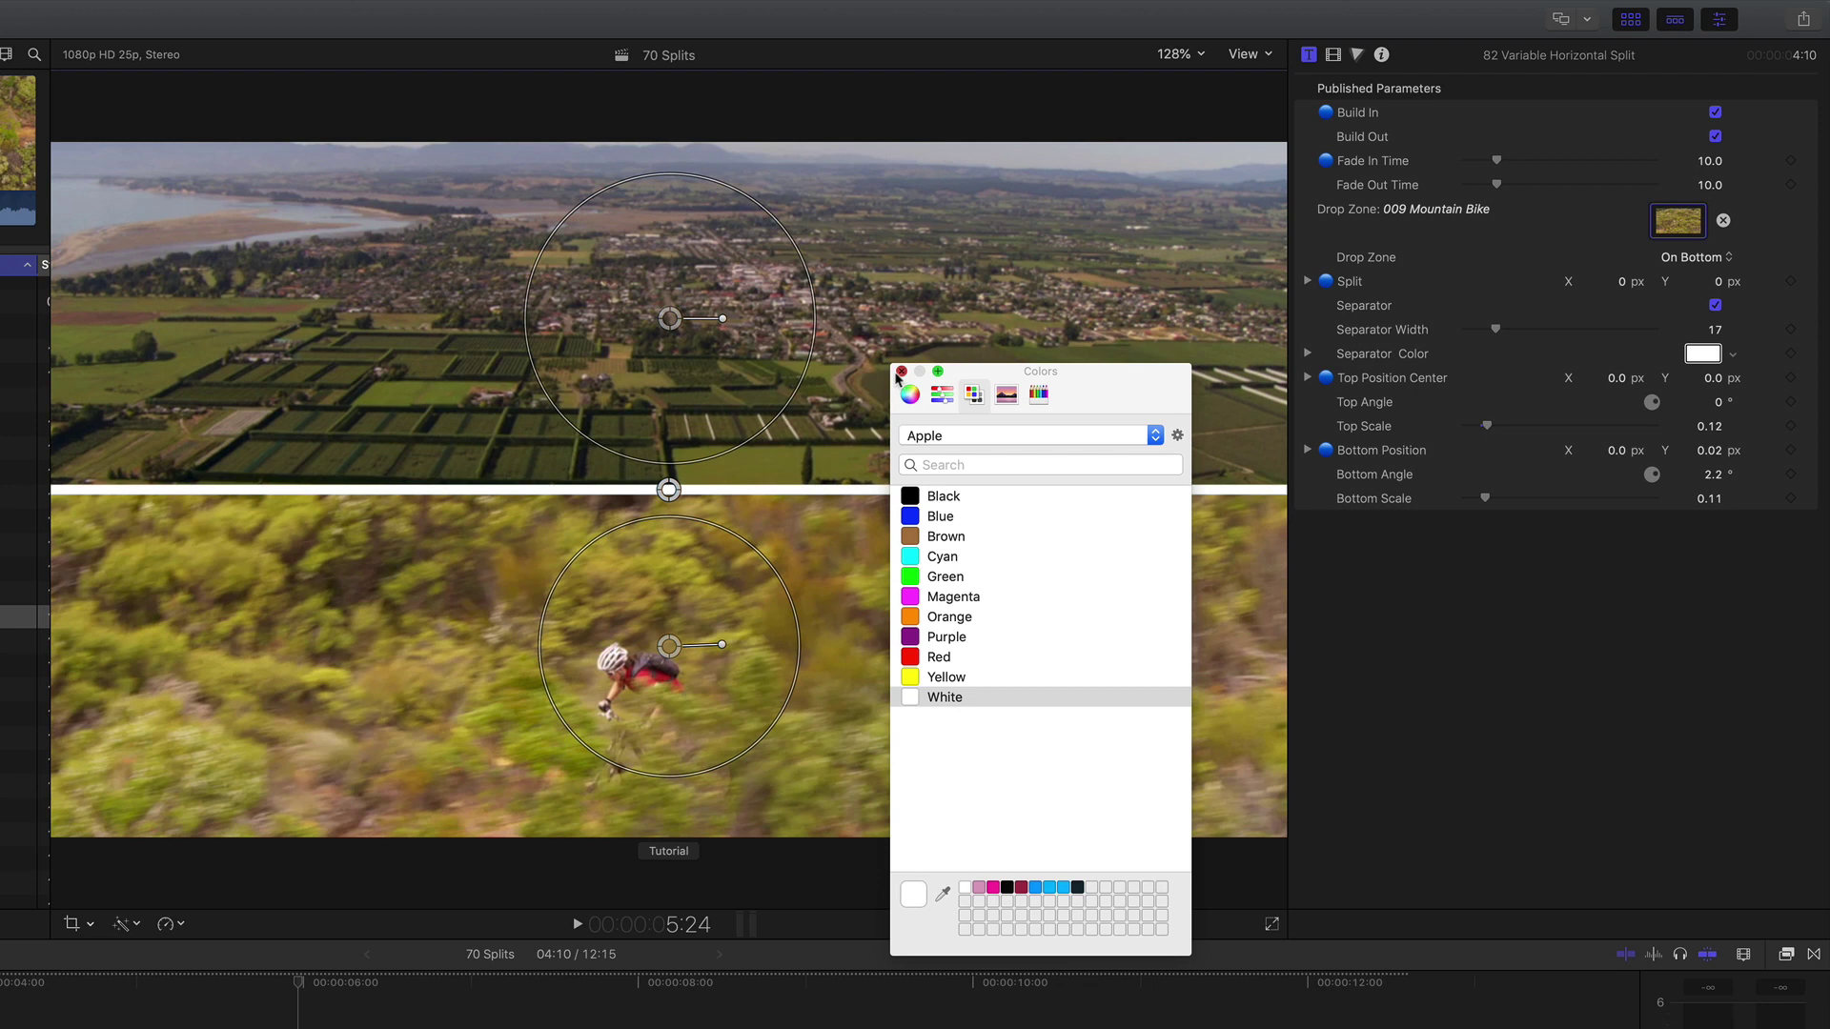
Close the color picker, nudge the horizontal split's divider, and move the bottom image to X 0.01, Y 0.06.
click(900, 371)
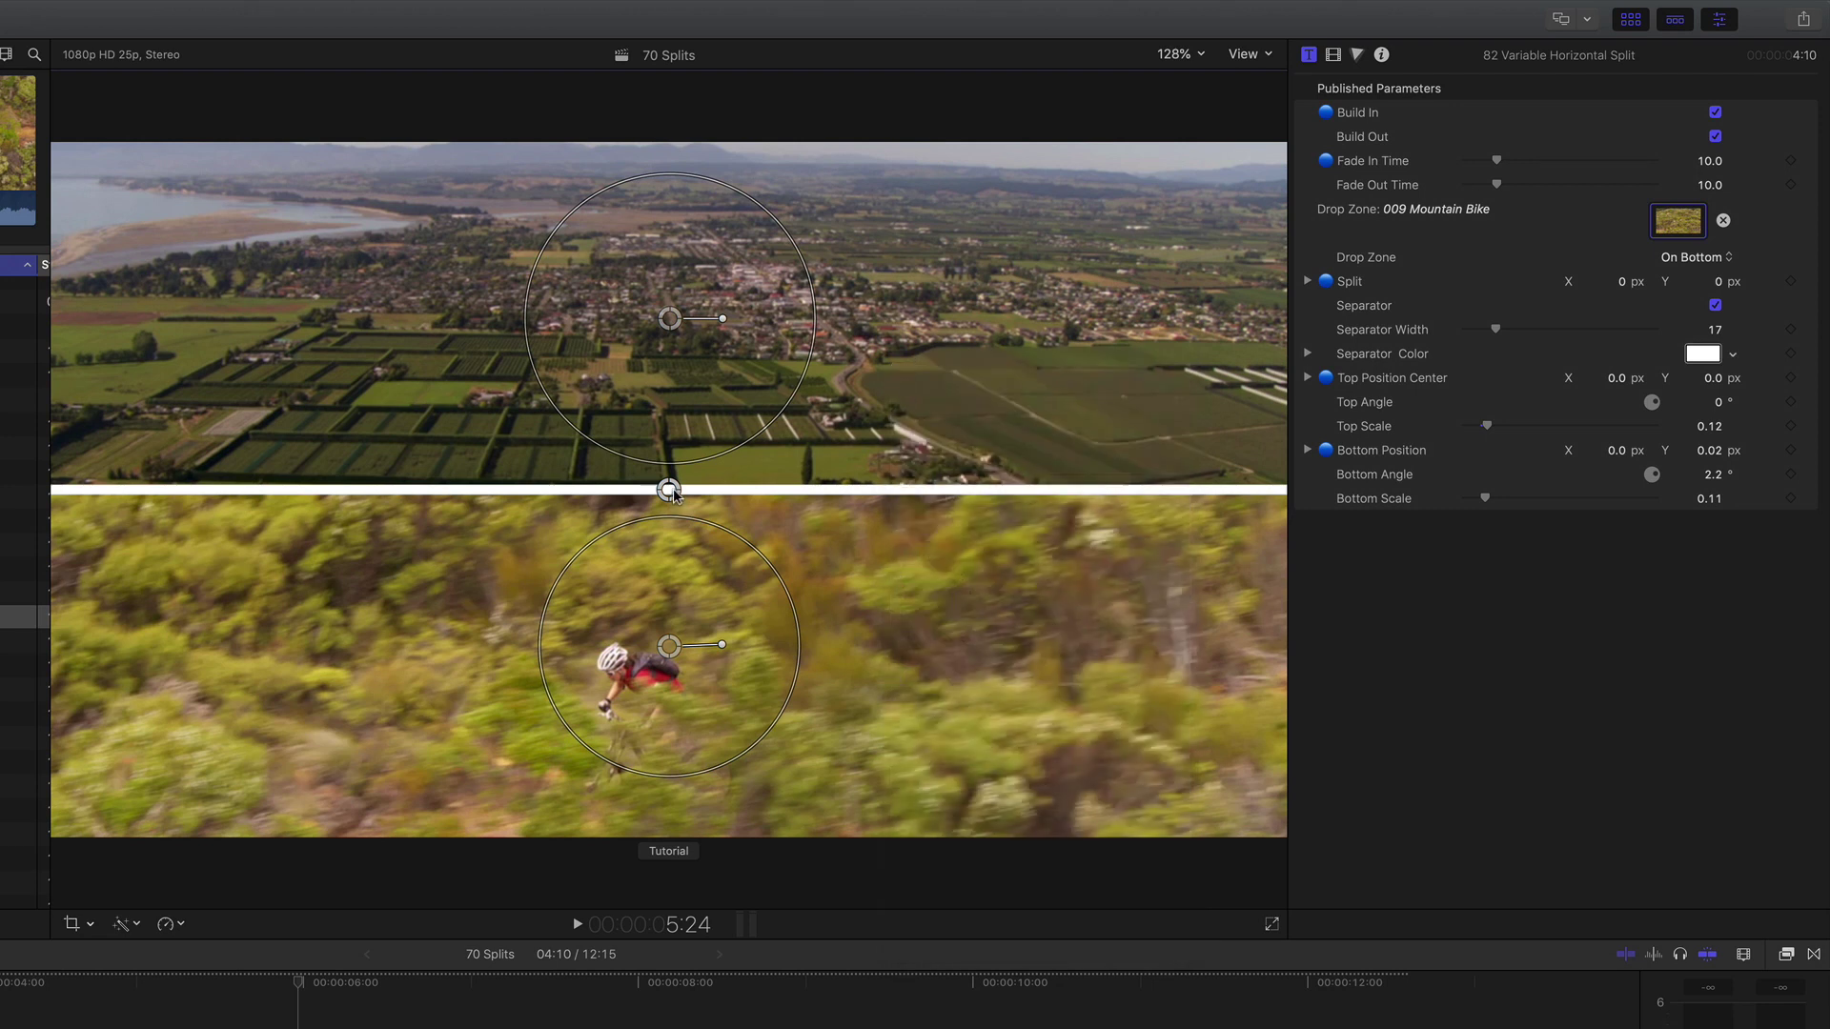
mouse_move(670, 491)
mouse_down()
mouse_move(670, 535)
mouse_move(670, 494)
mouse_up()
mouse_move(670, 647)
mouse_down()
mouse_move(706, 640)
mouse_move(676, 624)
mouse_up()
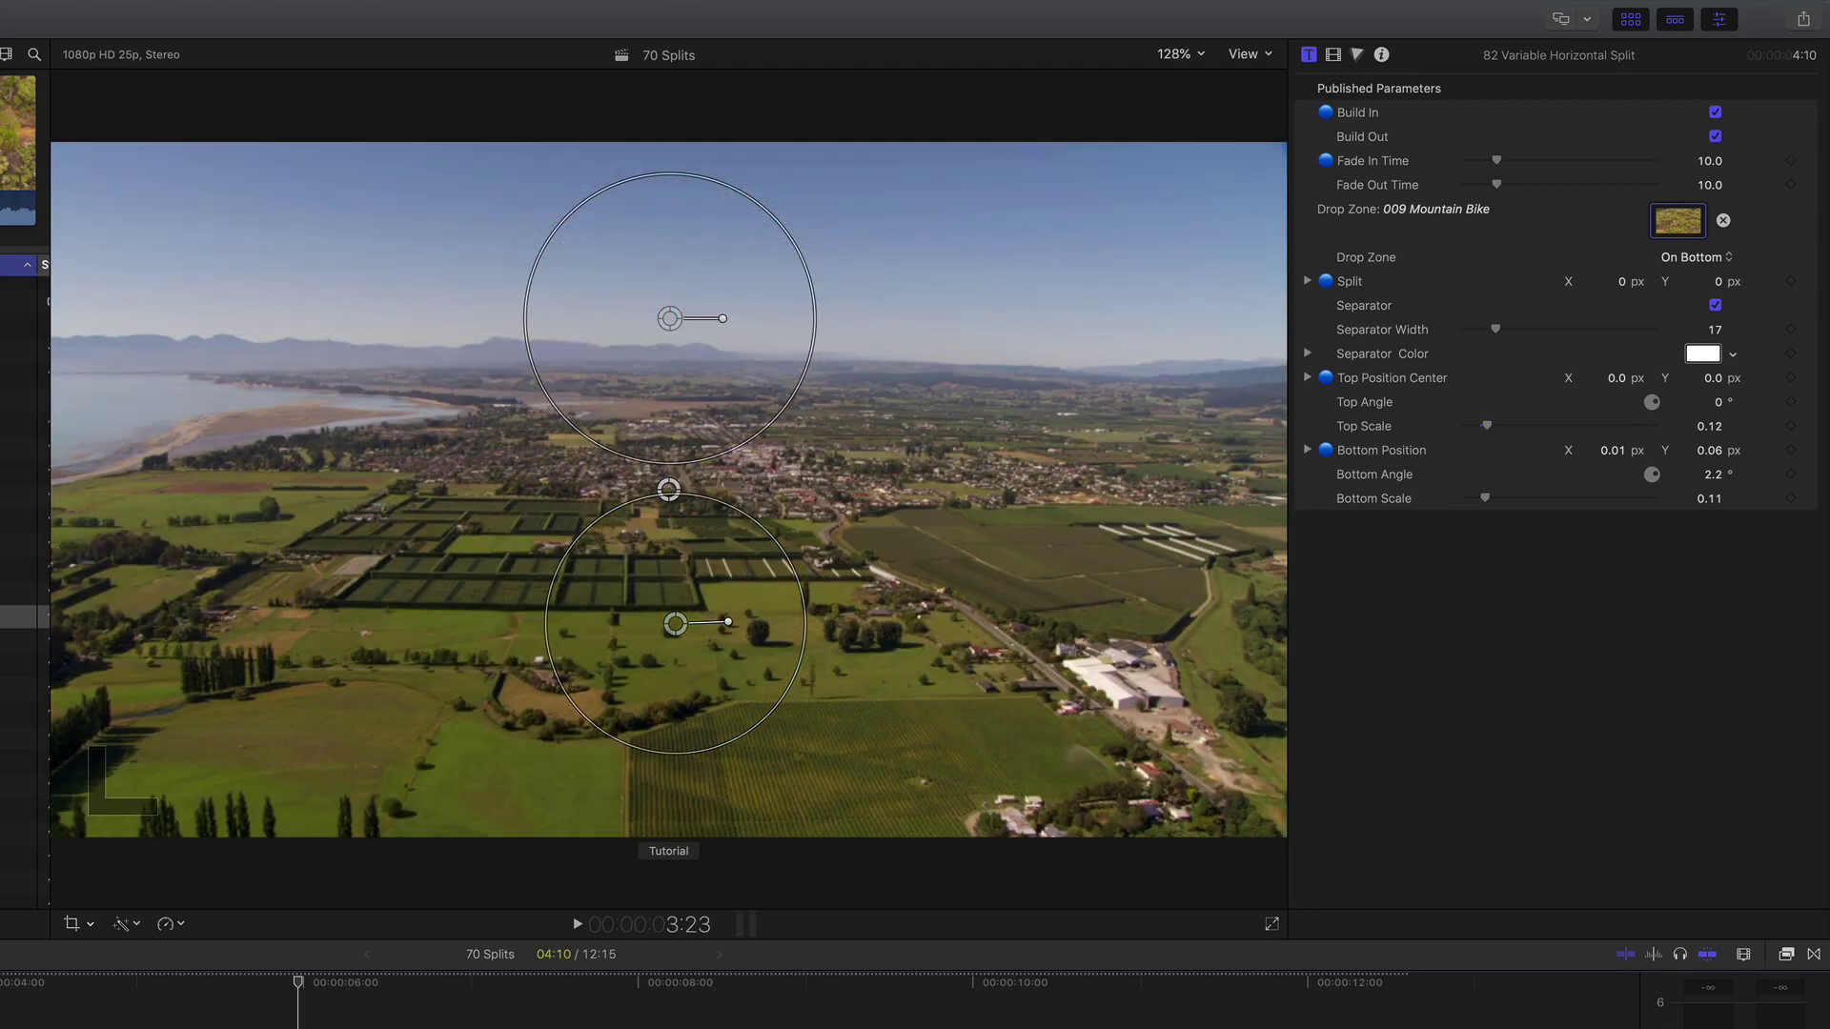
Play and scrub through the horizontal split to review the repositioned bottom image.
key(space)
drag(1, 989, 543, 987)
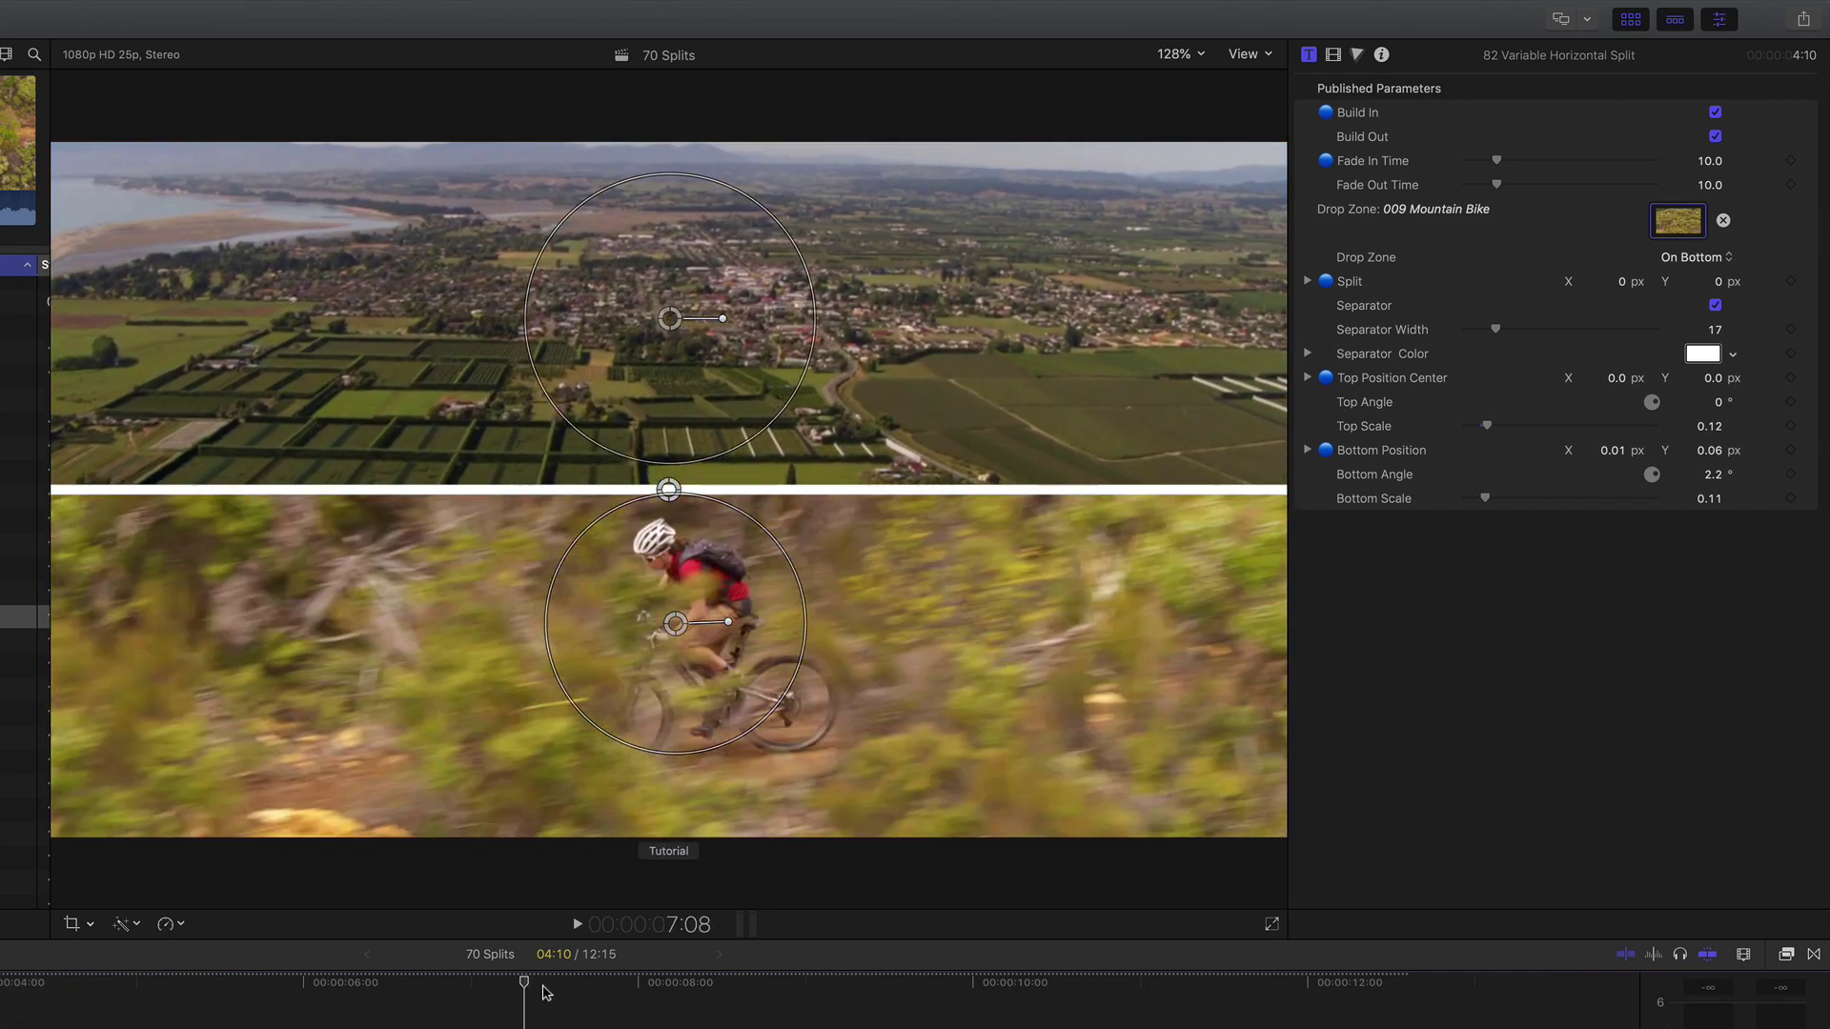
key(space)
key(space)
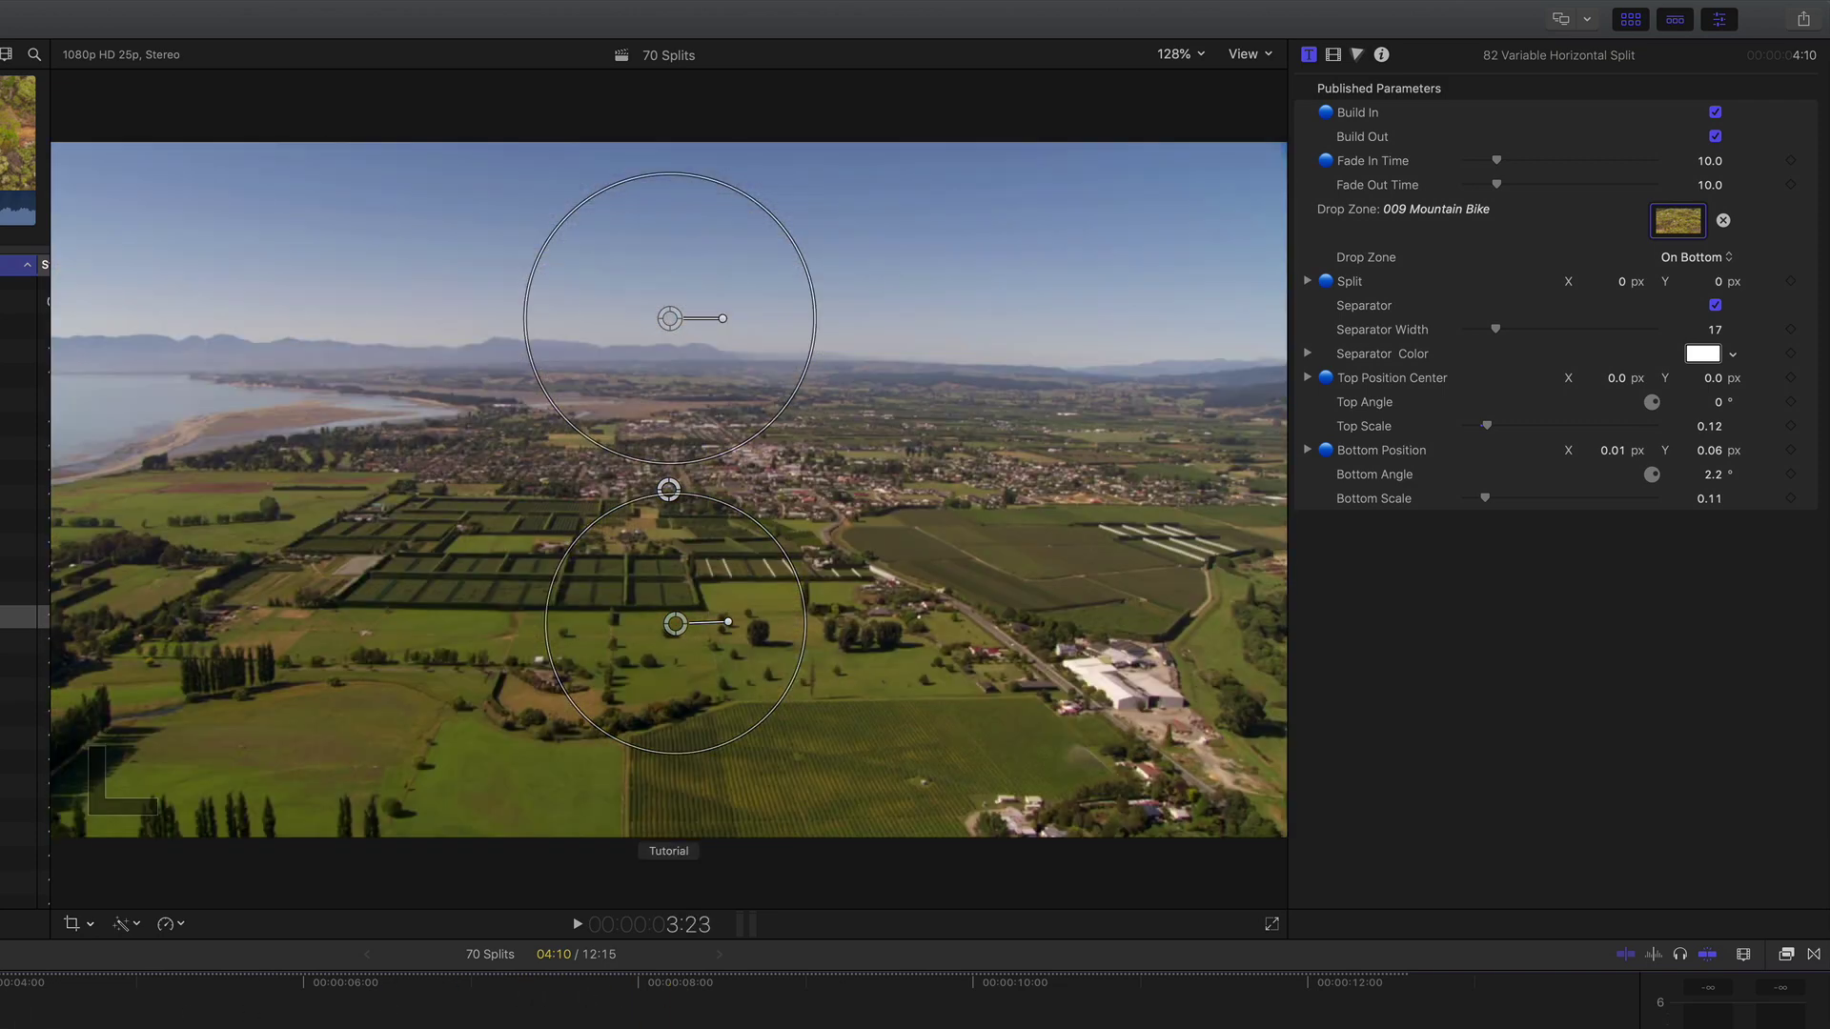
key(space)
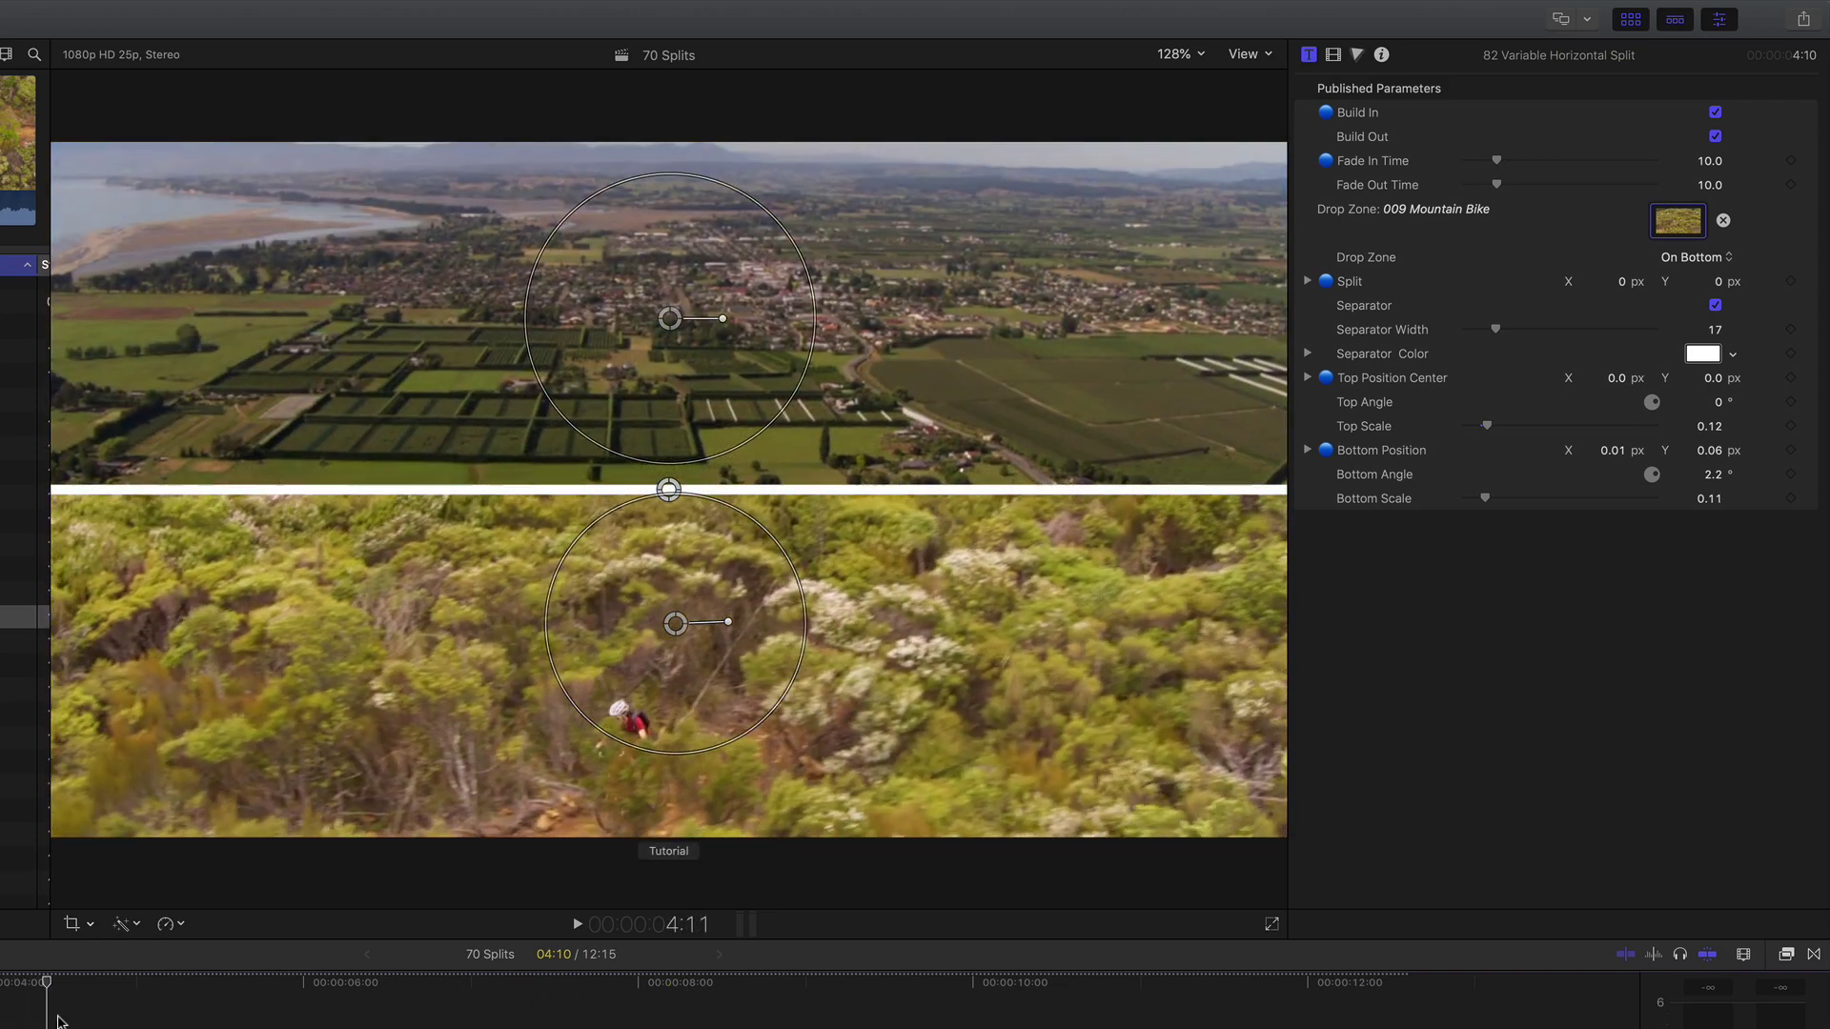
click(542, 993)
drag(569, 1010, 765, 1013)
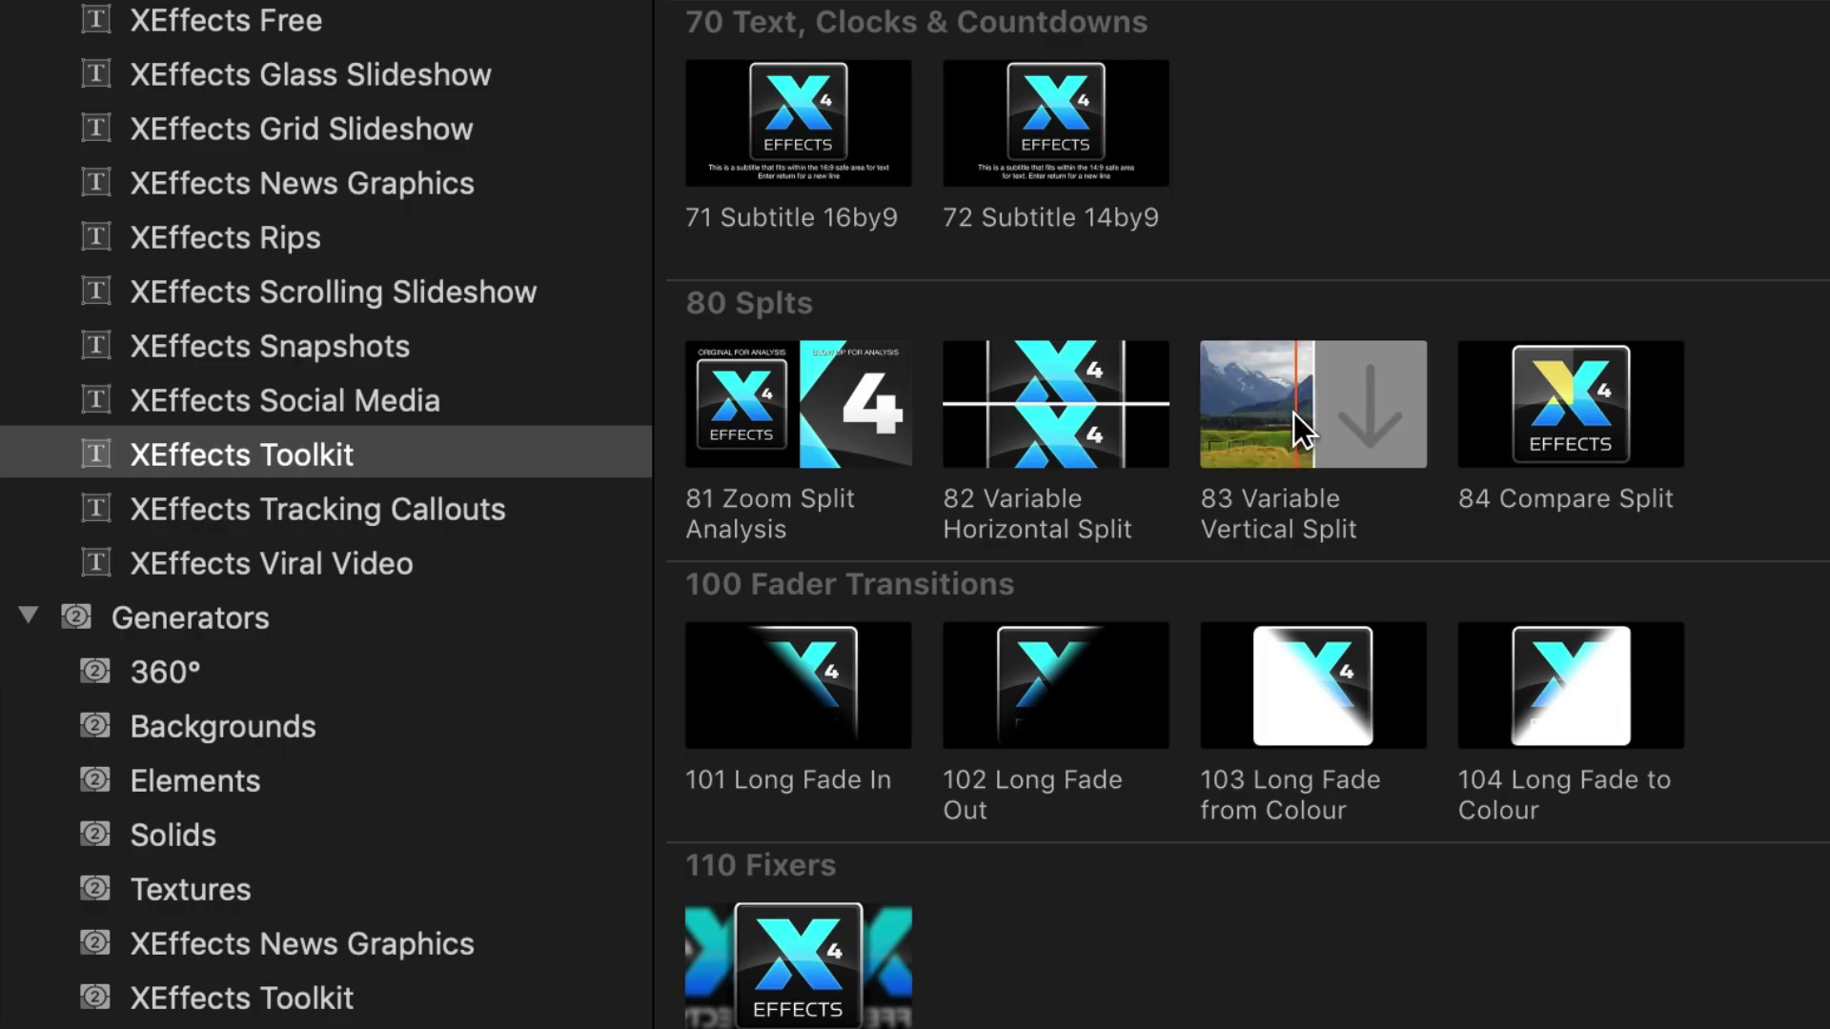
Add the 83 Variable Vertical Split title above the 009 Mountain Bike clip, play its start and park the playhead at about 4:13.
drag(1295, 413, 1563, 1024)
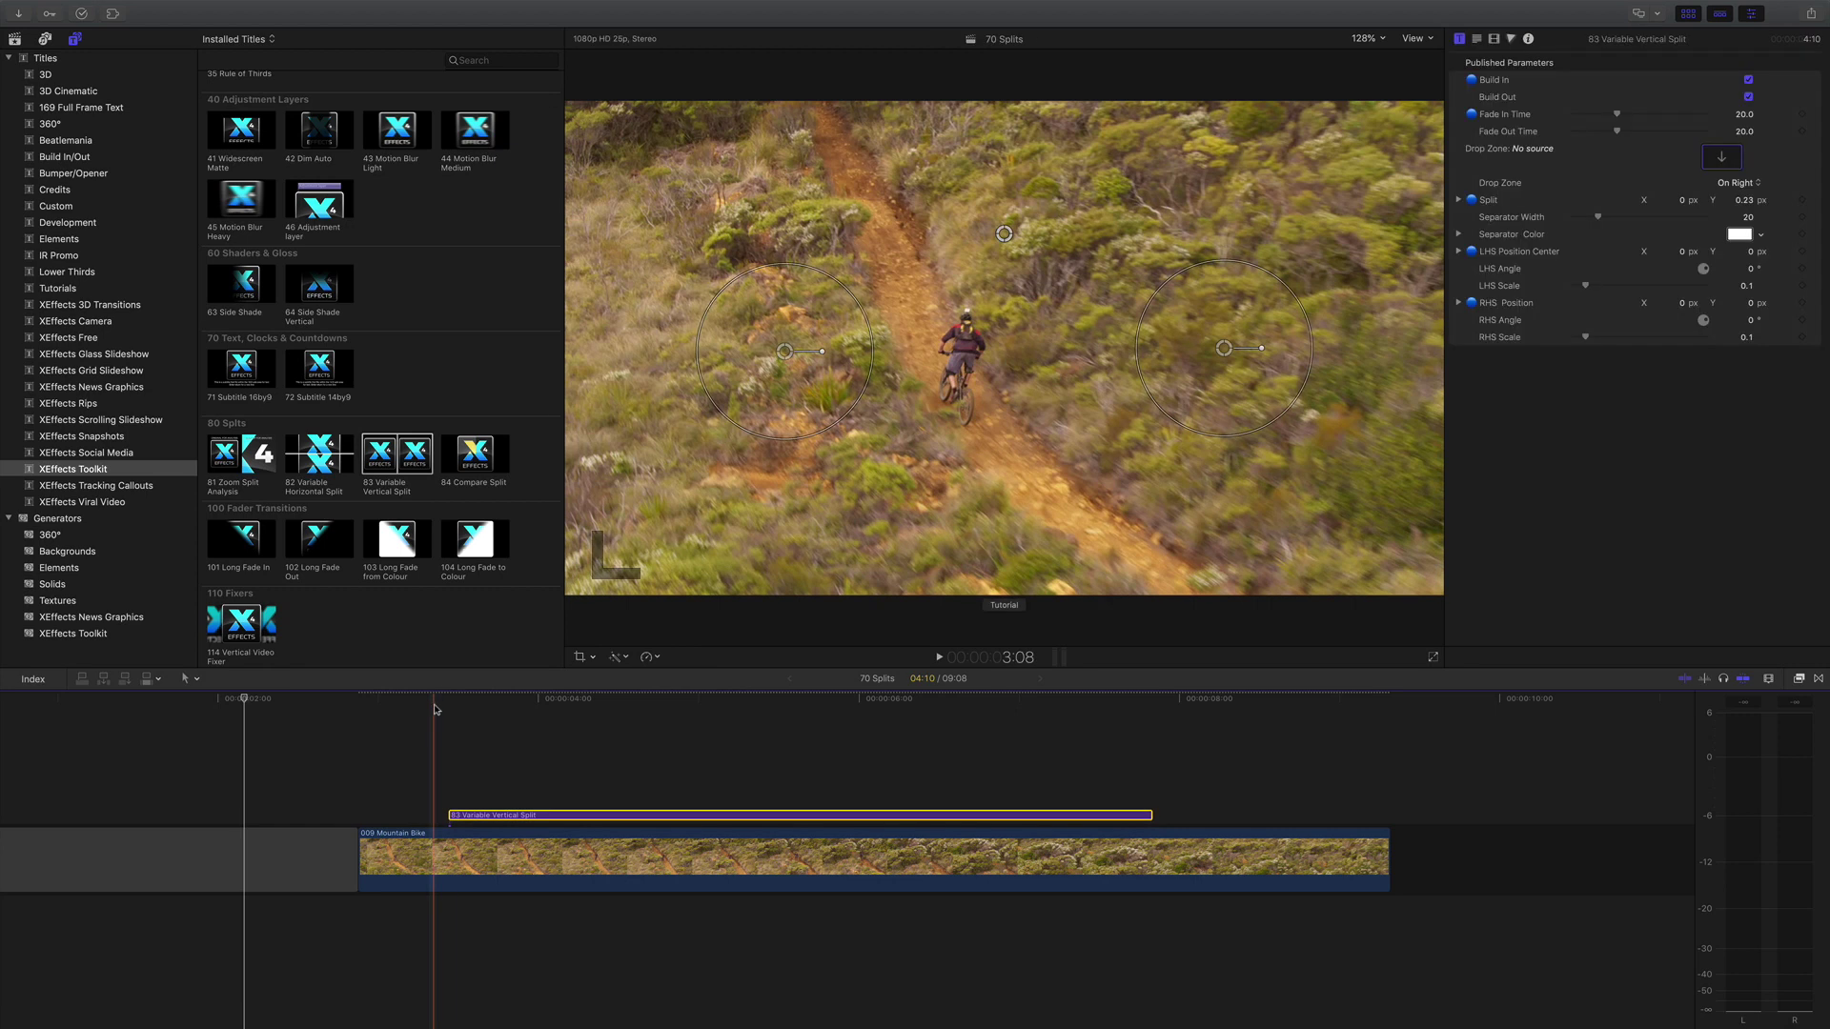
click(437, 705)
key(space)
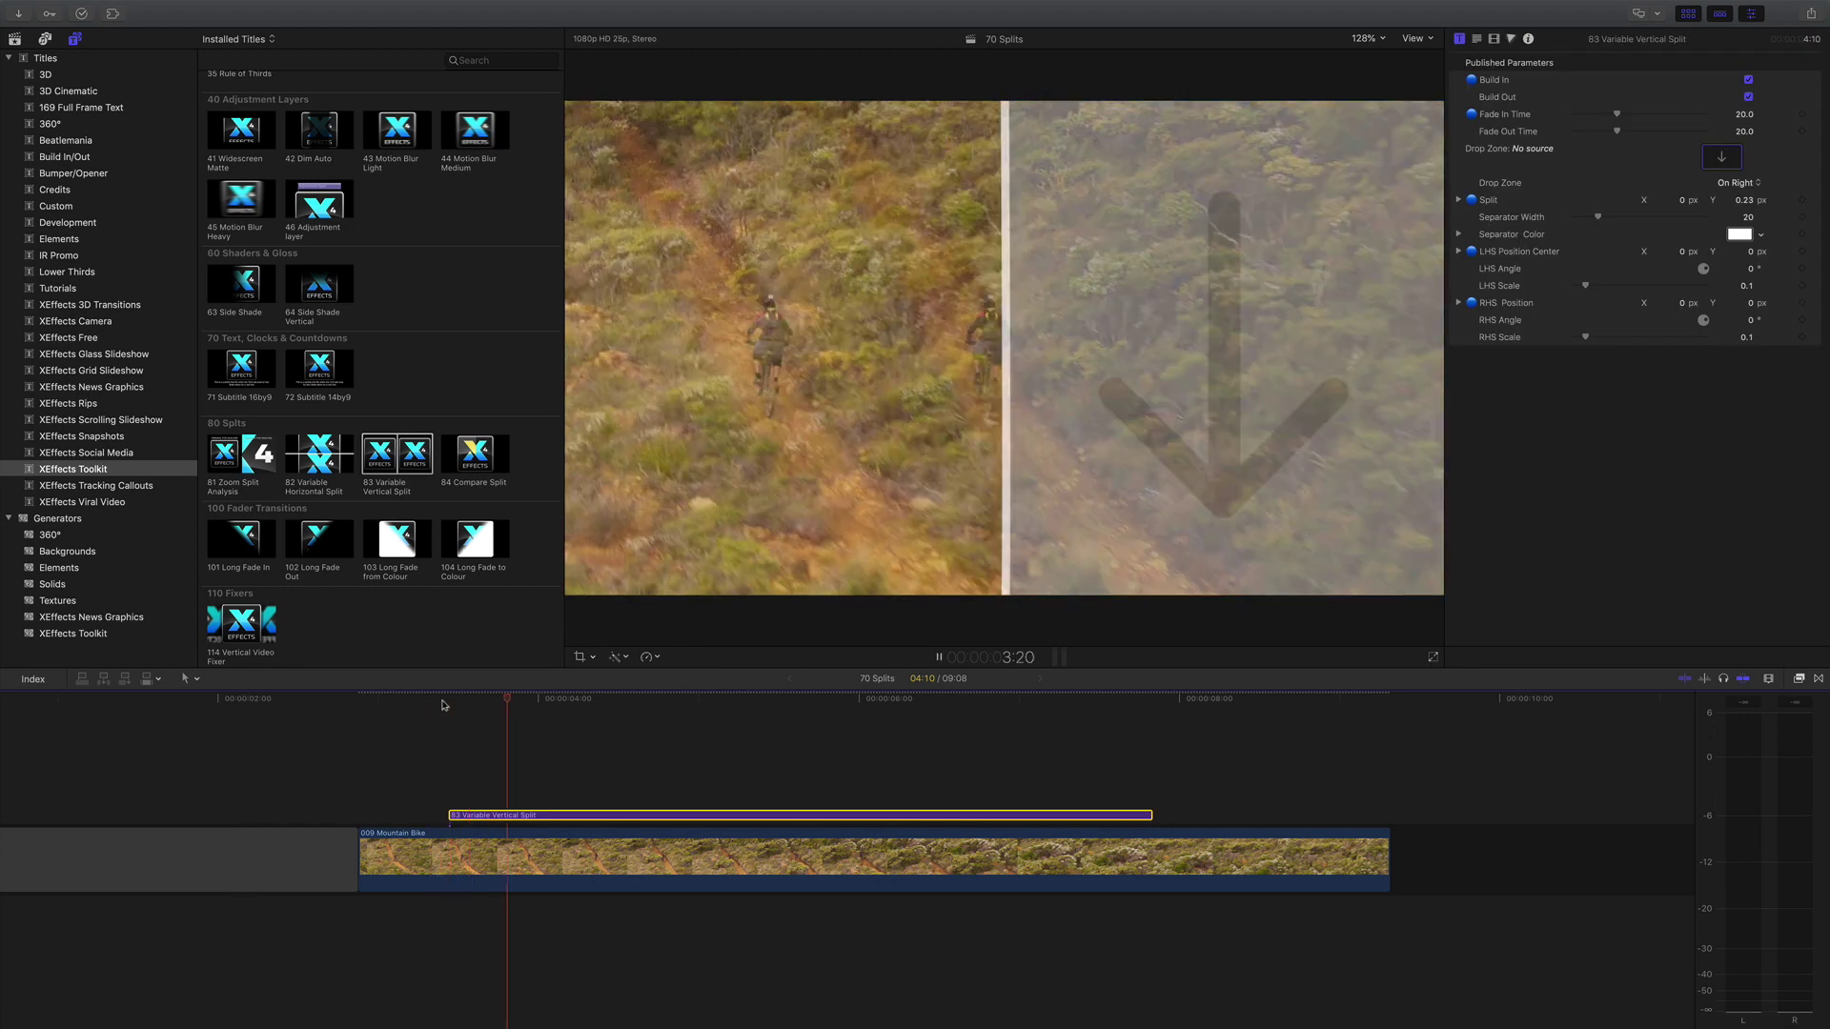
mouse_move(640, 704)
mouse_down()
mouse_move(726, 708)
mouse_move(624, 718)
mouse_up()
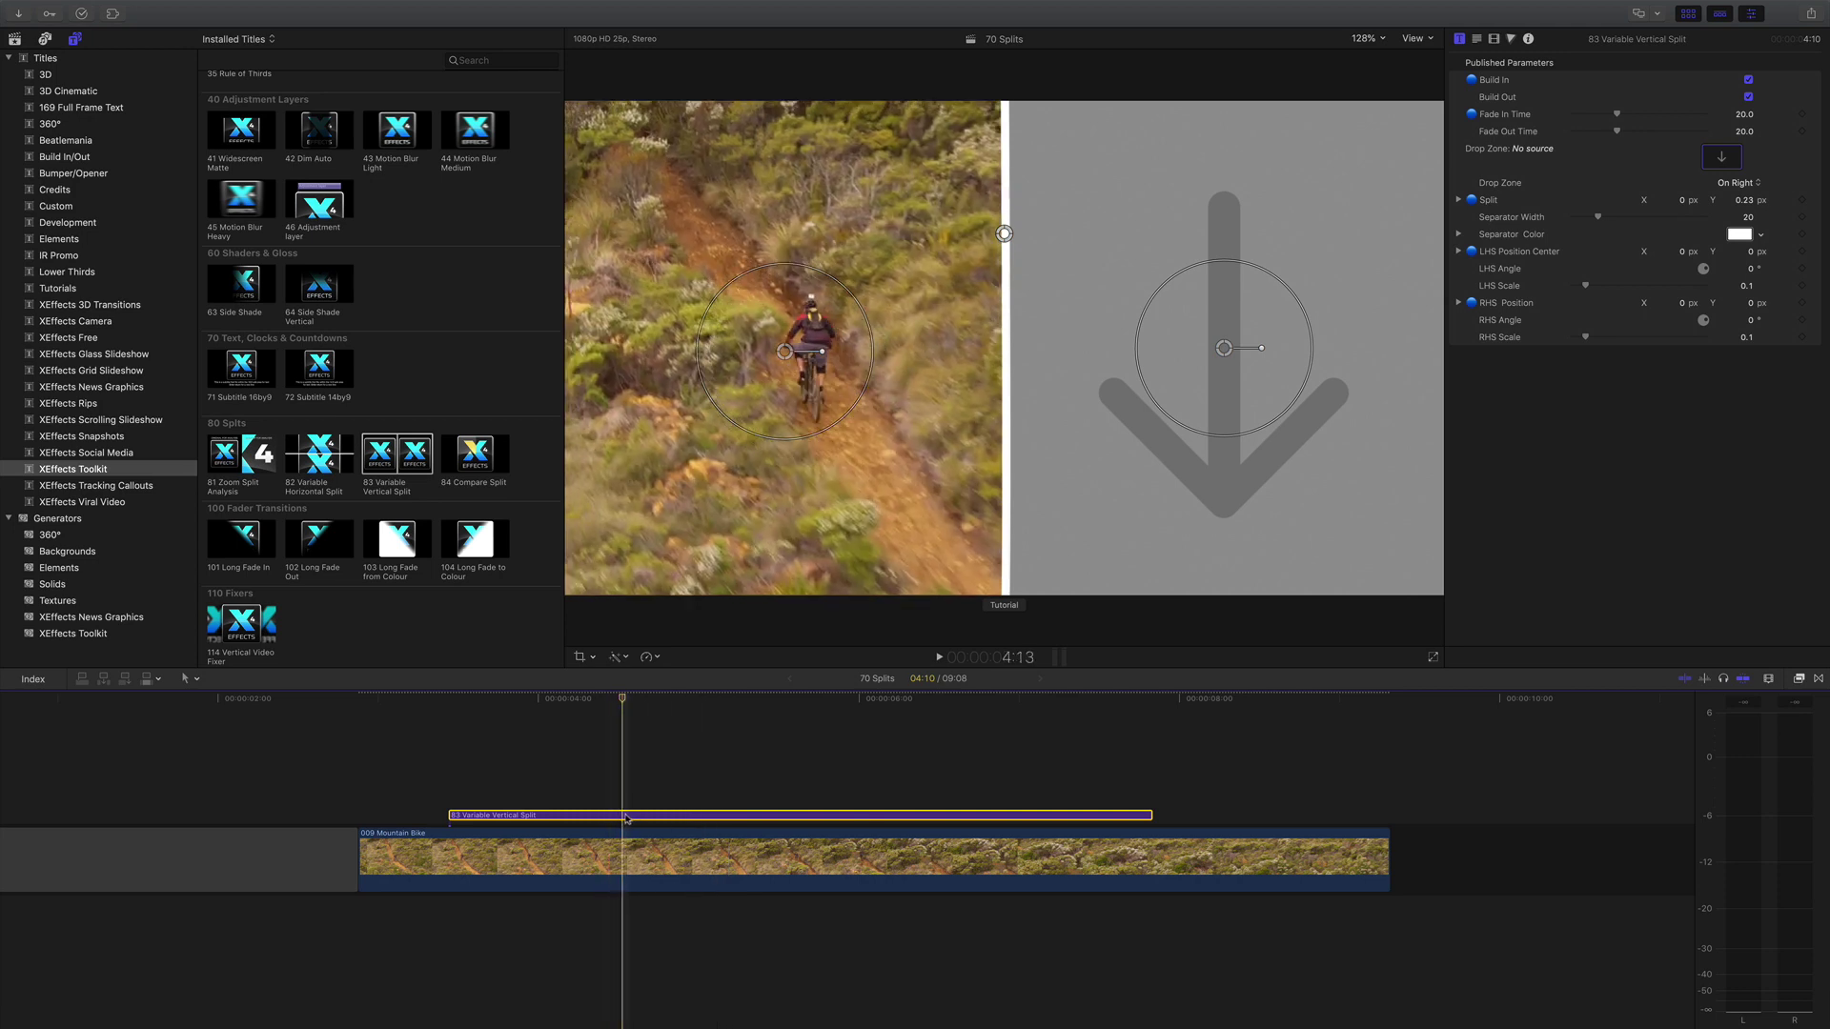
Fill the vertical split's drop zone with a downhill trail moment from the 009 Mountain Bike source clip.
click(1722, 158)
click(13, 39)
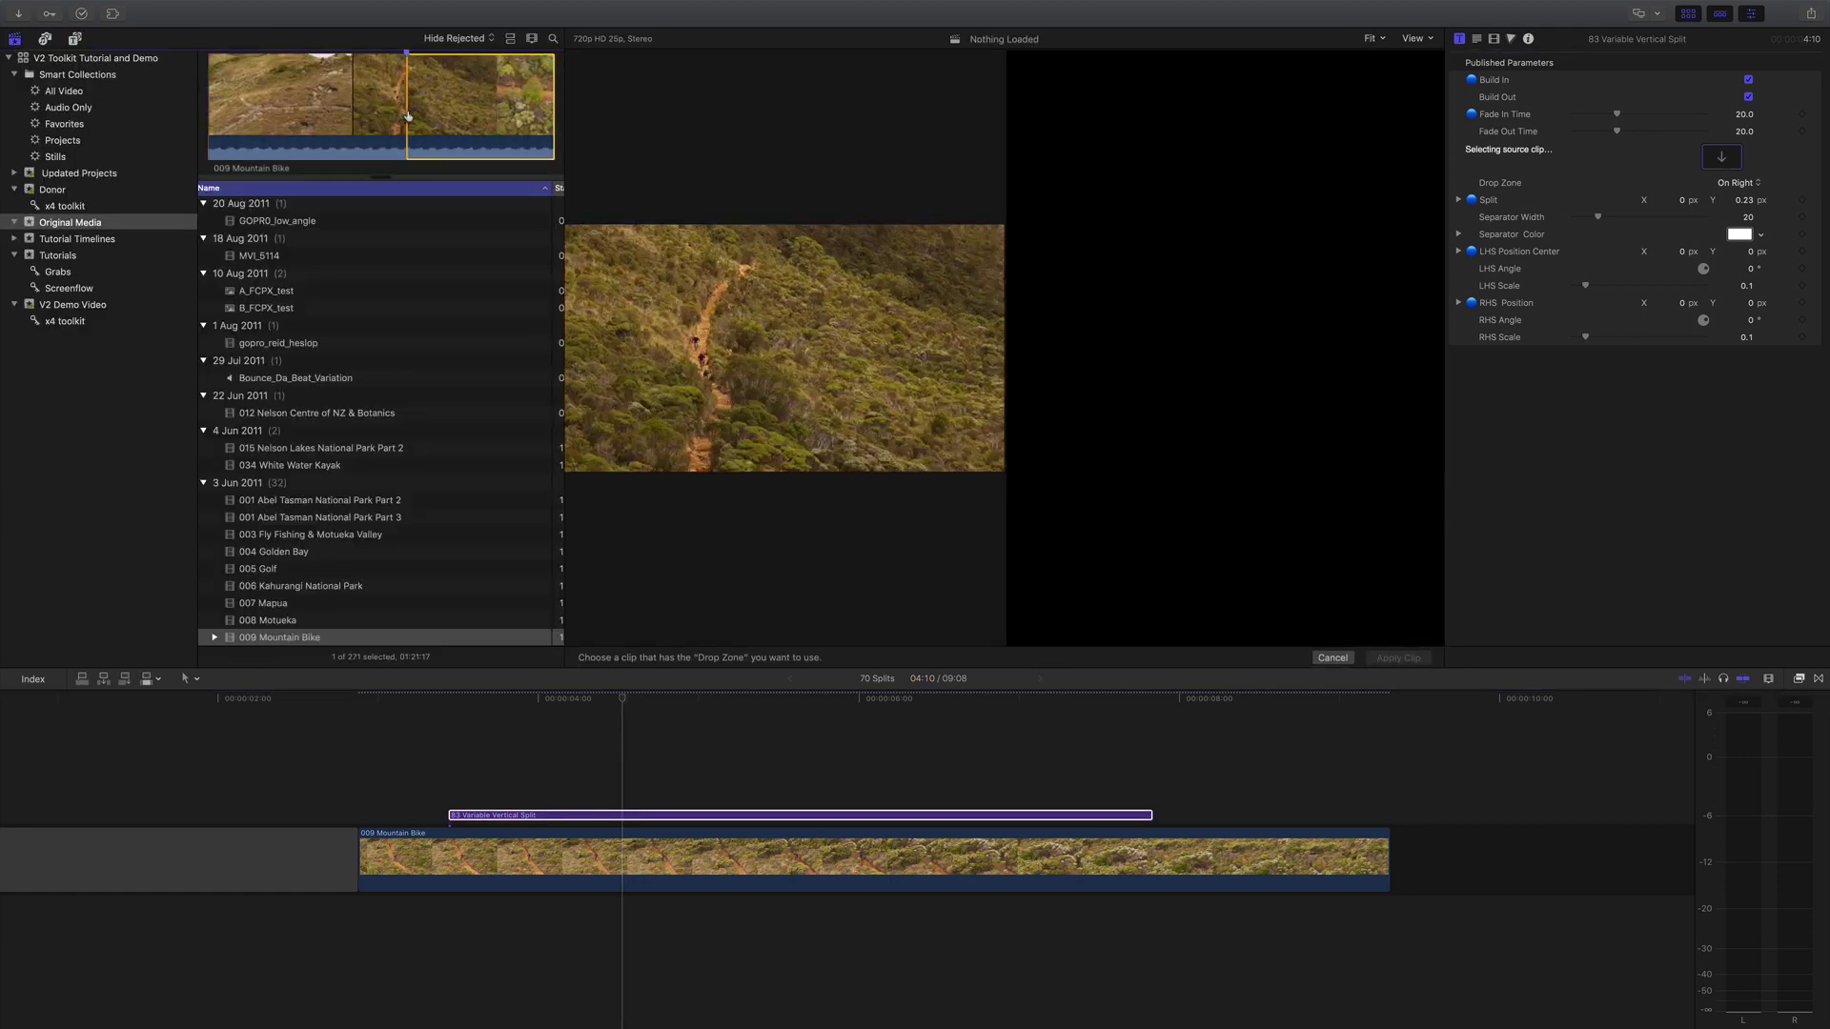
click(409, 115)
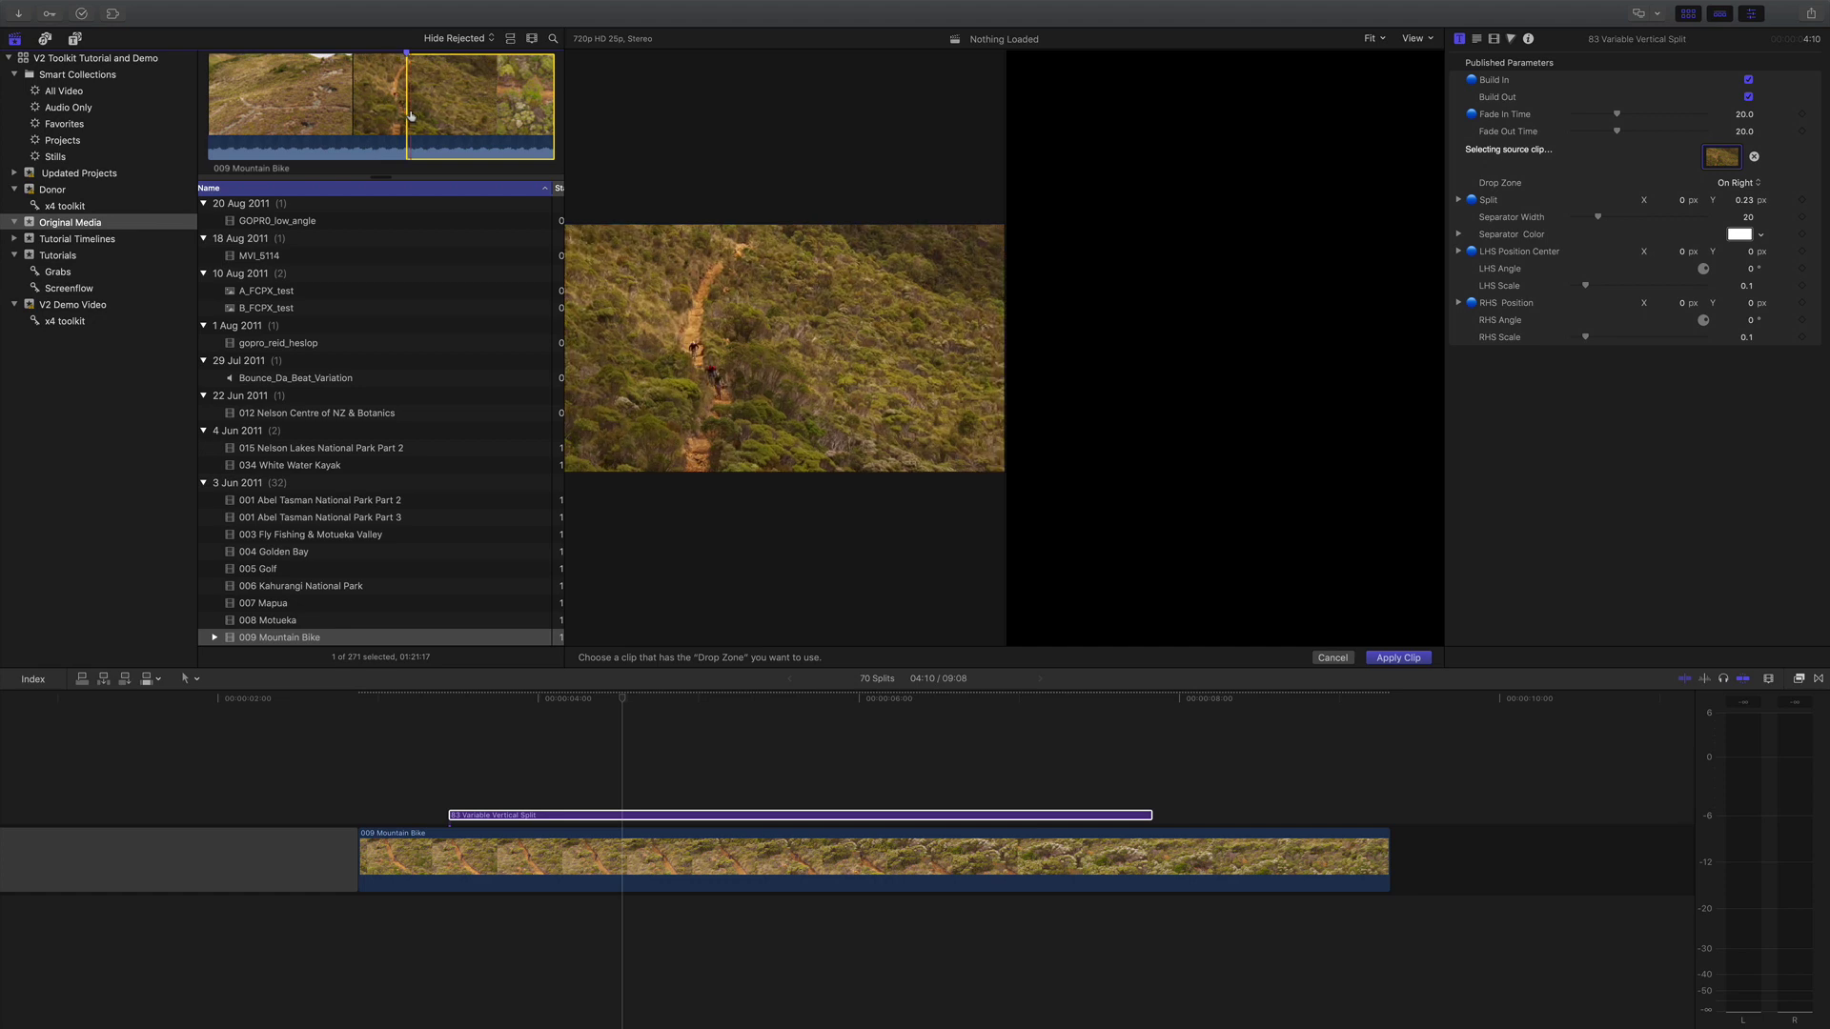
click(1396, 658)
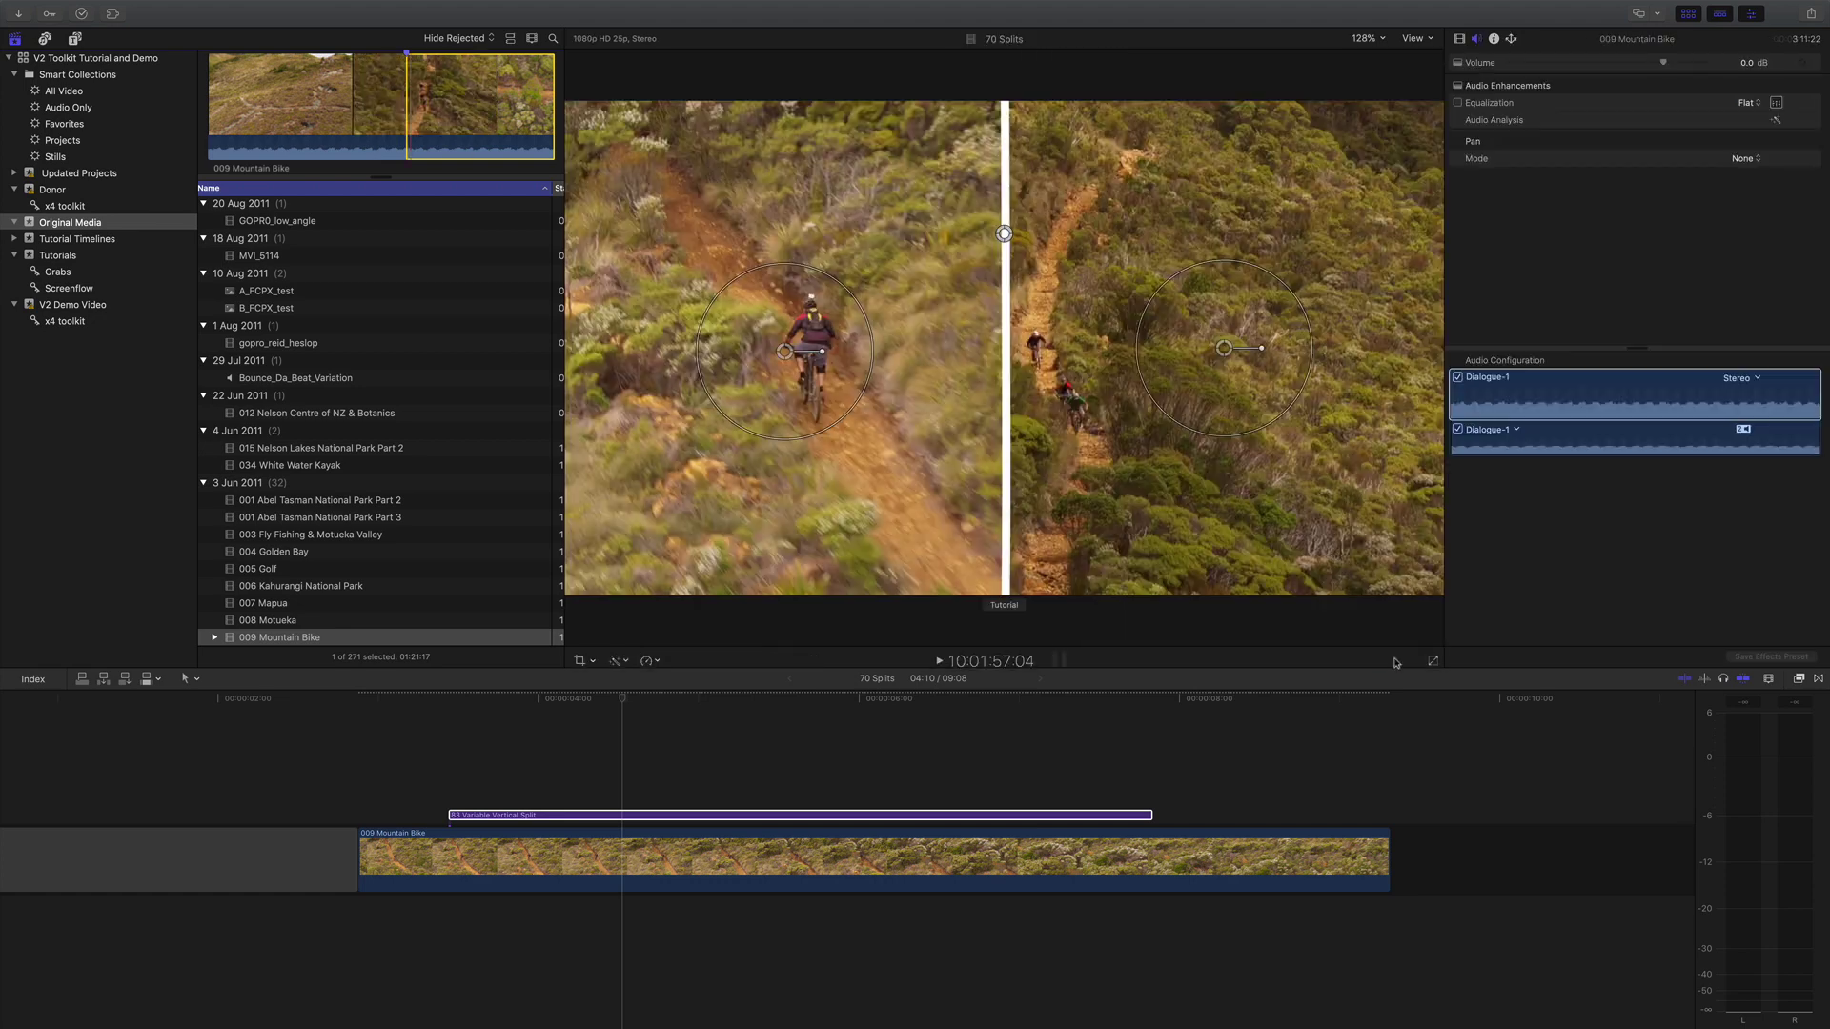
Play the vertical split from just before its start and return the playhead to the middle of the title.
click(435, 700)
key(space)
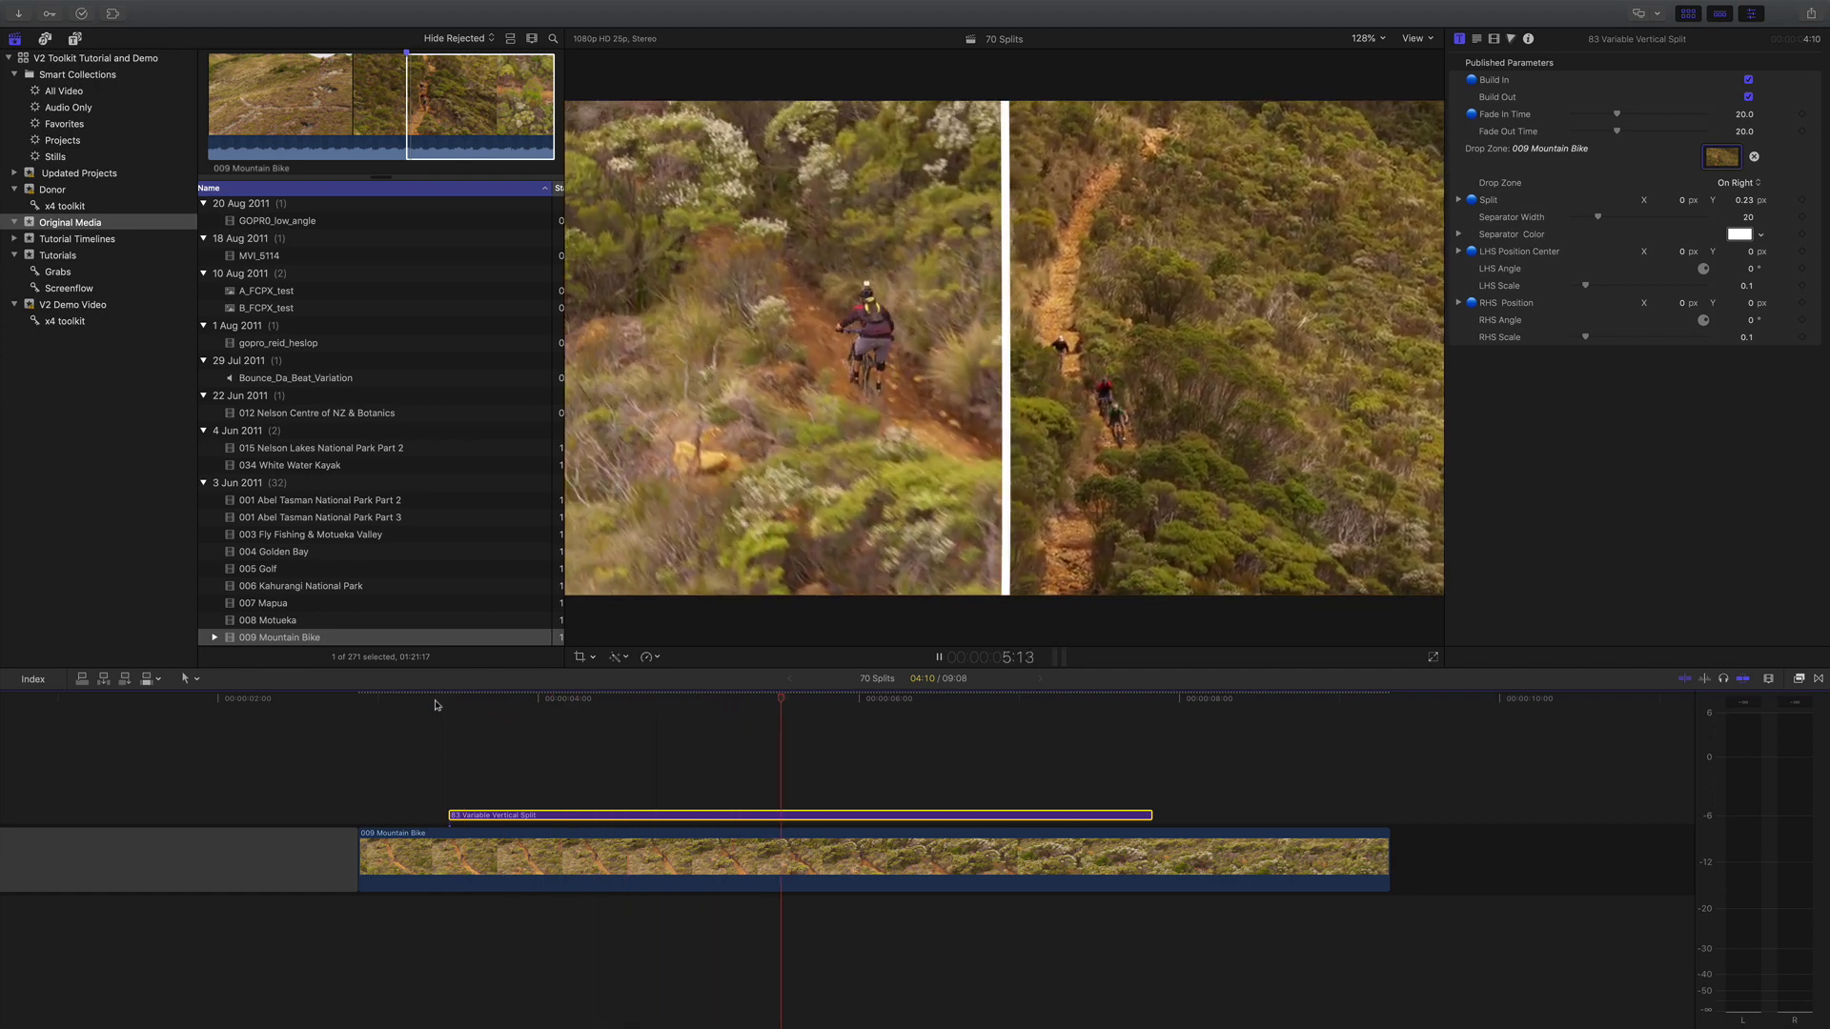
key(space)
drag(837, 703, 783, 704)
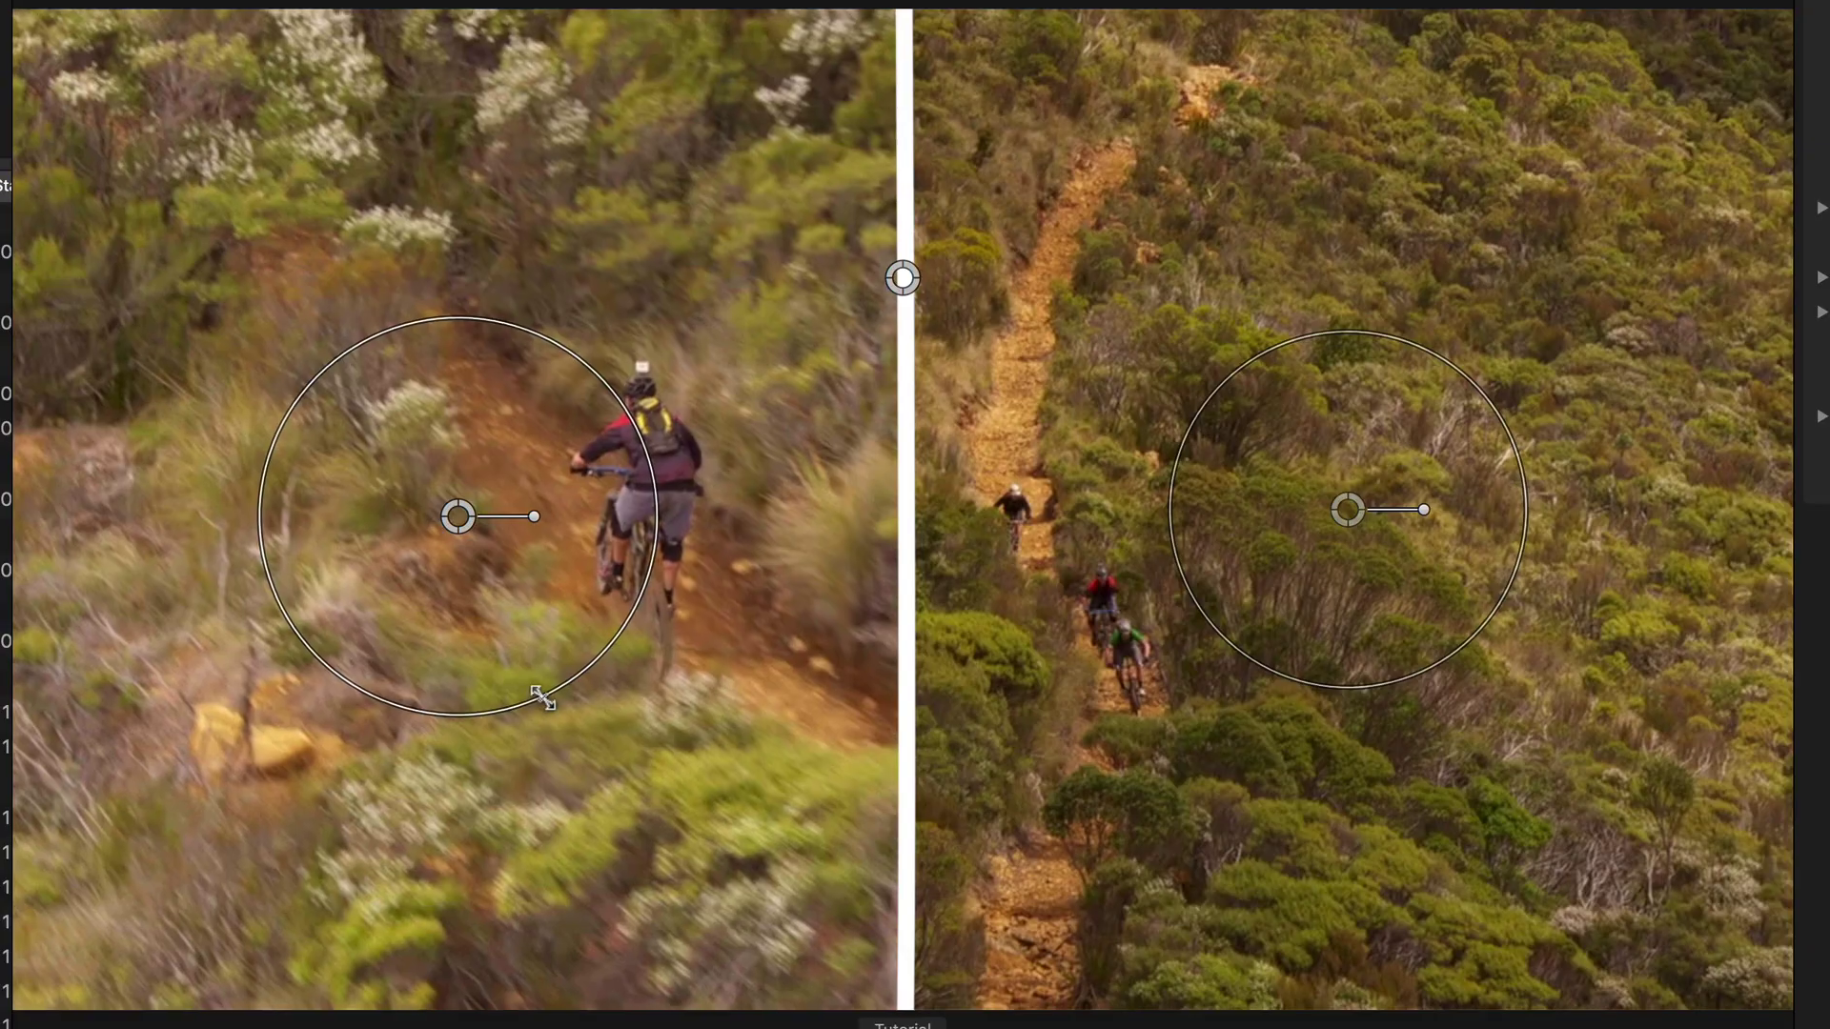
Set the LHS image to X -0.14 and scale 0.11, and the RHS image to X 0.29, Y 0.01 and scale 0.12.
drag(786, 352, 754, 354)
drag(395, 525, 314, 524)
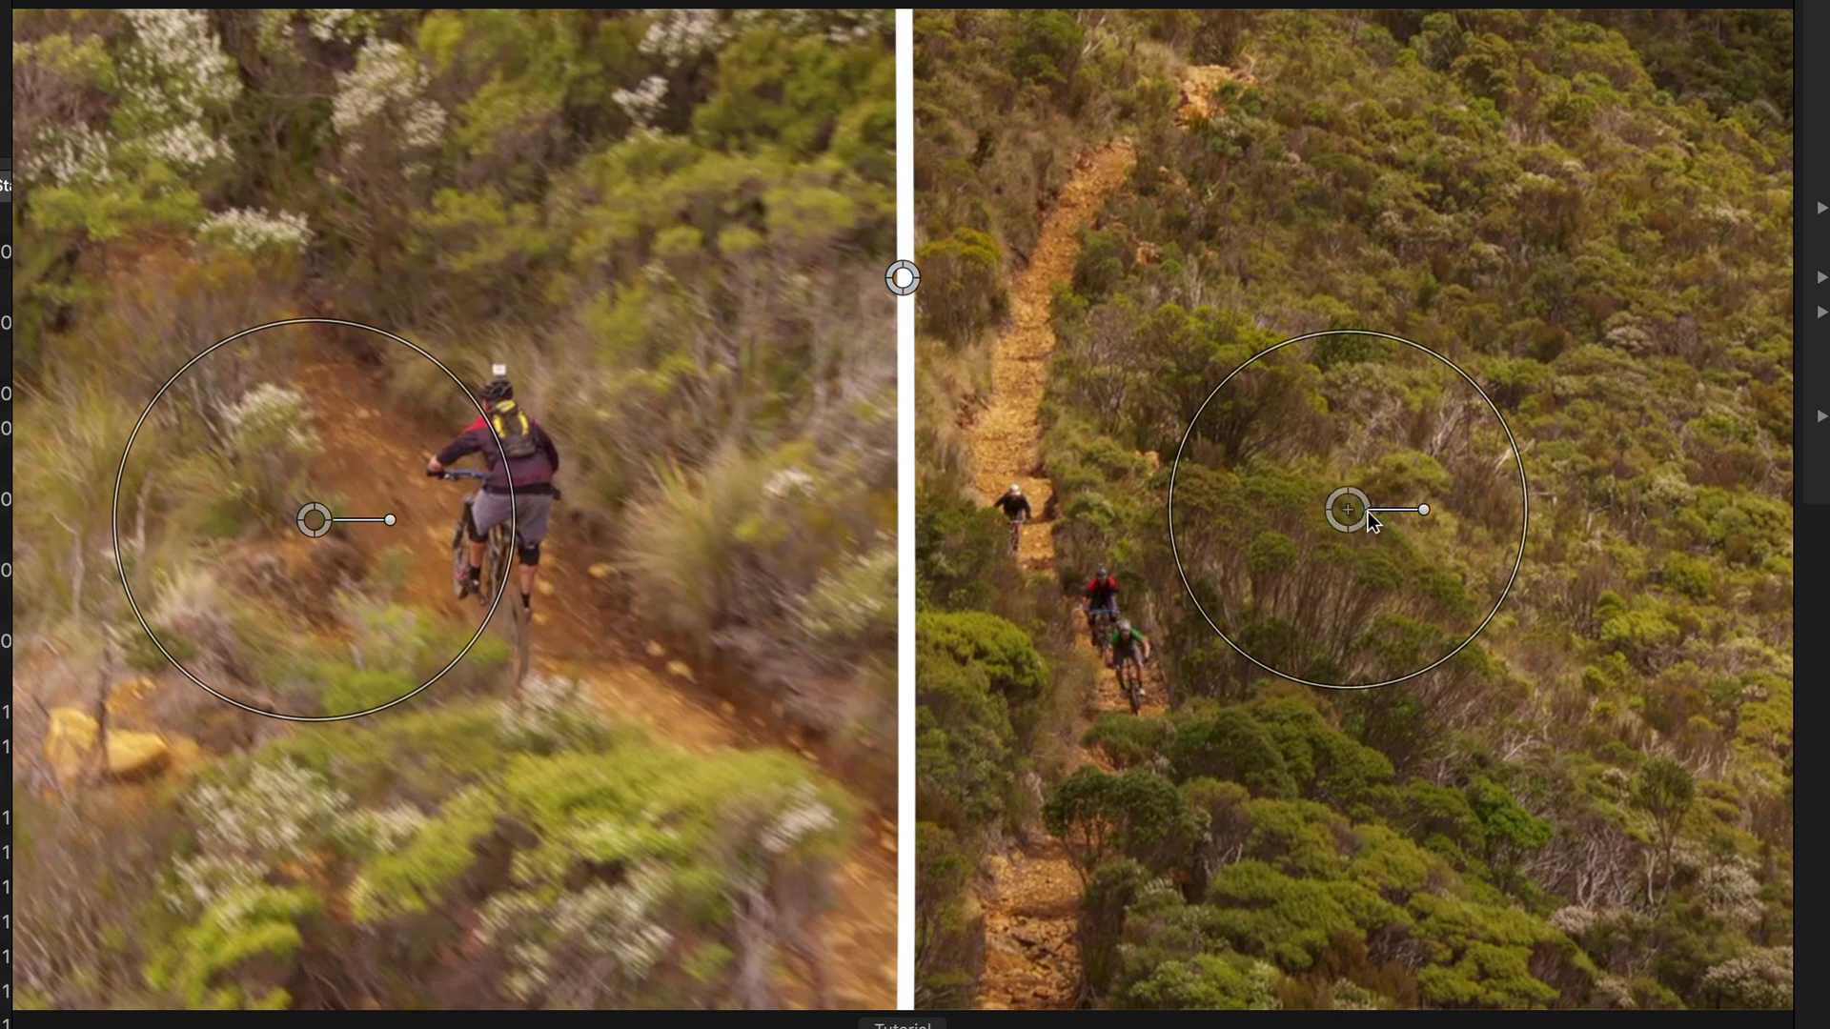
drag(1370, 523, 1559, 543)
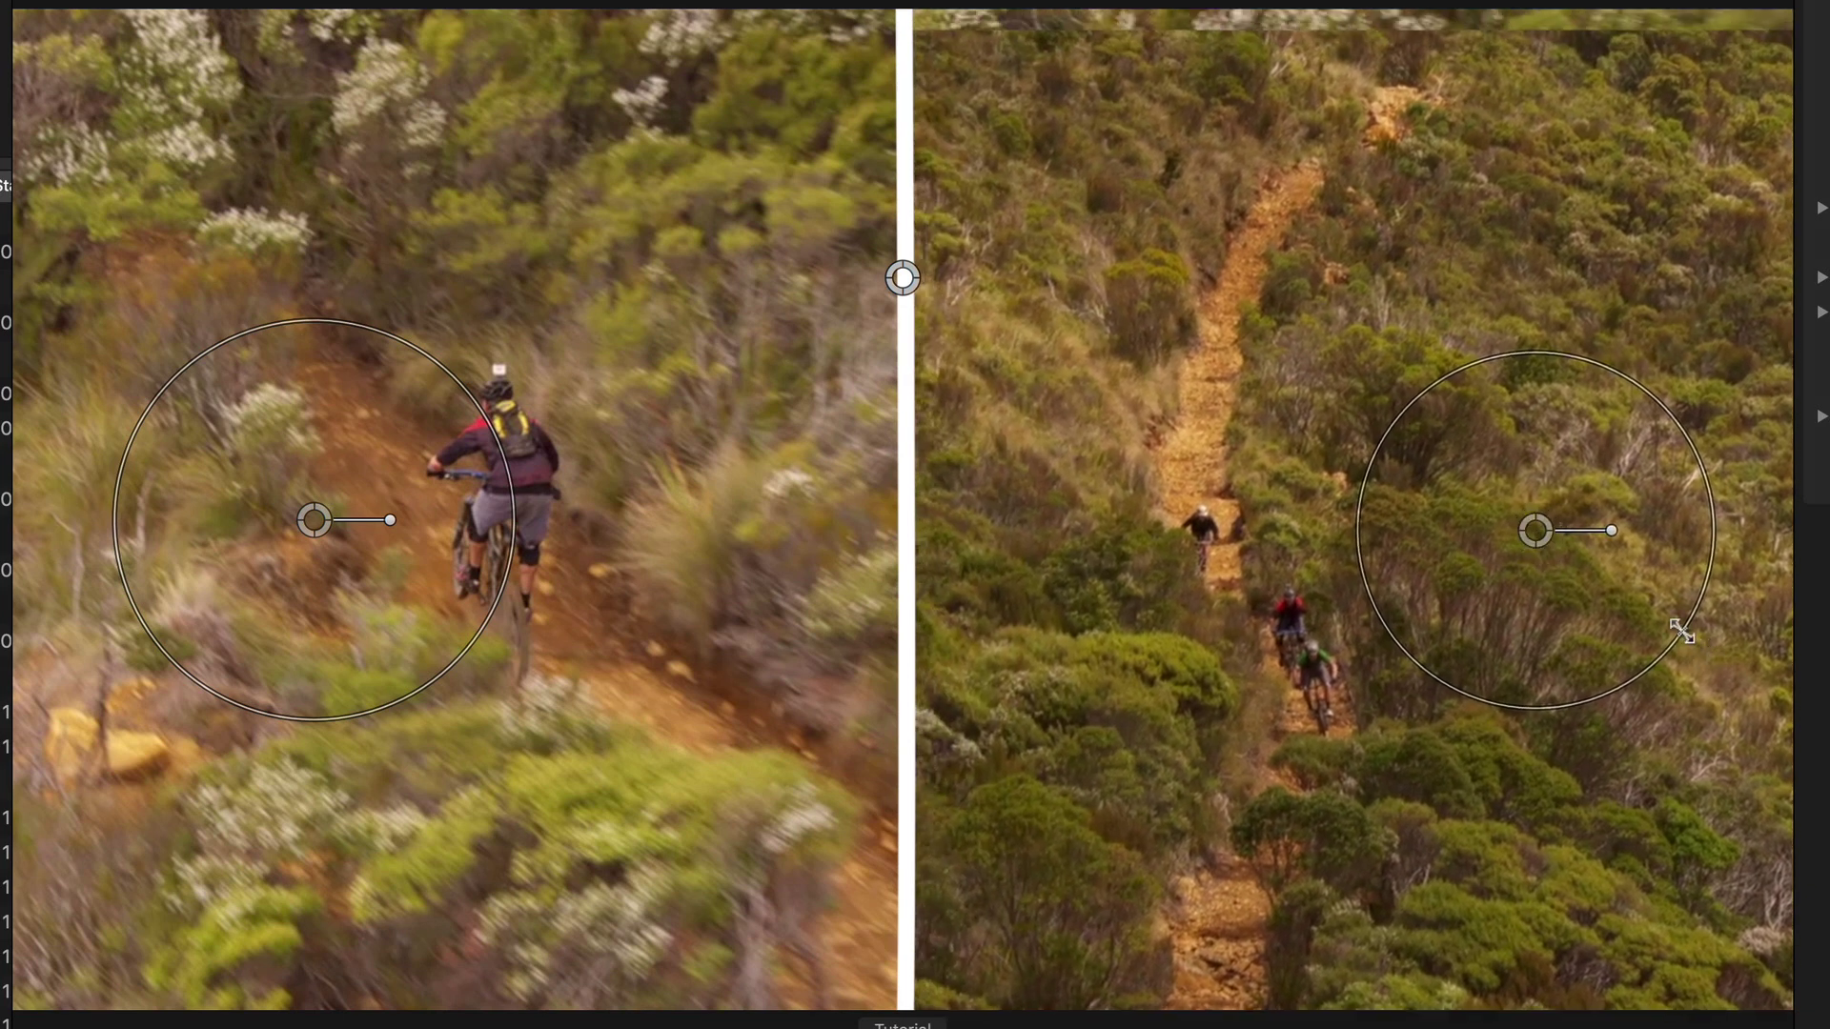
drag(1682, 632, 1709, 651)
drag(1536, 531, 1646, 513)
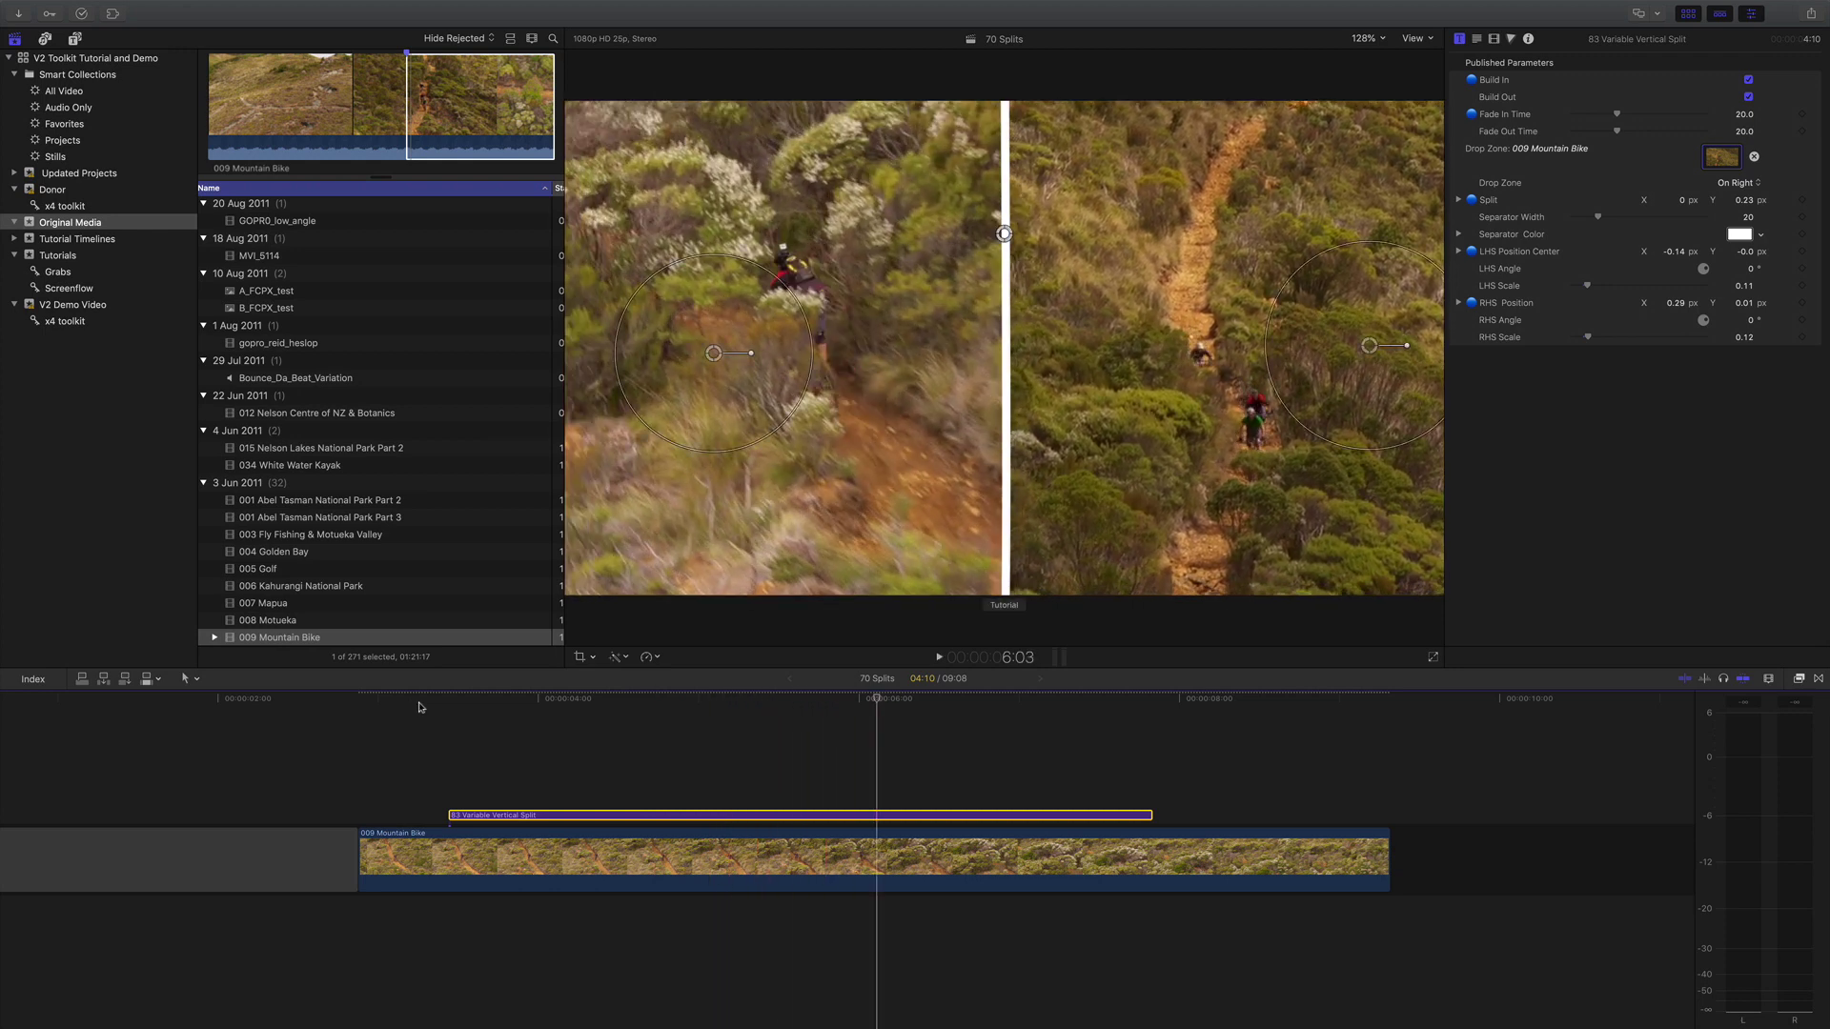
Play the reframed vertical split from before its start and park the playhead at 5:15.
click(601, 702)
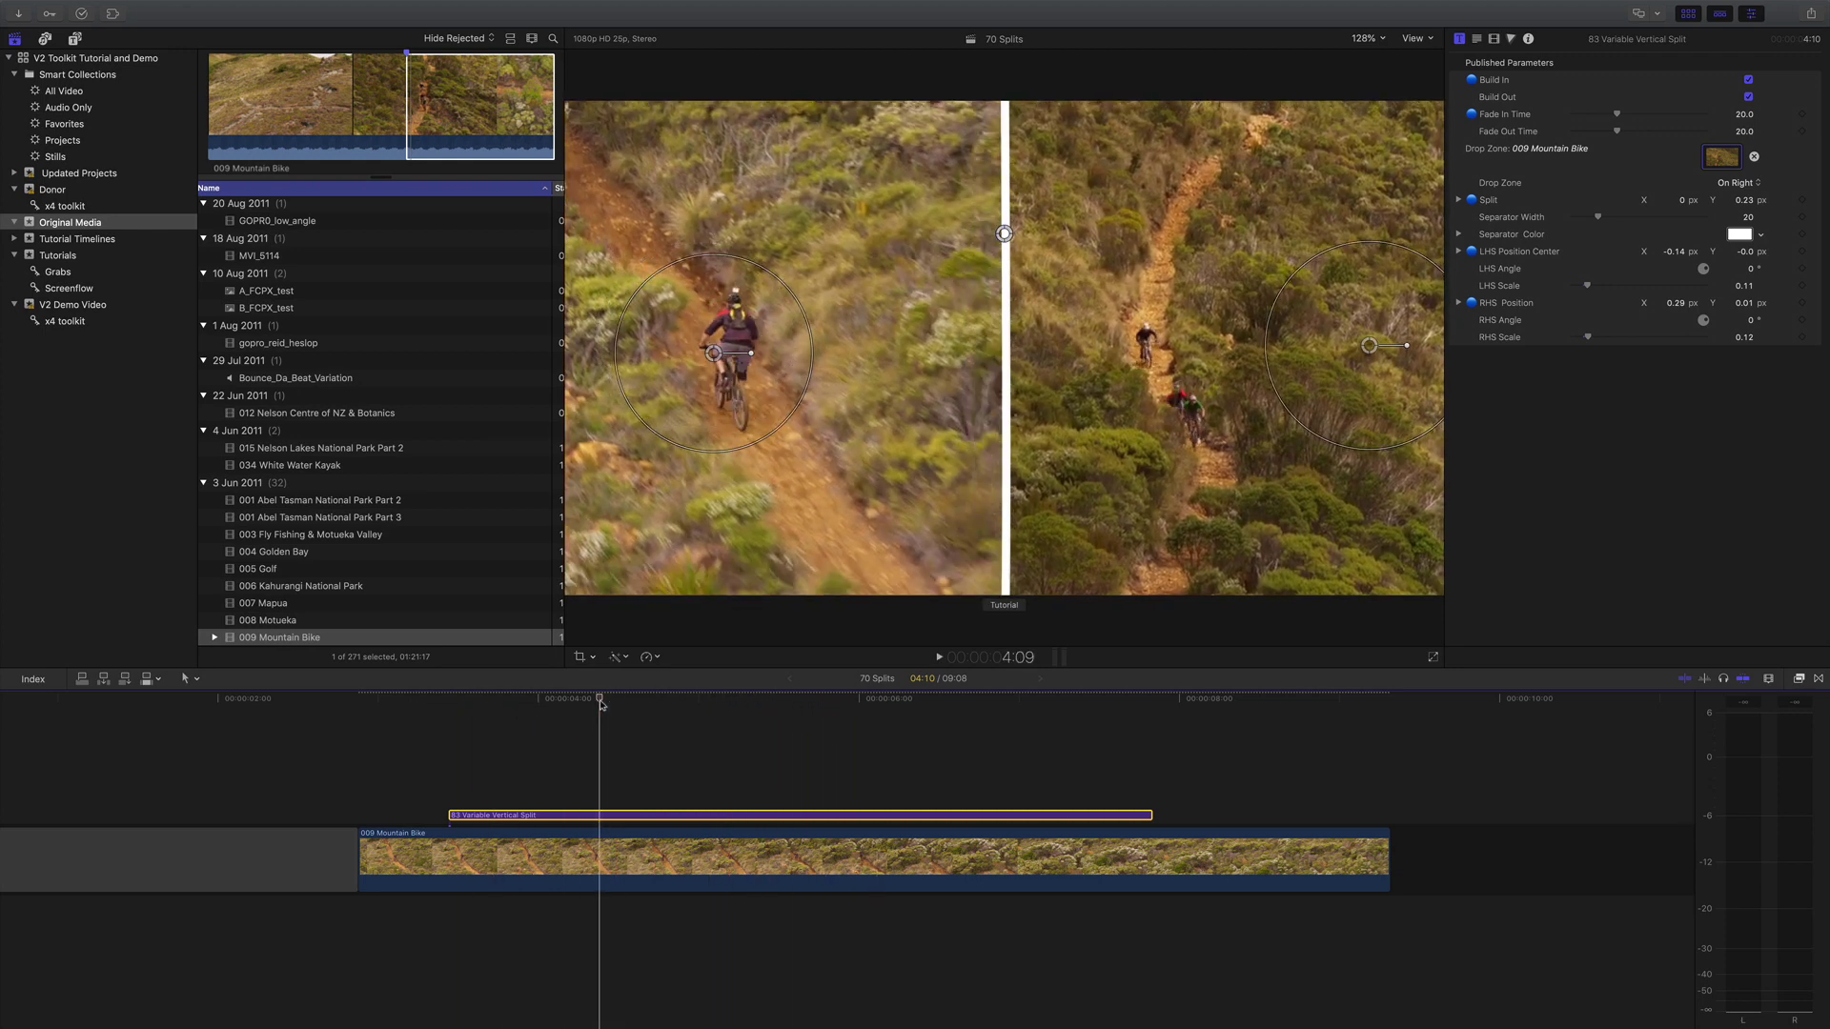
click(445, 708)
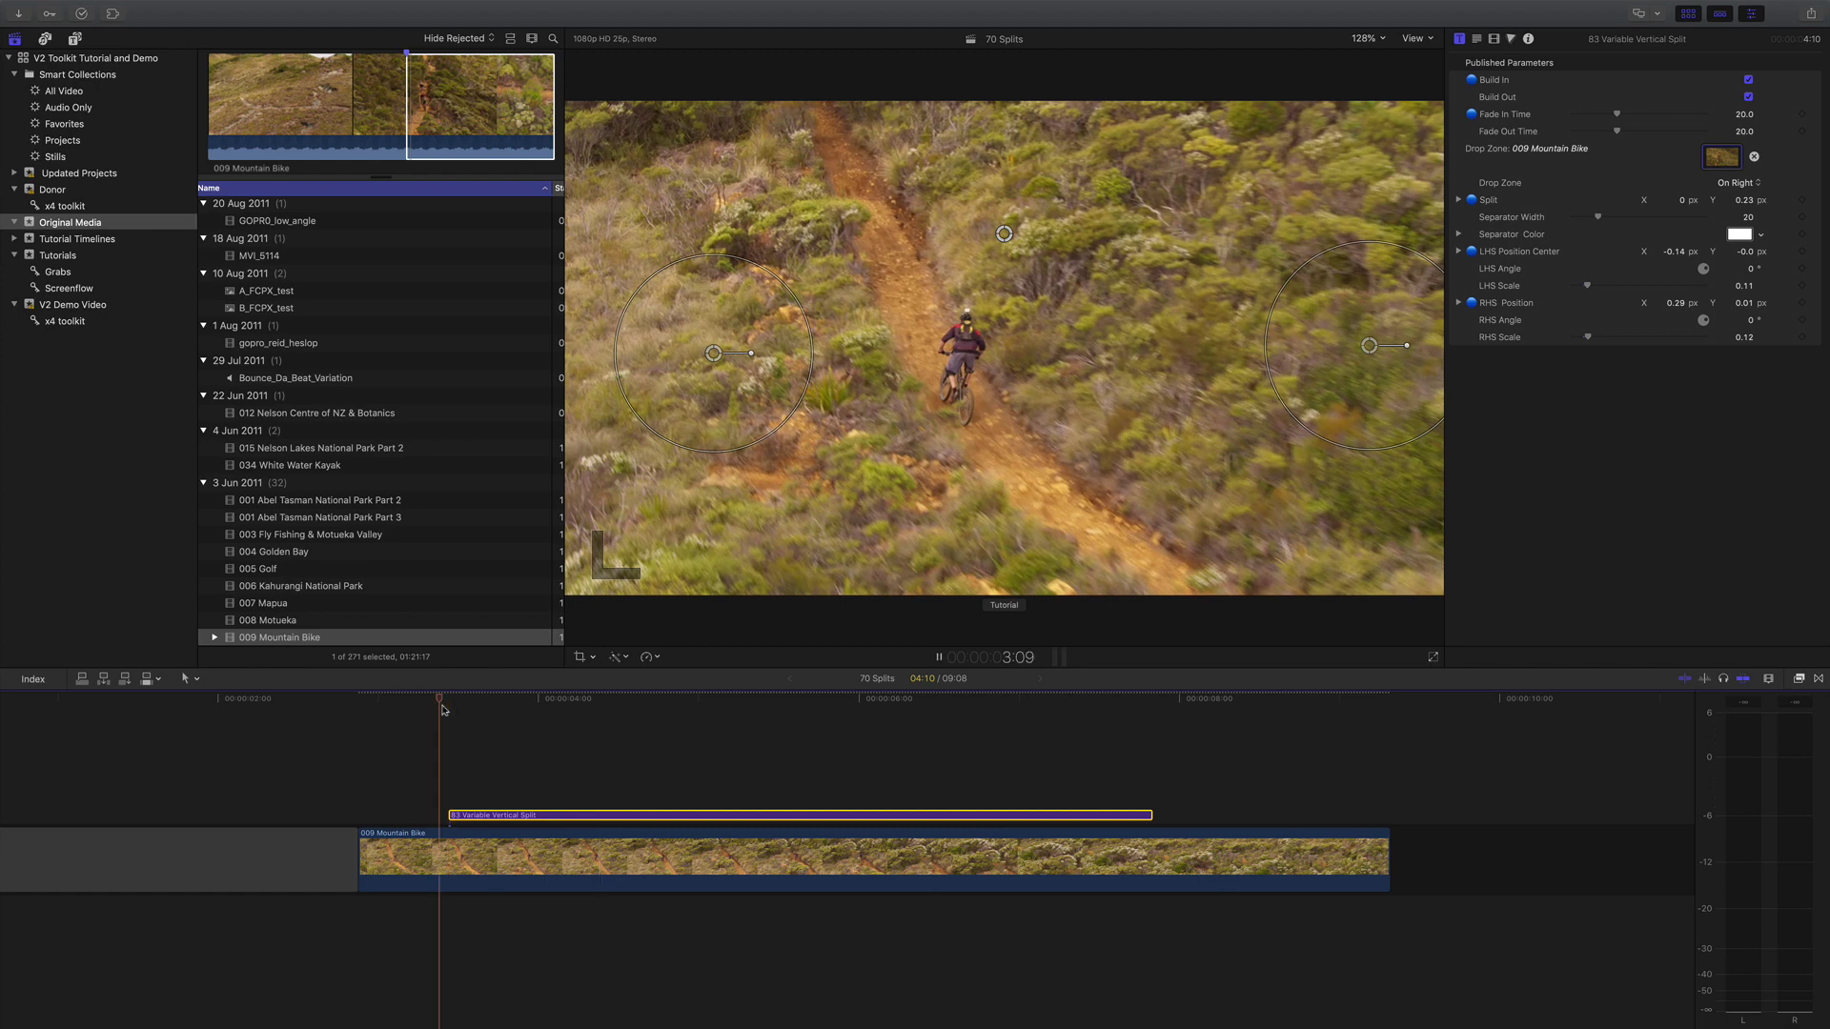
key(space)
key(space)
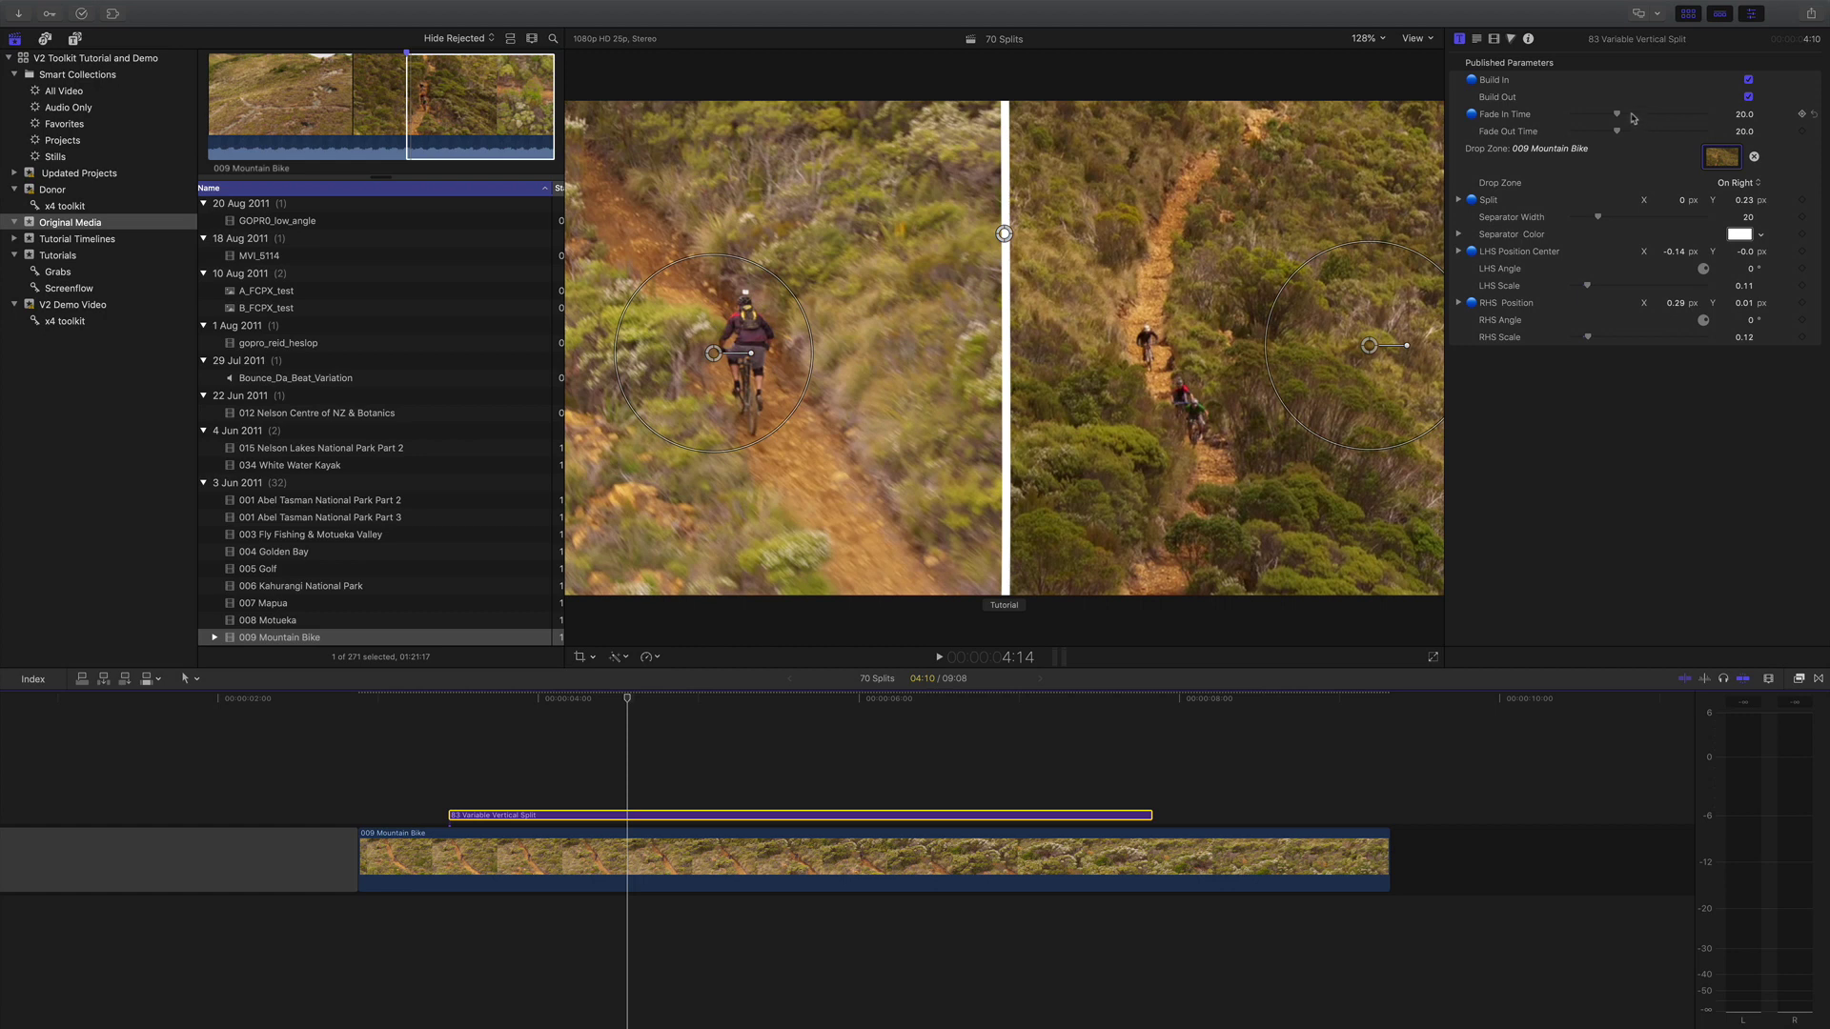
key(space)
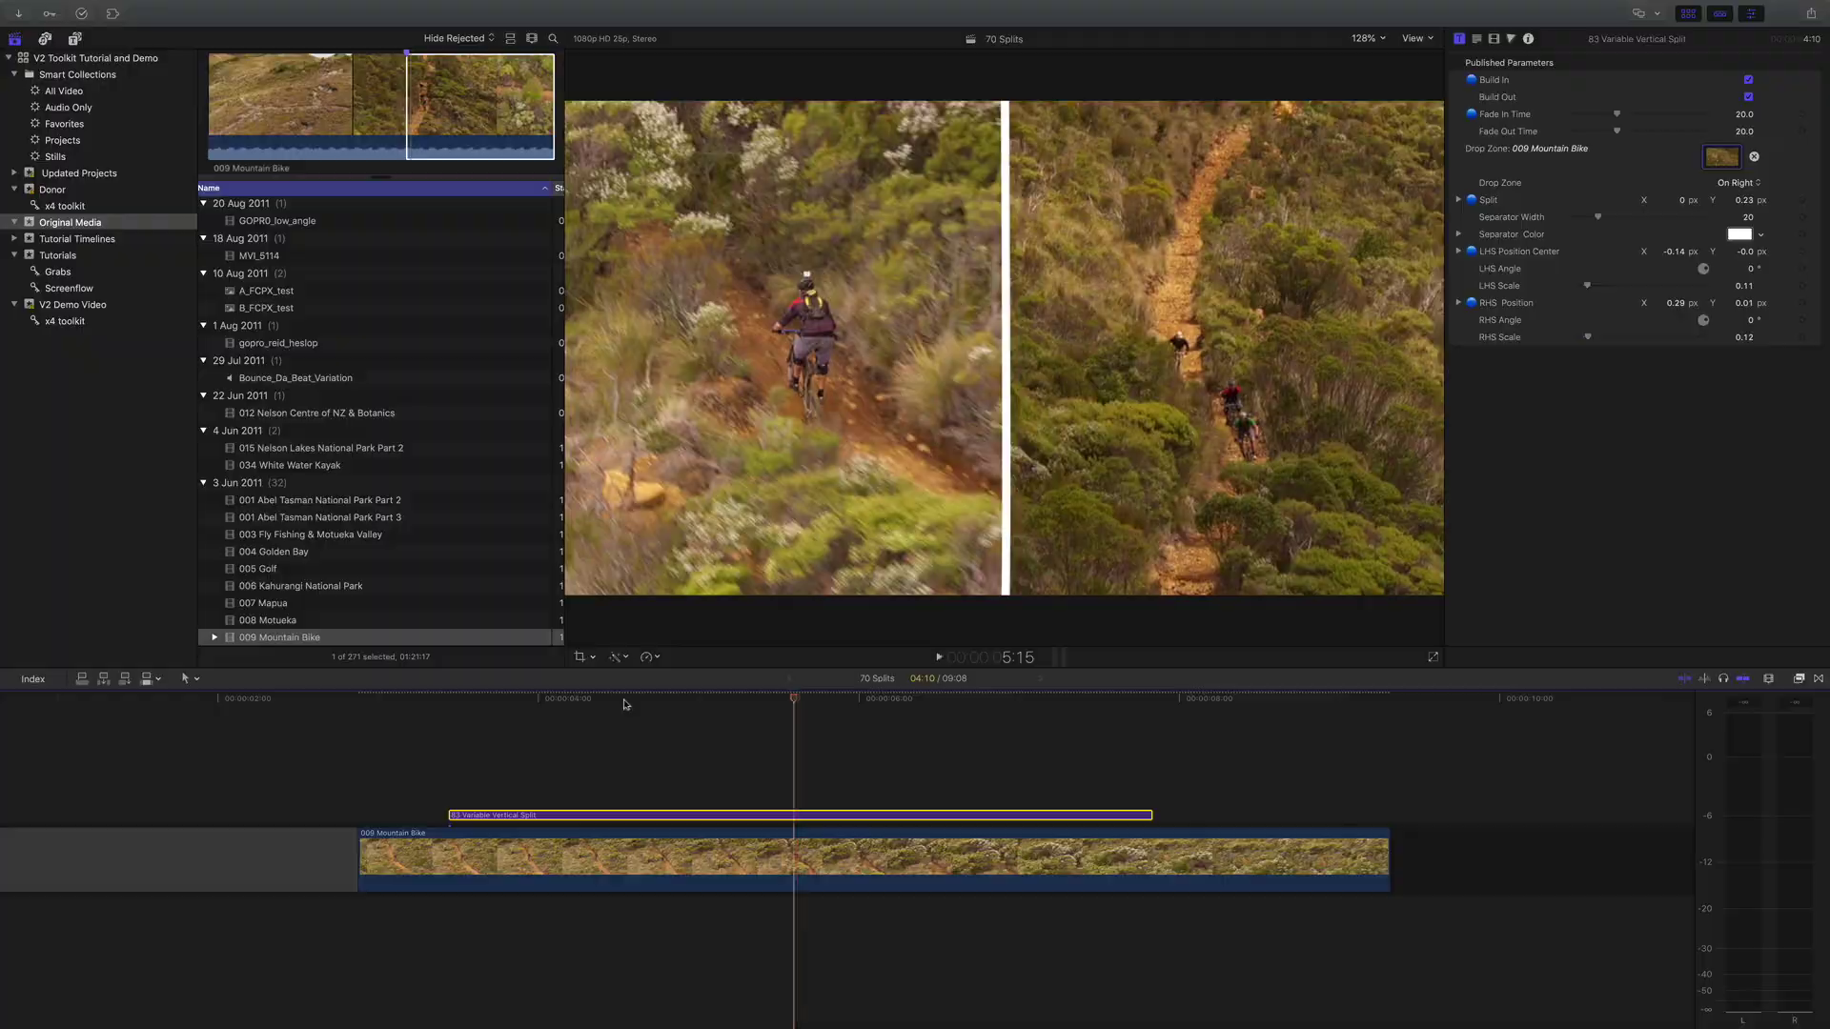
key(space)
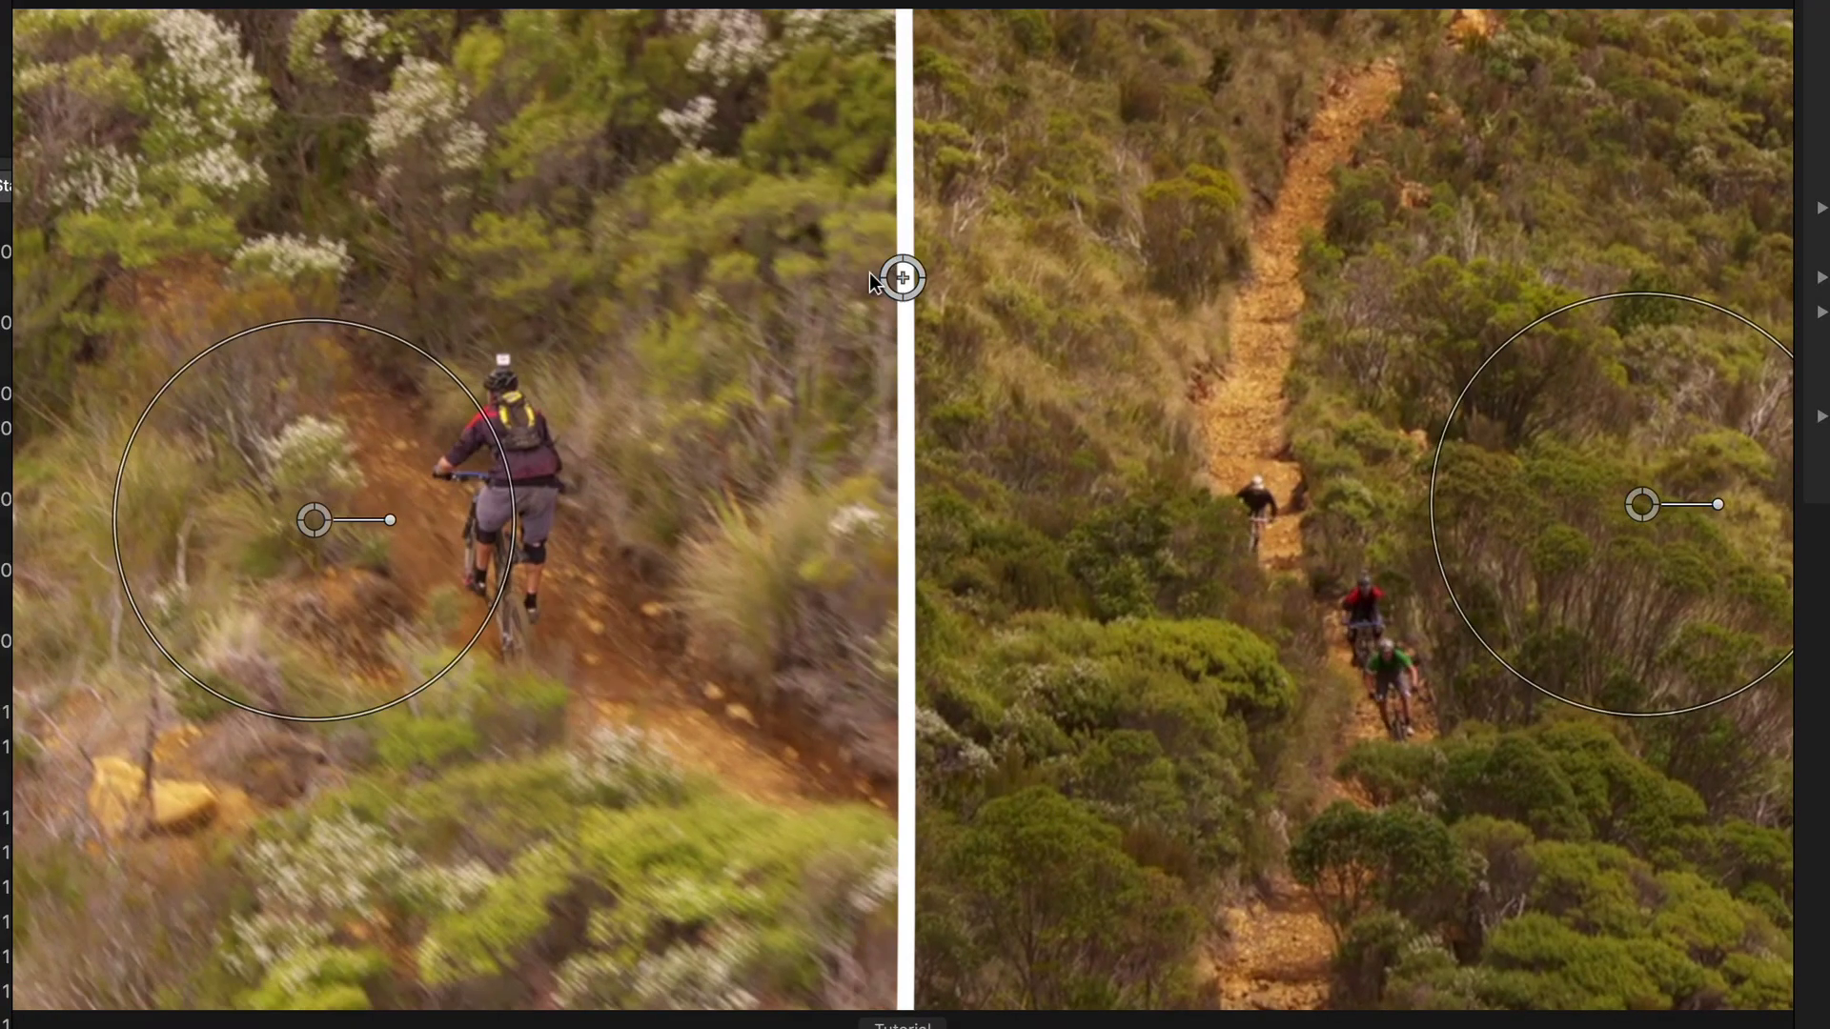
Move the vertical split's divider to X -0.04, Y 0.18 and set the Separator Width to 22.
drag(901, 278, 863, 334)
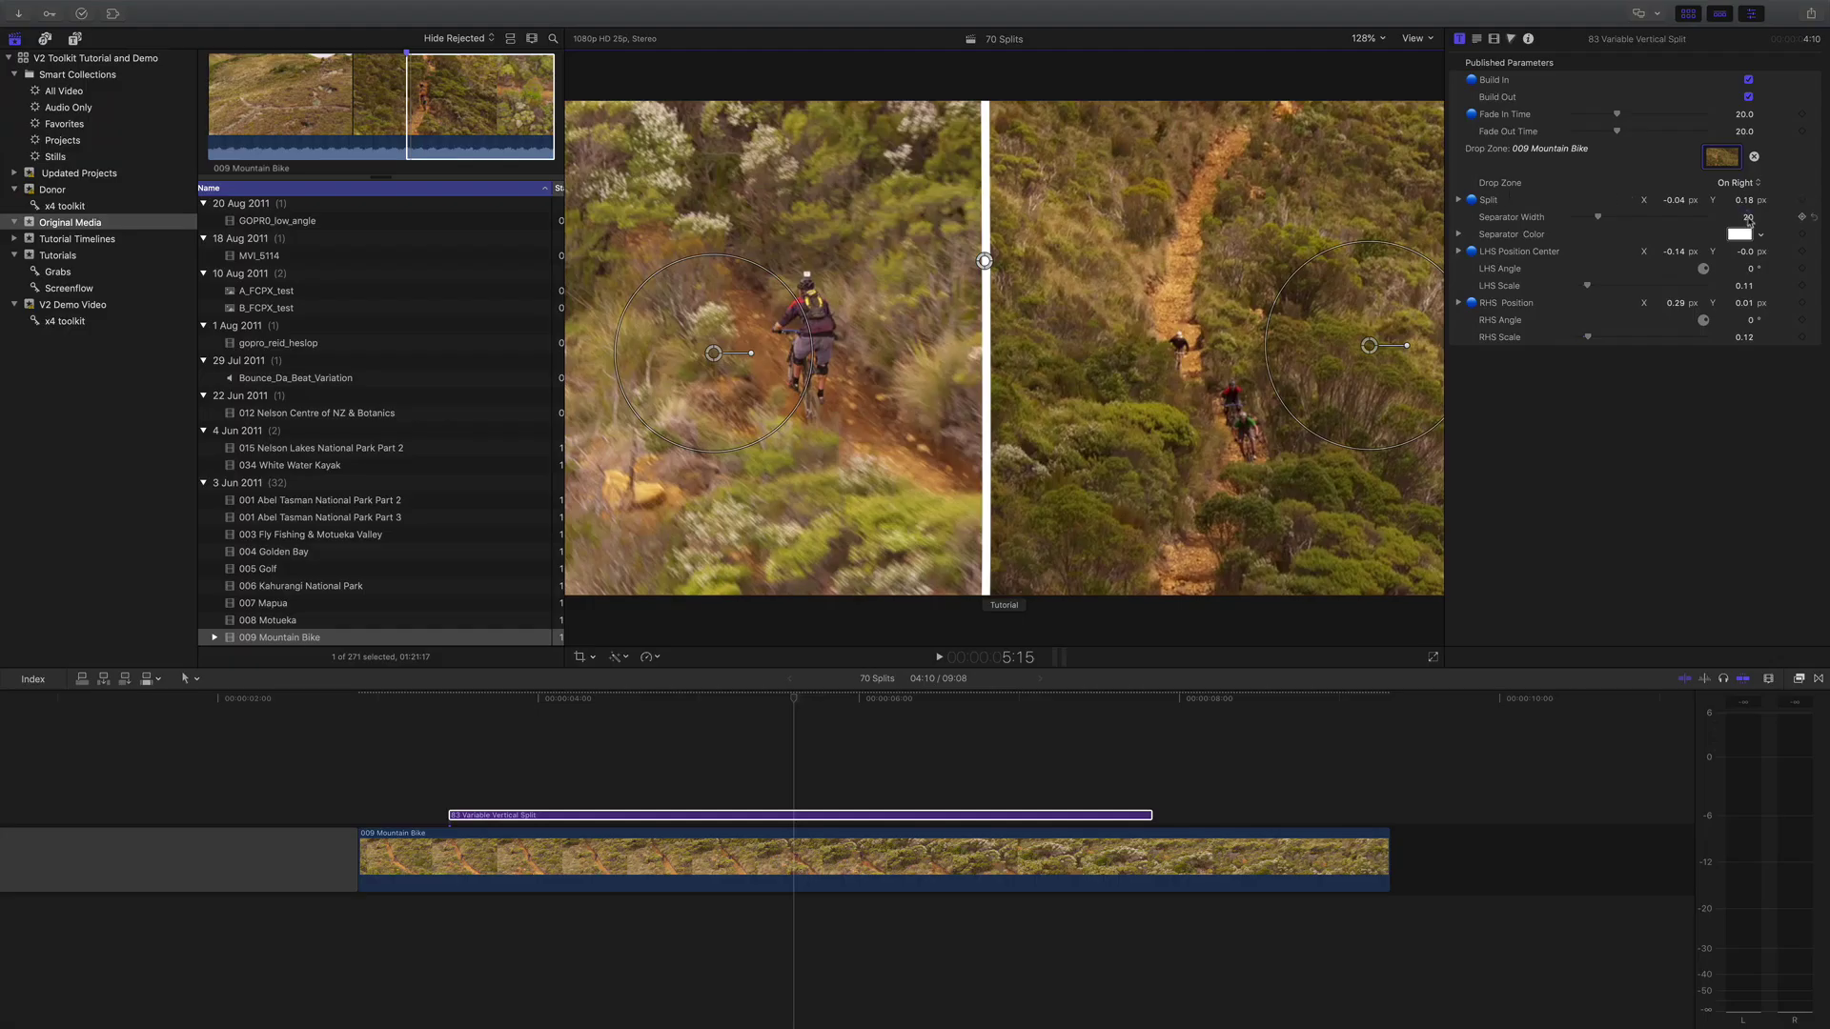
drag(1750, 221, 1779, 241)
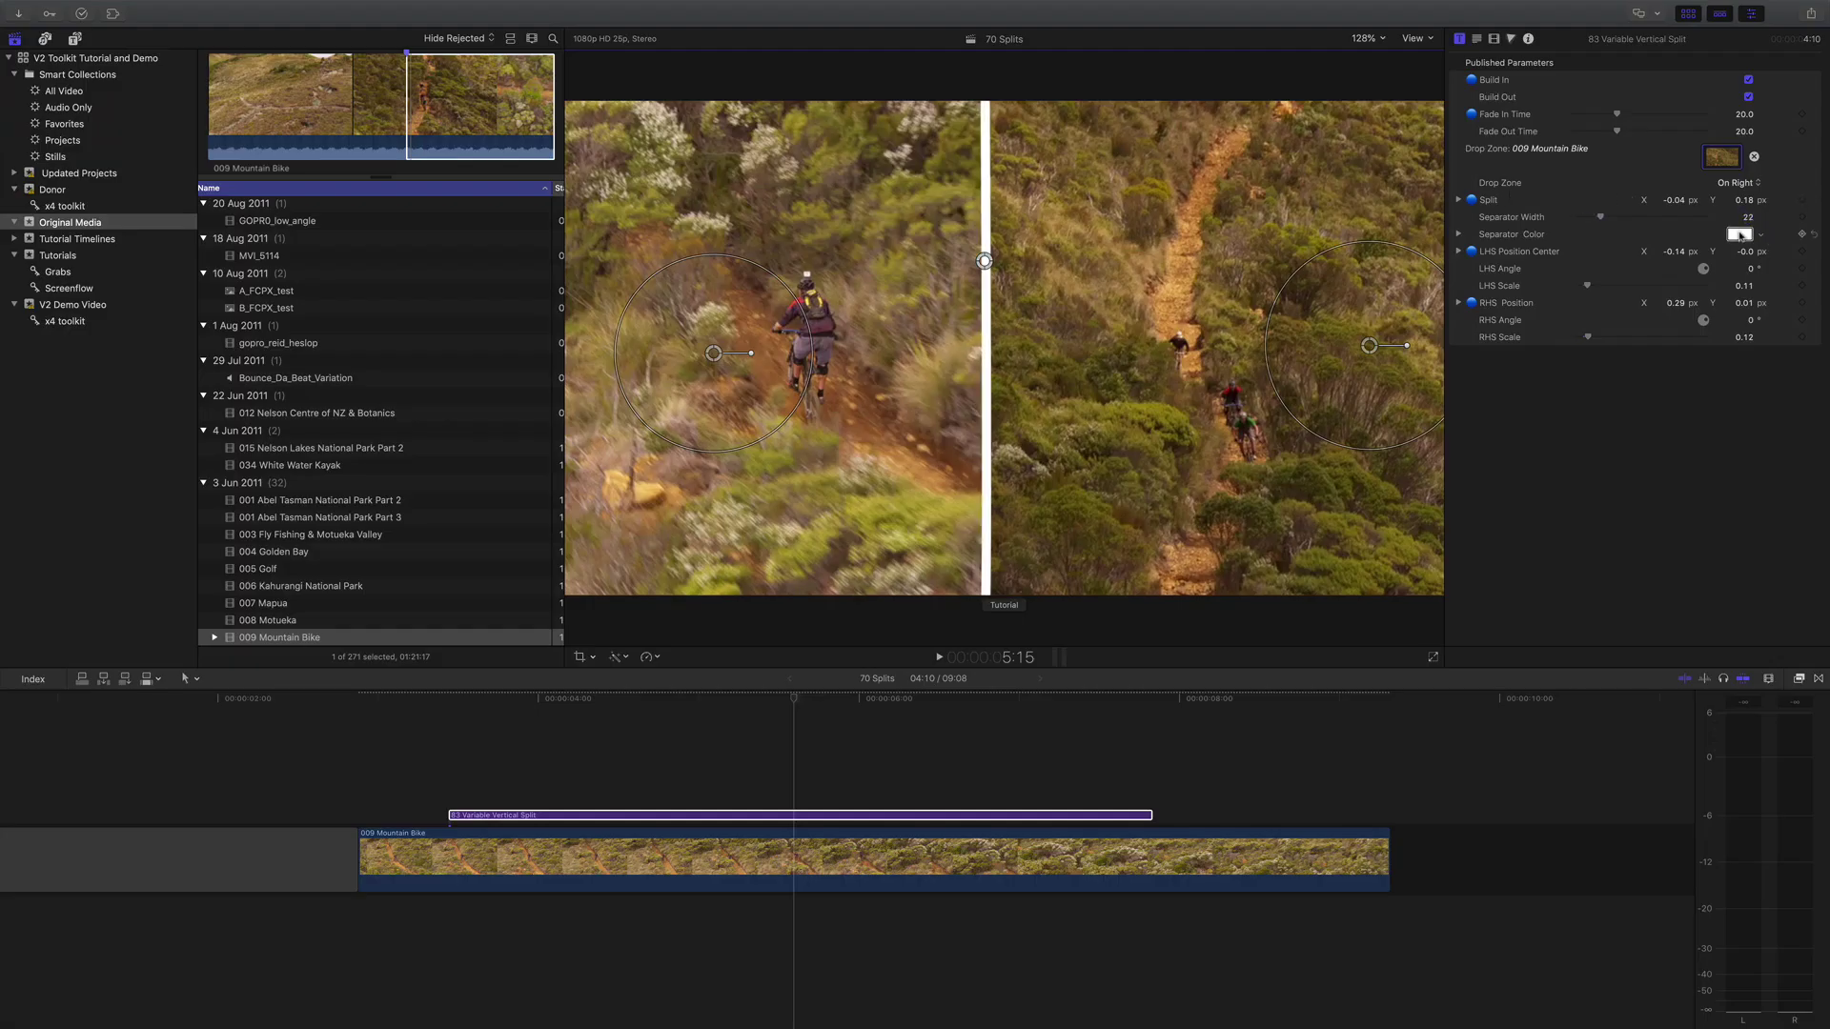
Try Cyan as the vertical split's Separator Color, set it back to White and close the color picker.
click(1740, 234)
click(1175, 396)
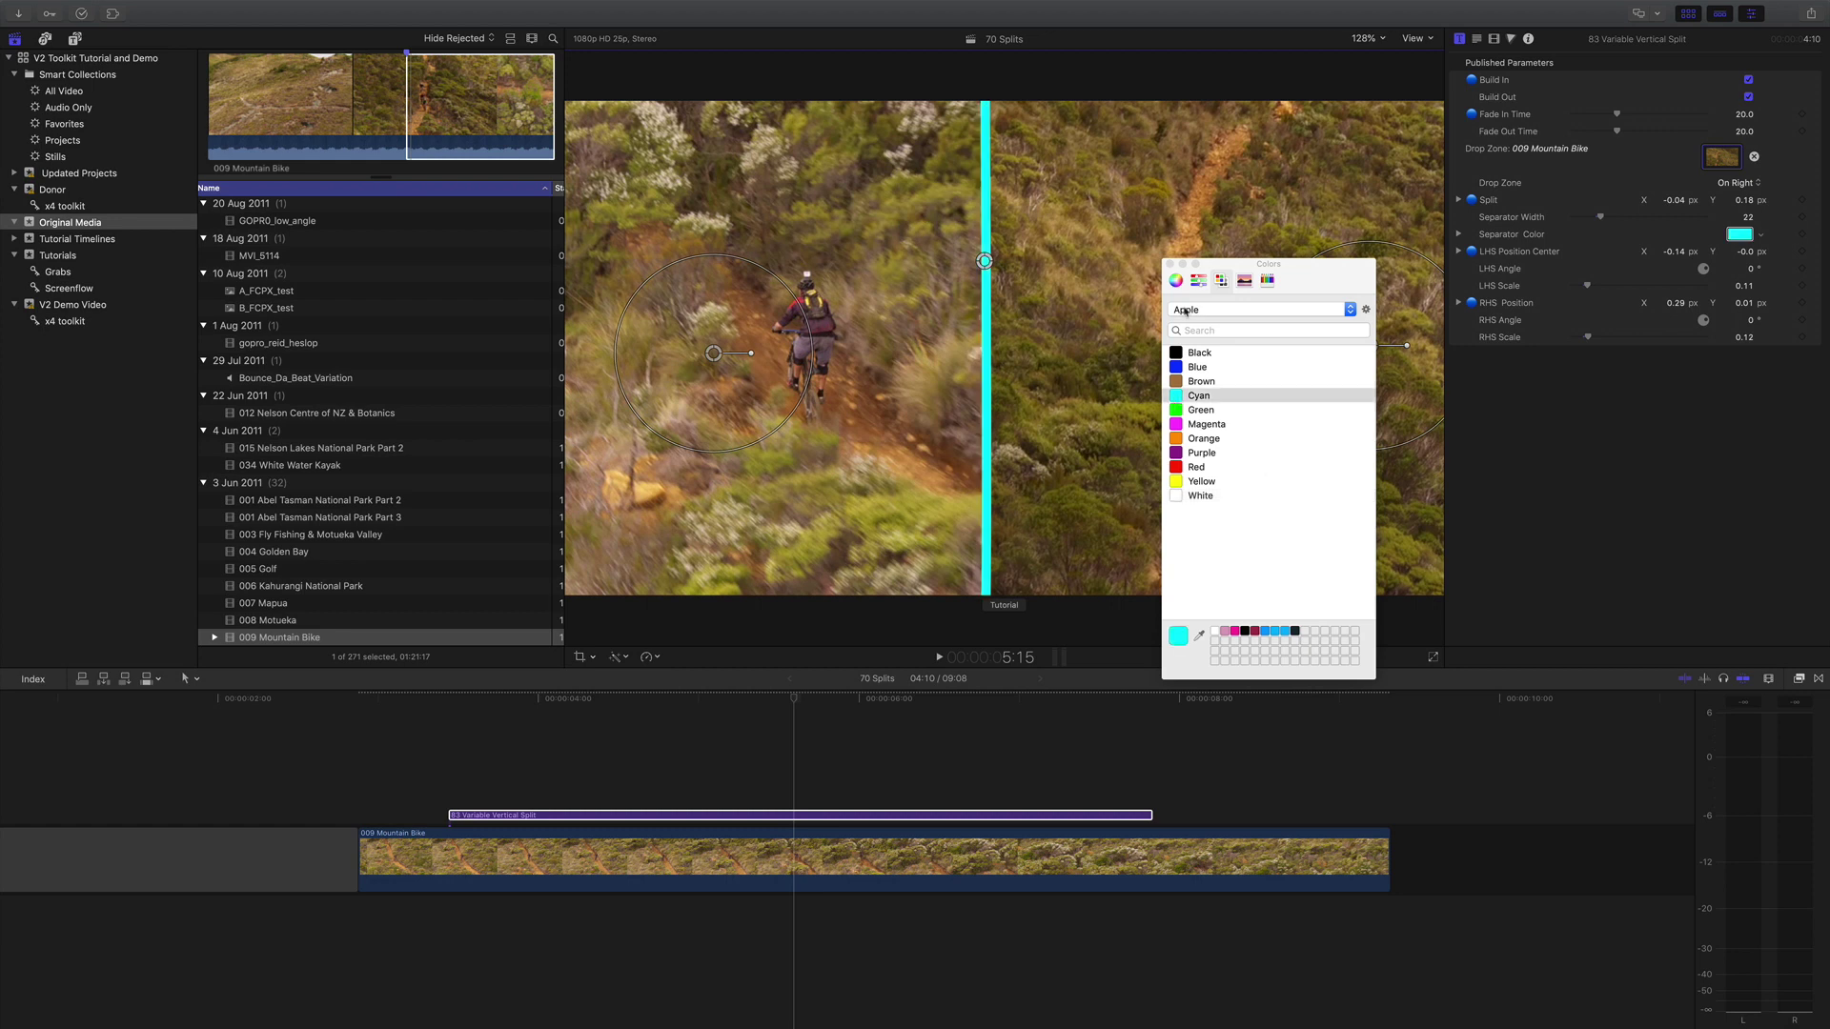
click(1175, 497)
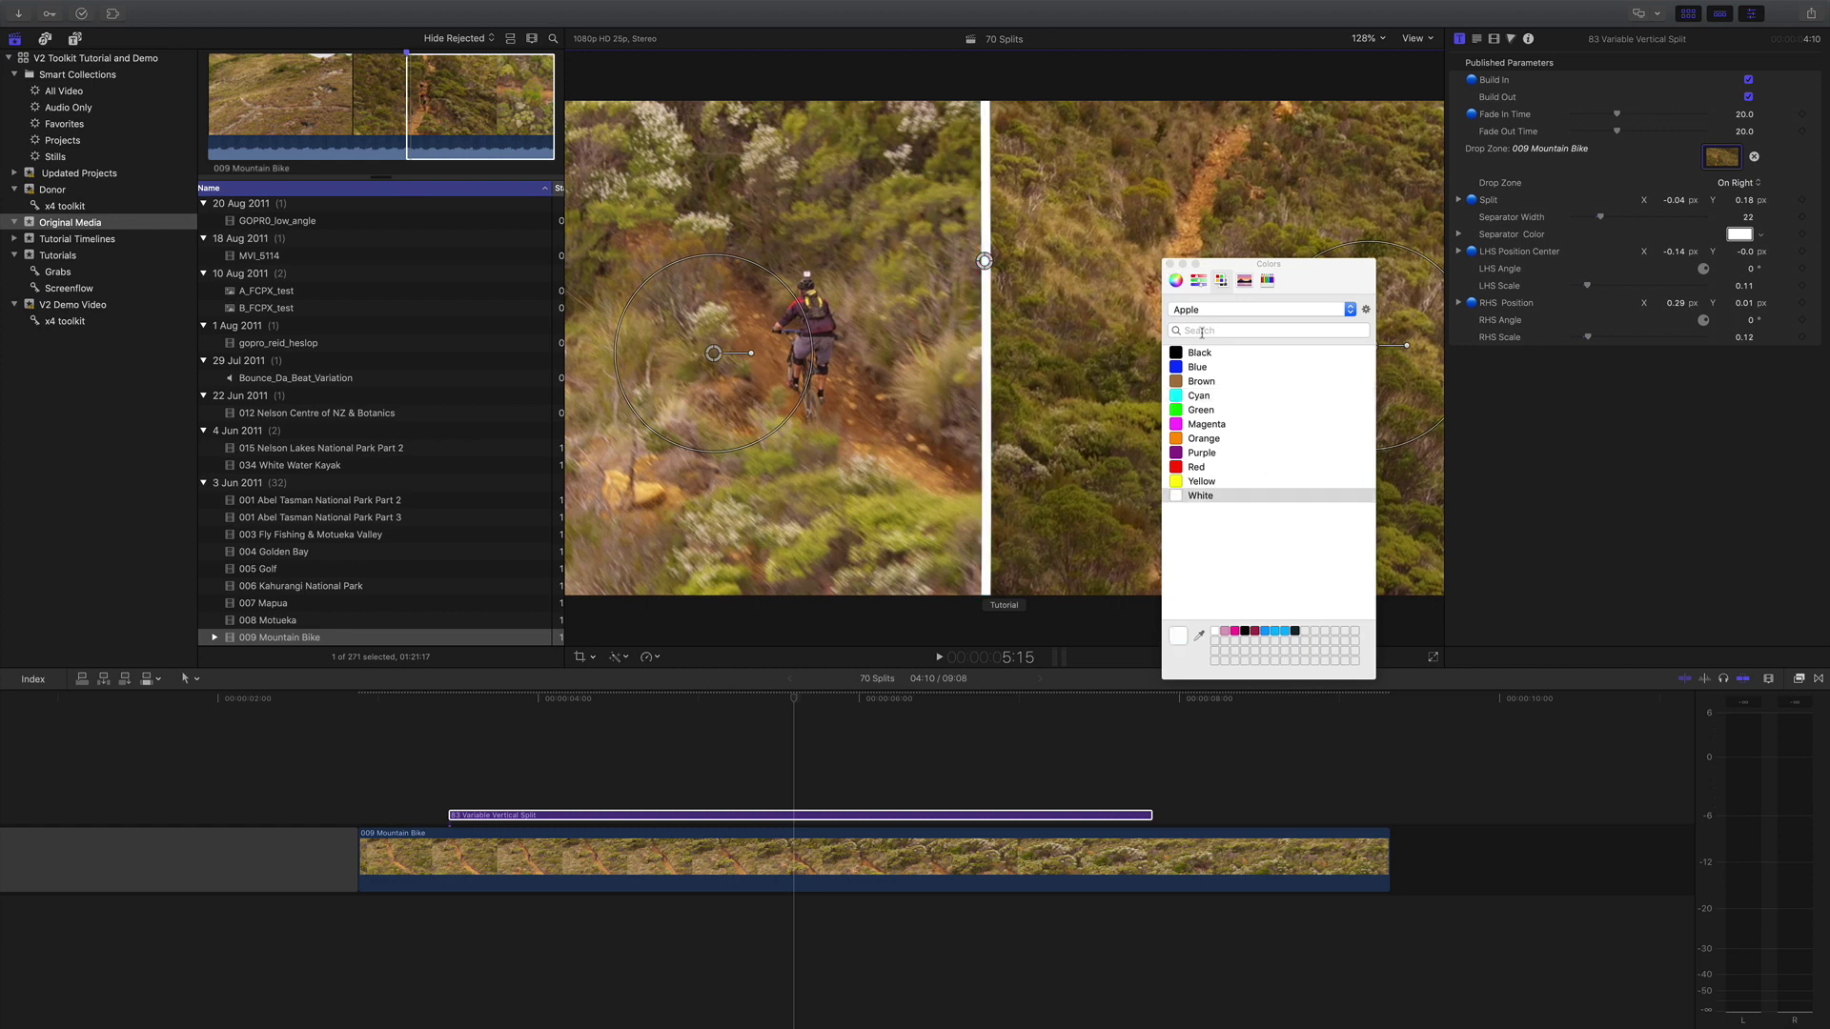
click(1170, 265)
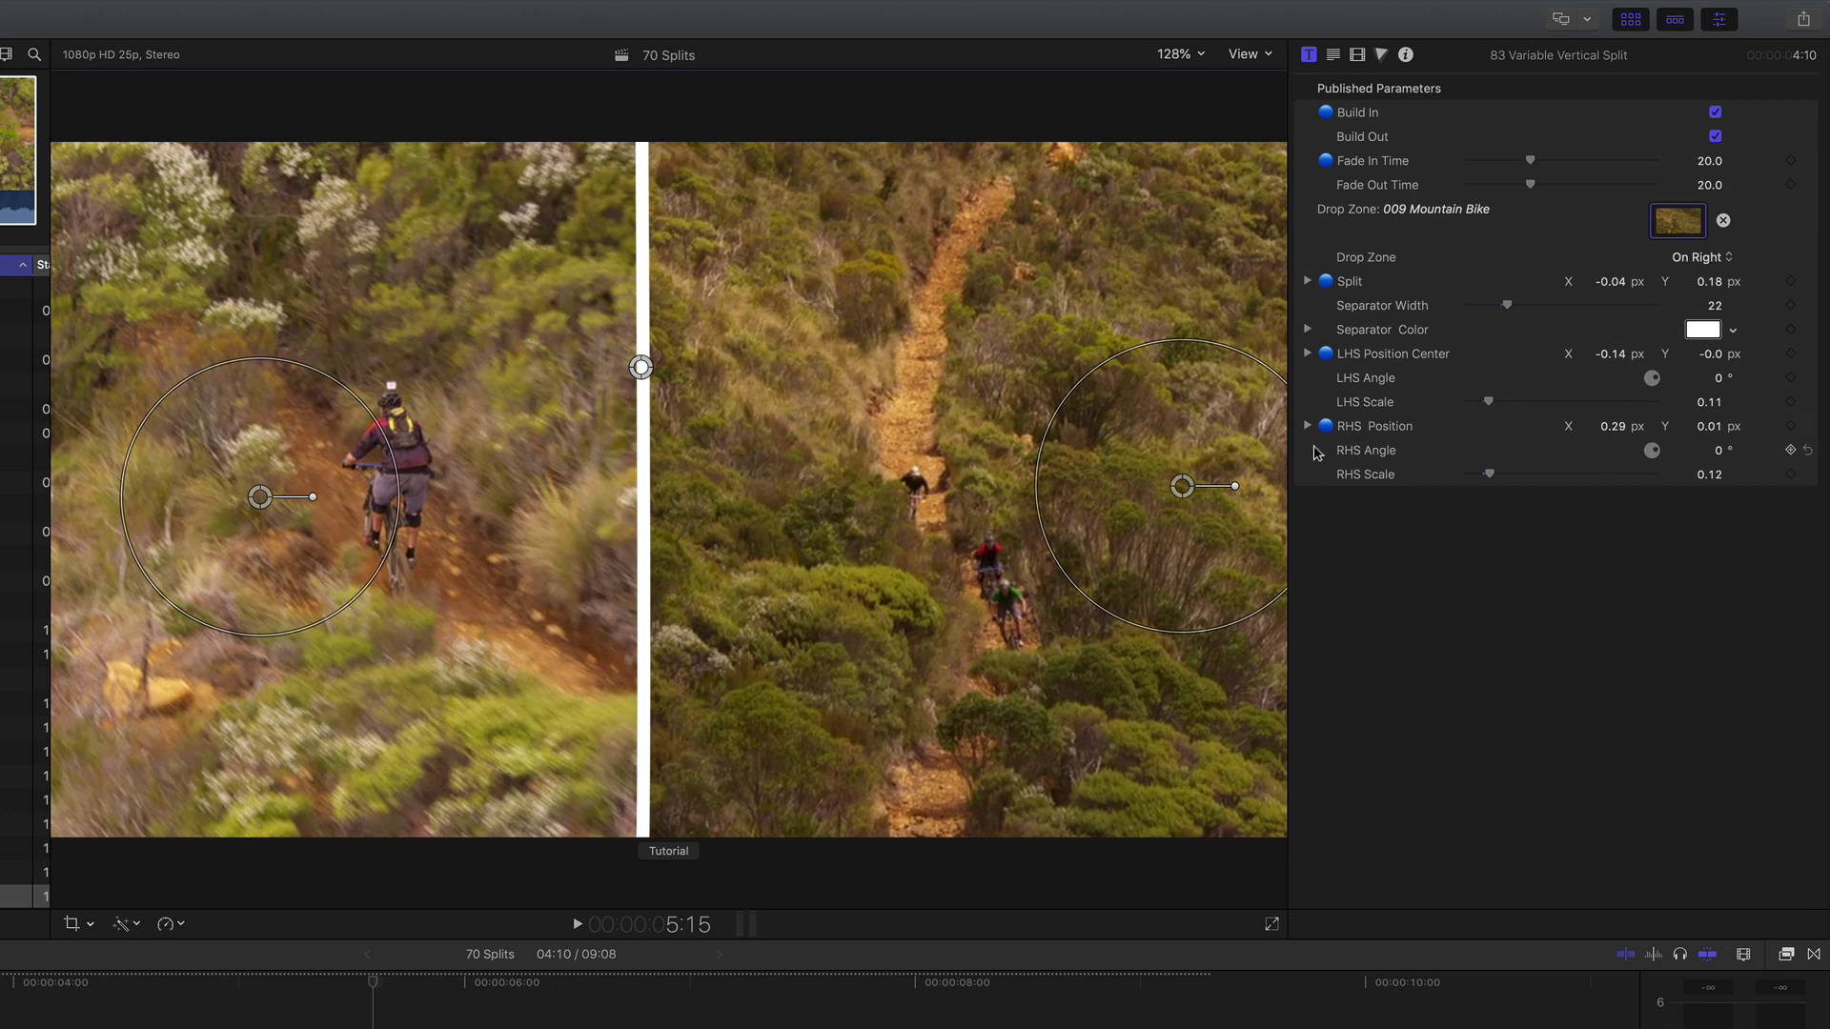
Shift the RHS image to X 0.3, Y 0.02 and play the vertical split.
mouse_move(1184, 488)
mouse_down()
mouse_move(1171, 476)
mouse_move(1187, 436)
mouse_move(1149, 488)
mouse_move(1203, 508)
mouse_move(1187, 472)
mouse_up()
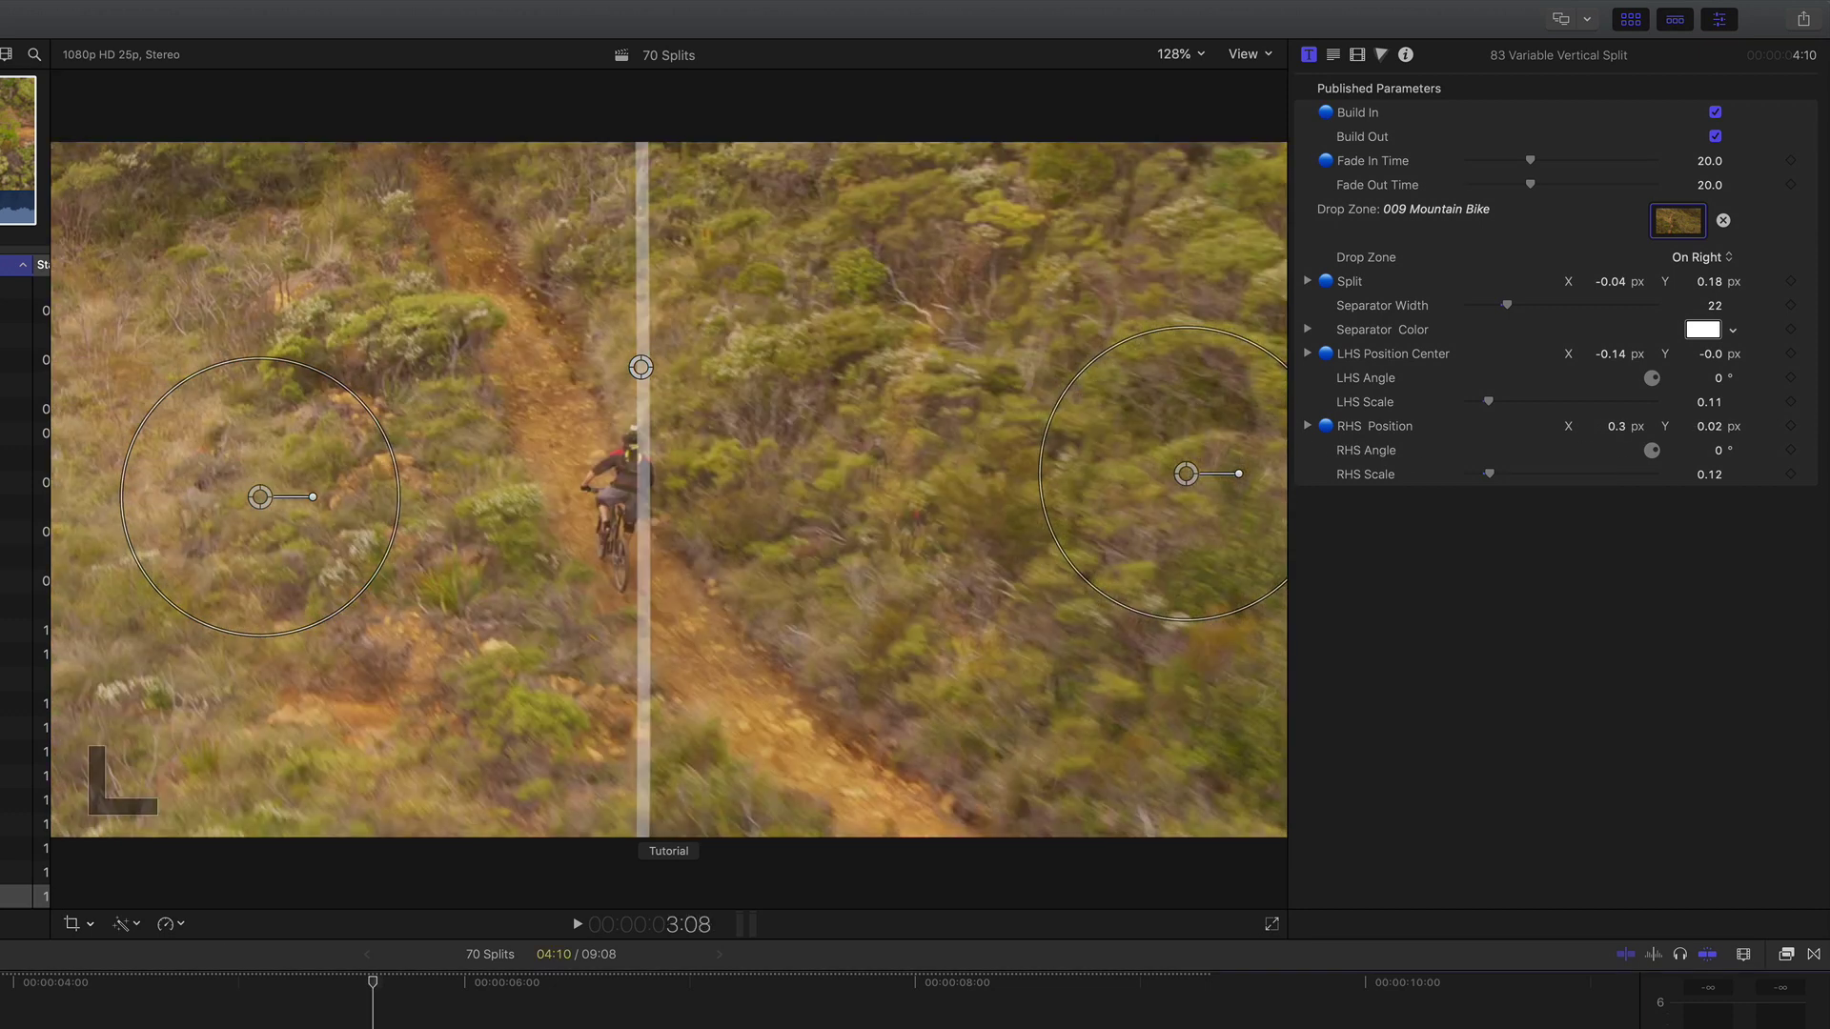
key(space)
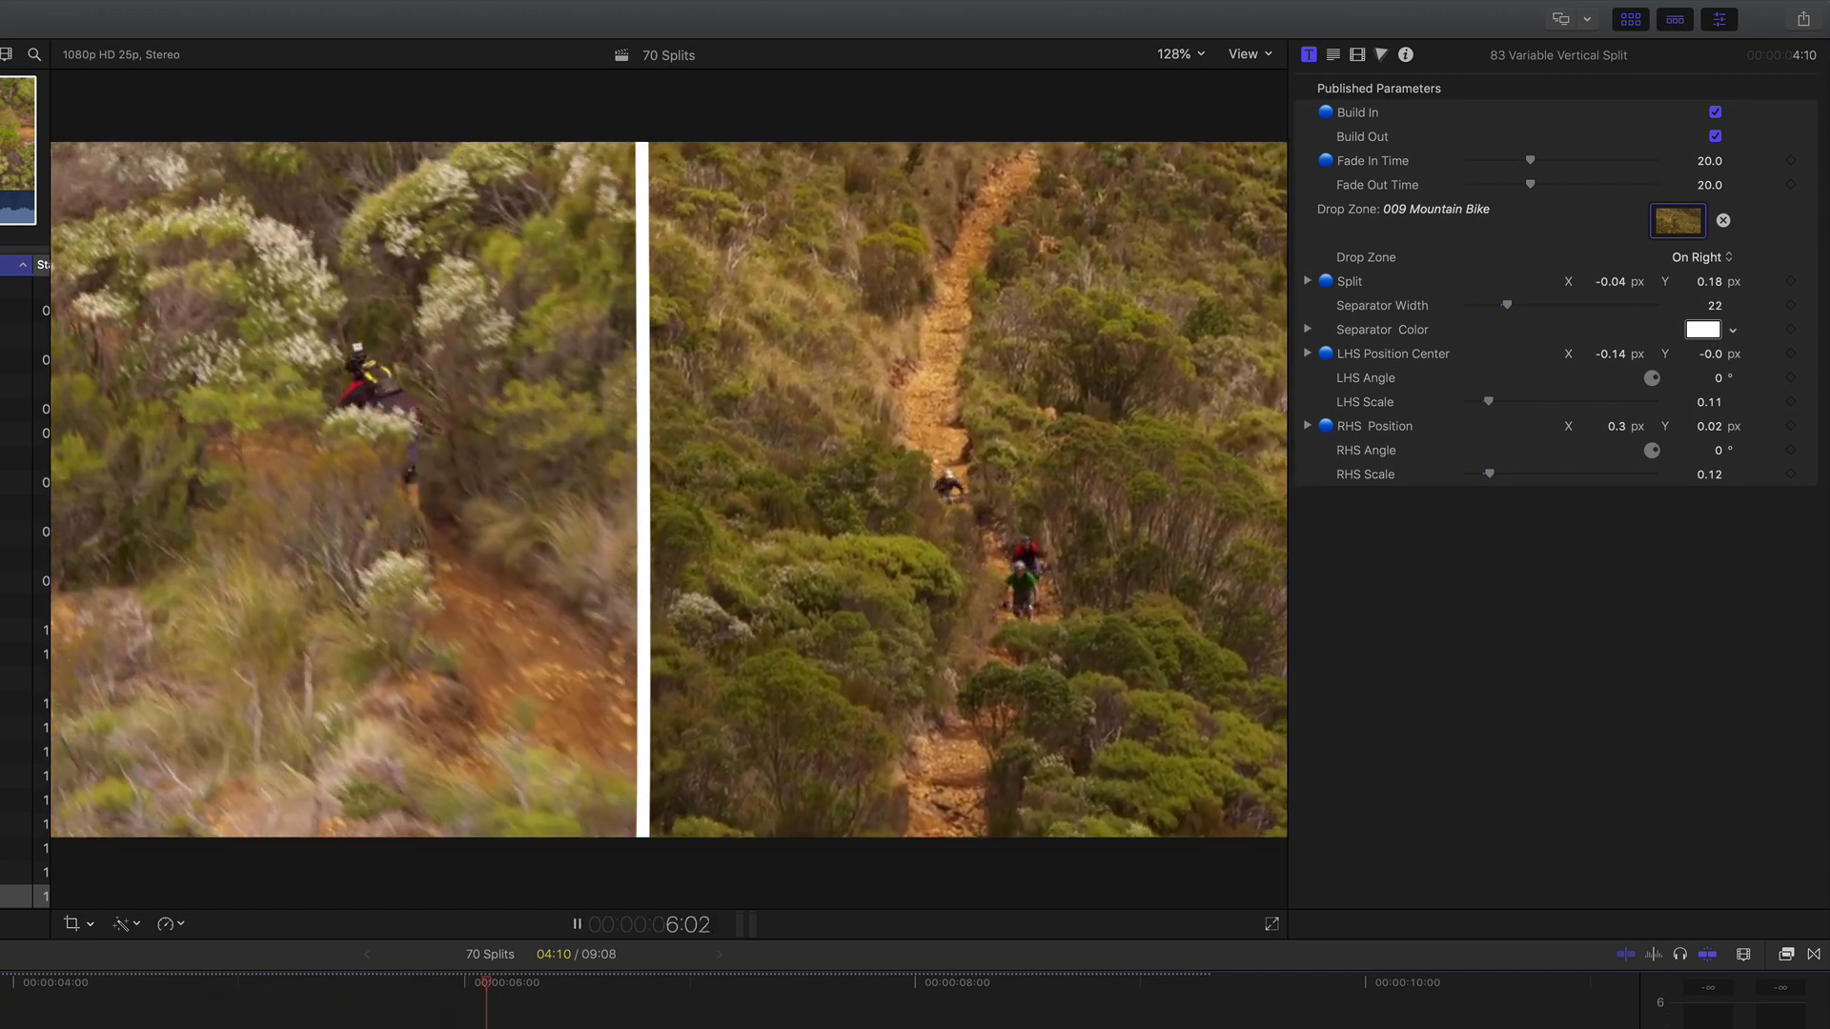
key(space)
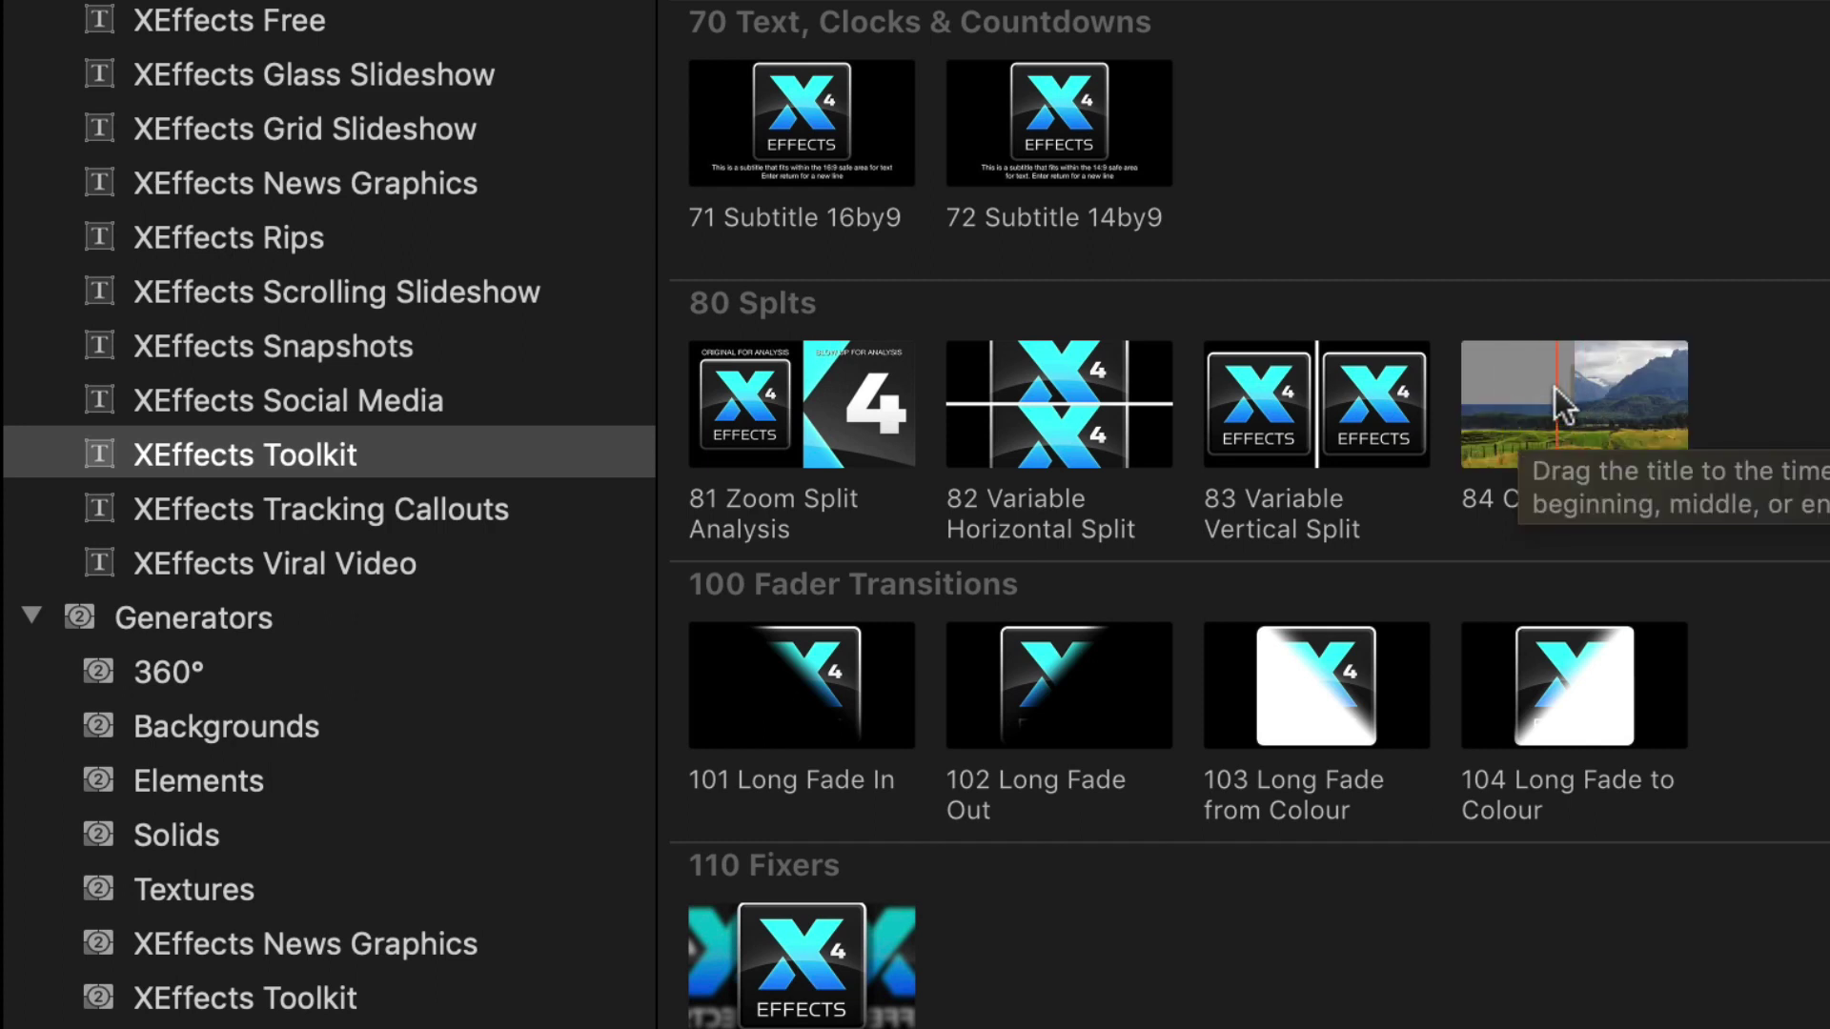
Add the 84 Compare Split title above the 009 Mountain Bike clip and scrub to about 4:19.
drag(1553, 390, 453, 817)
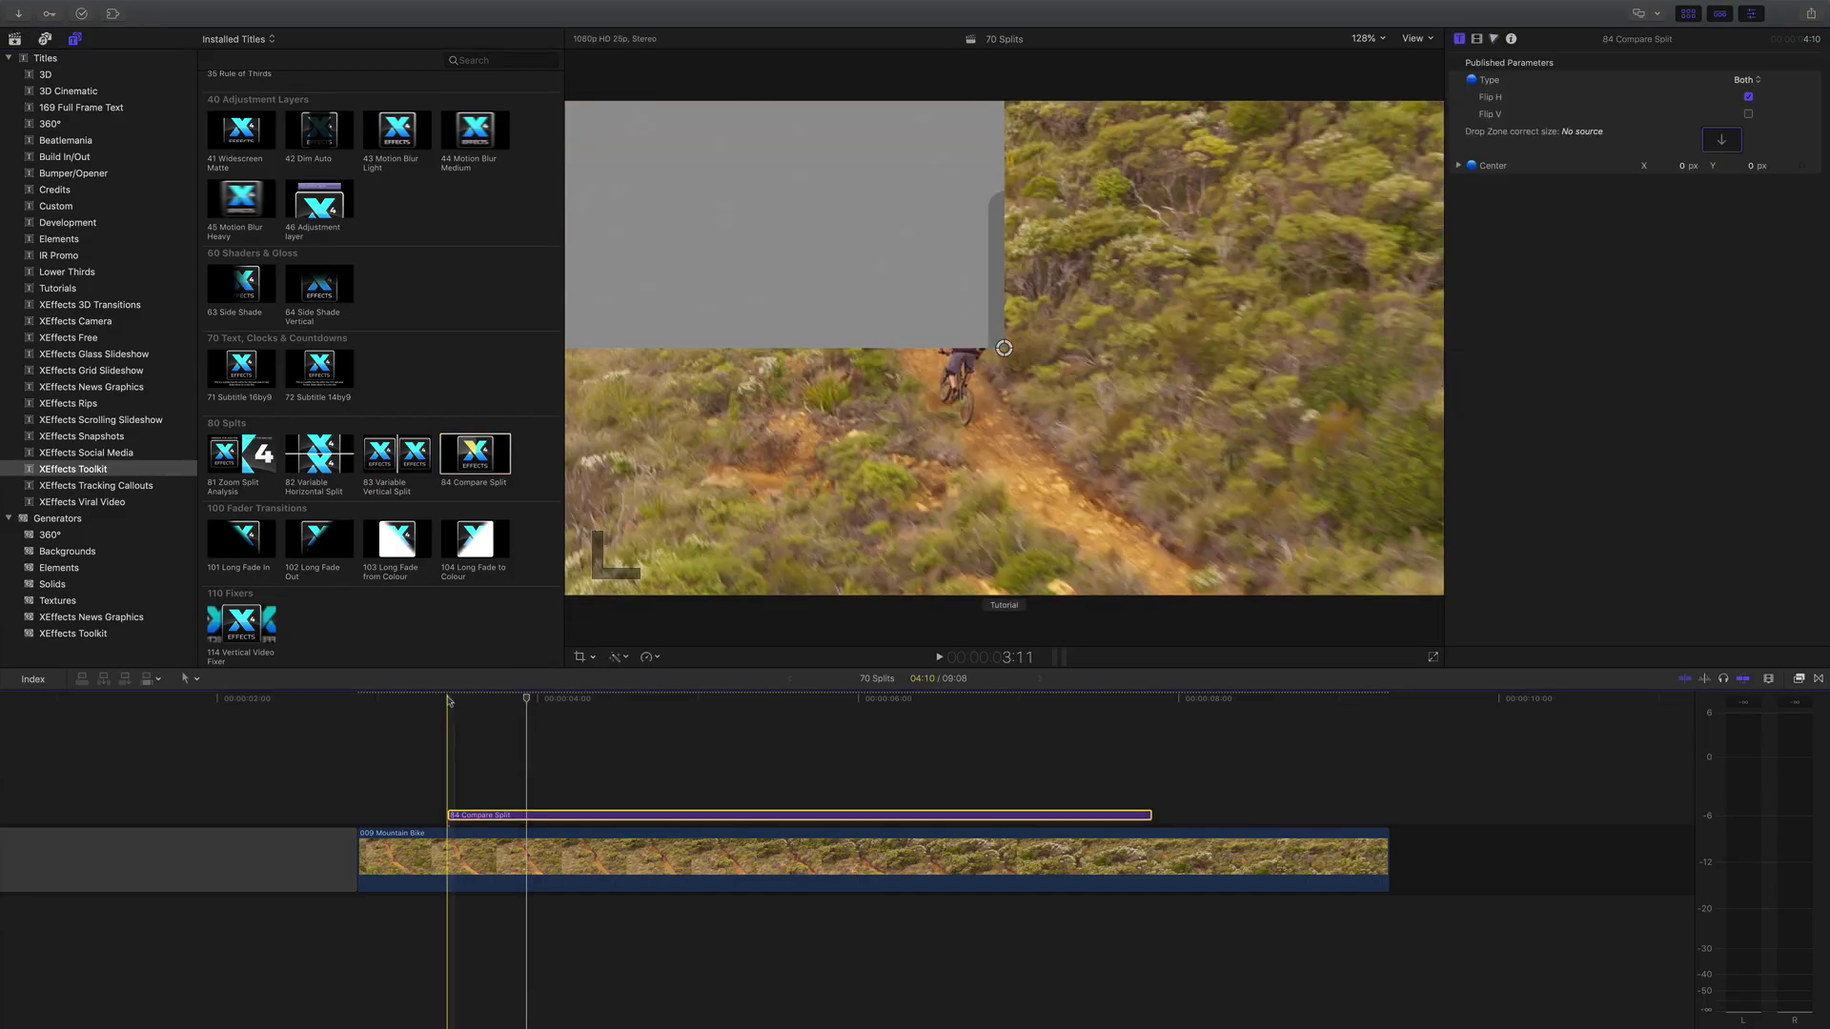
drag(448, 697, 663, 730)
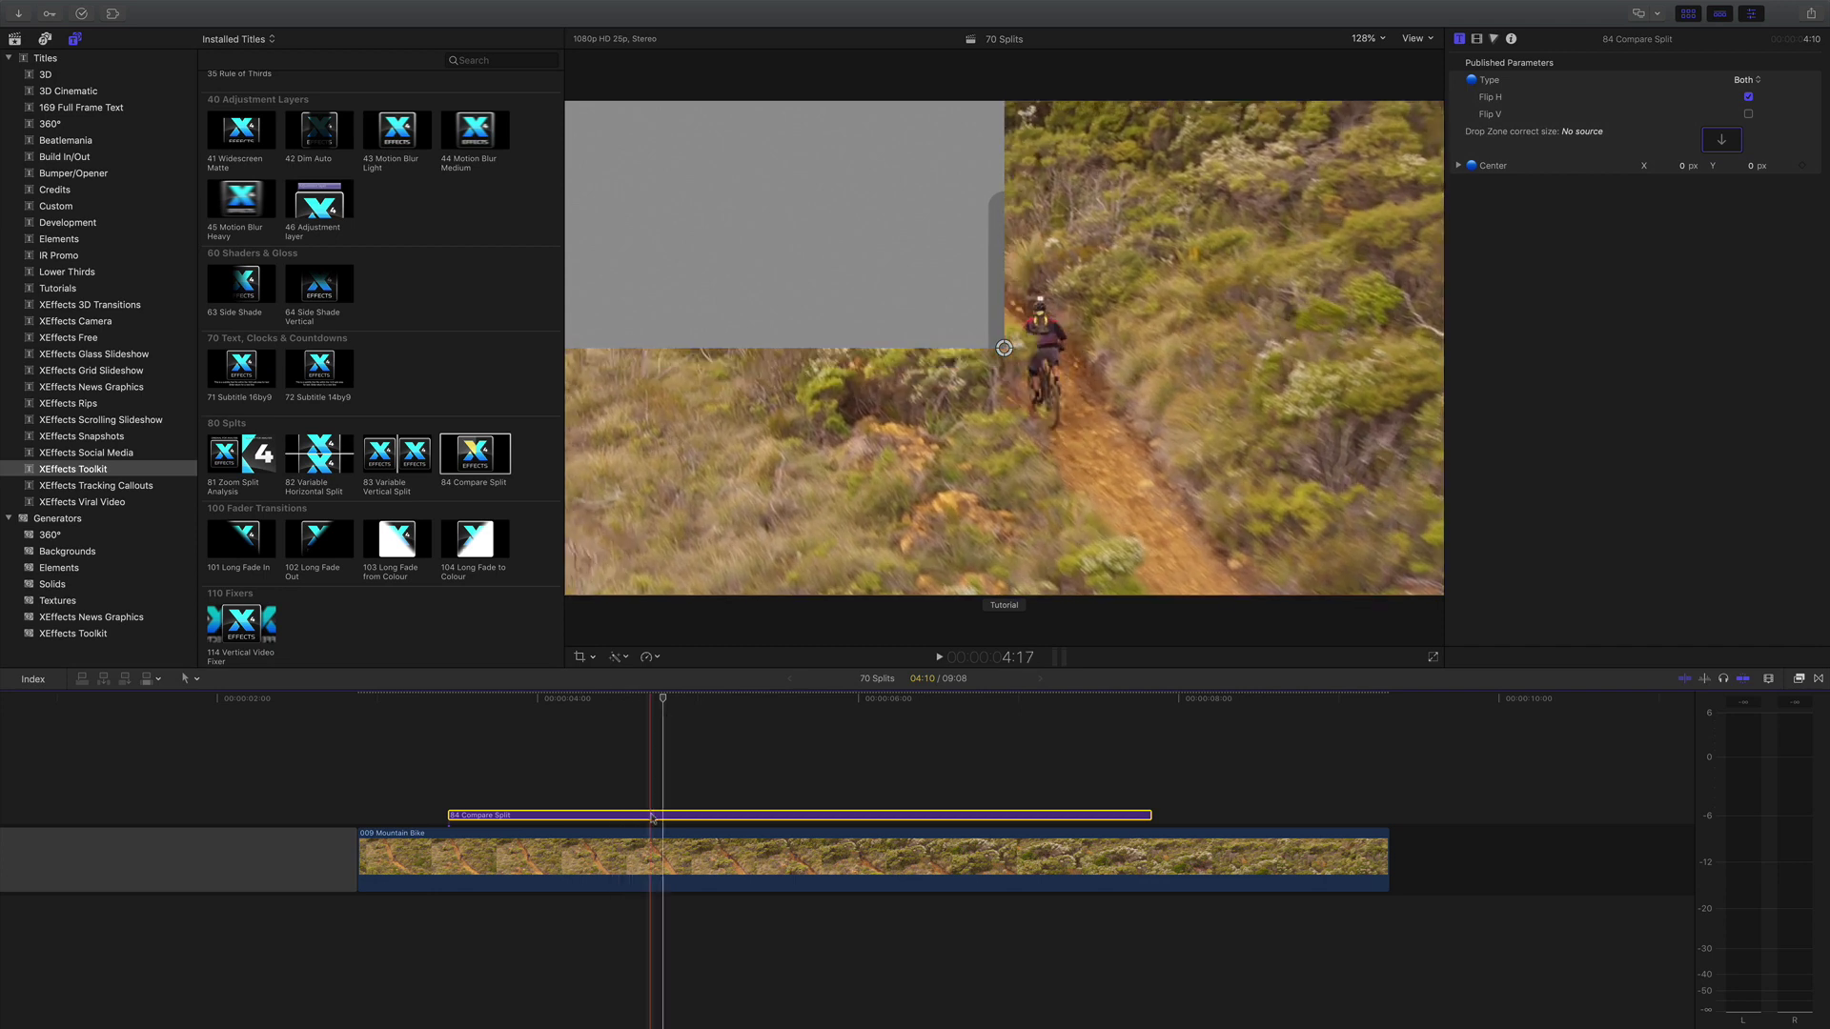
Fill the Compare Split's drop zone with the angler shot from 003 Fly Fishing & Motueka Valley and scrub through the result.
click(1713, 142)
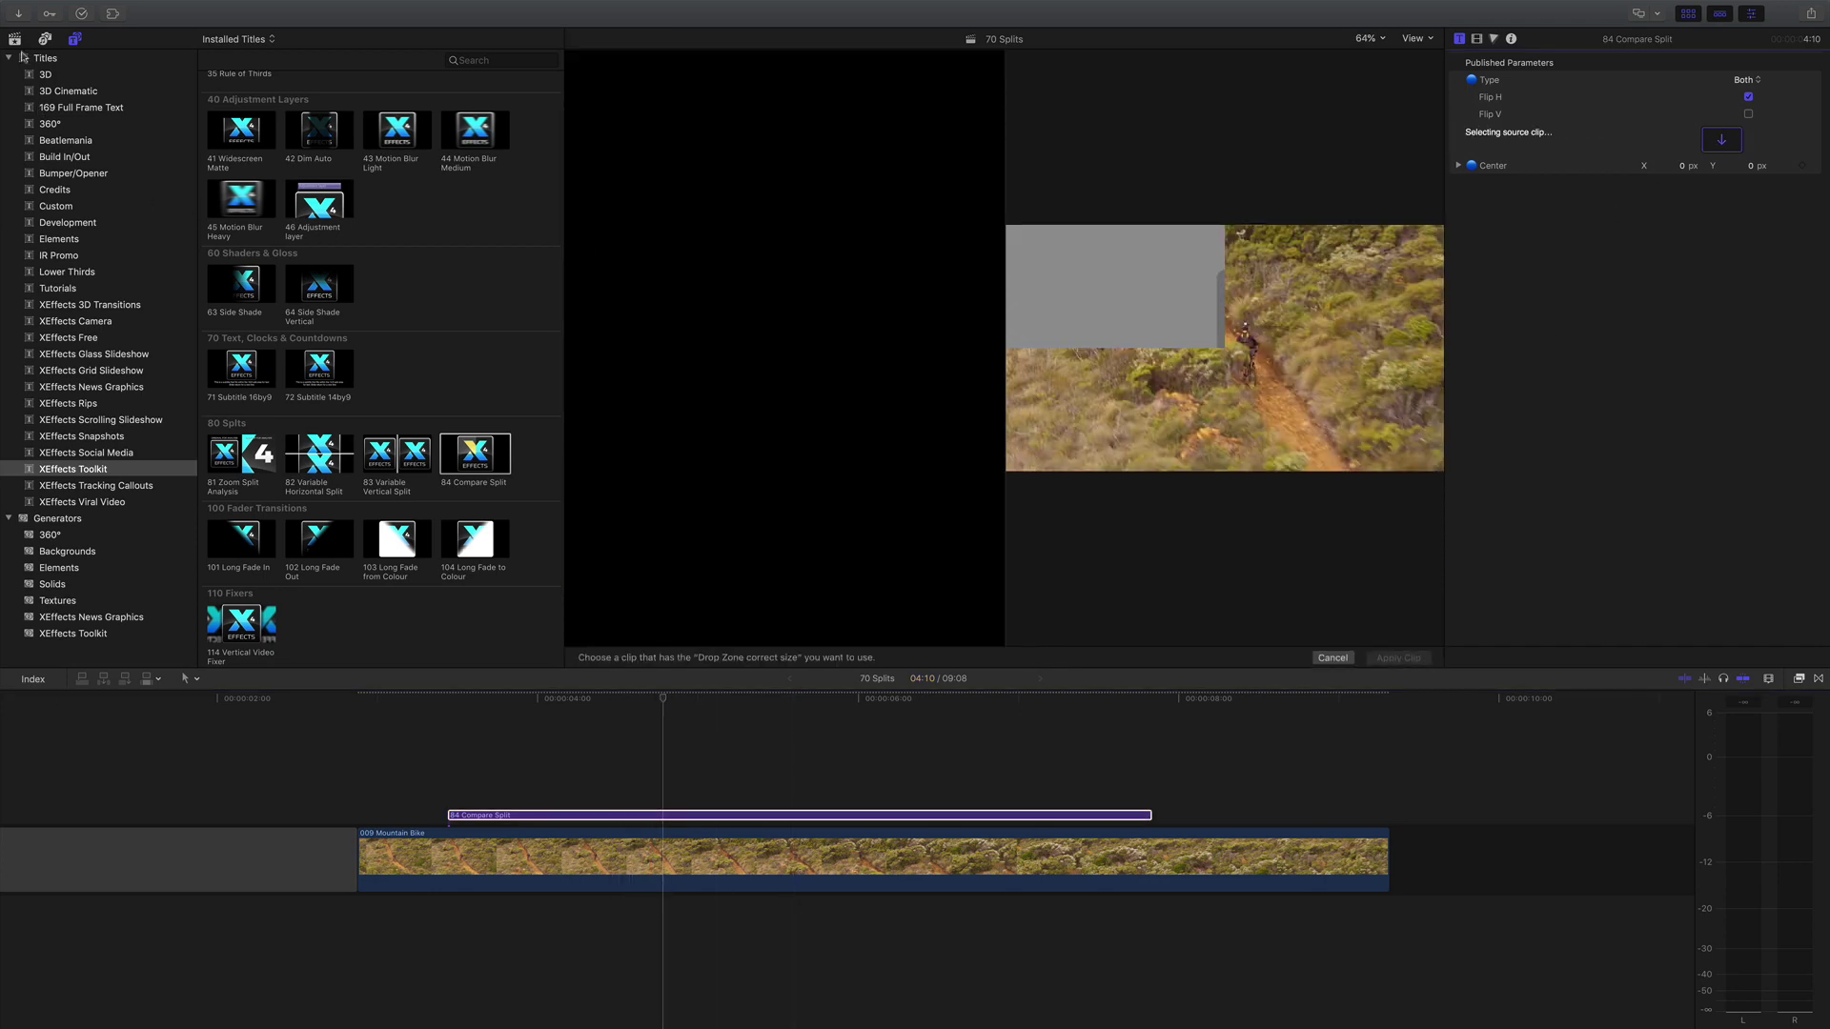
click(14, 39)
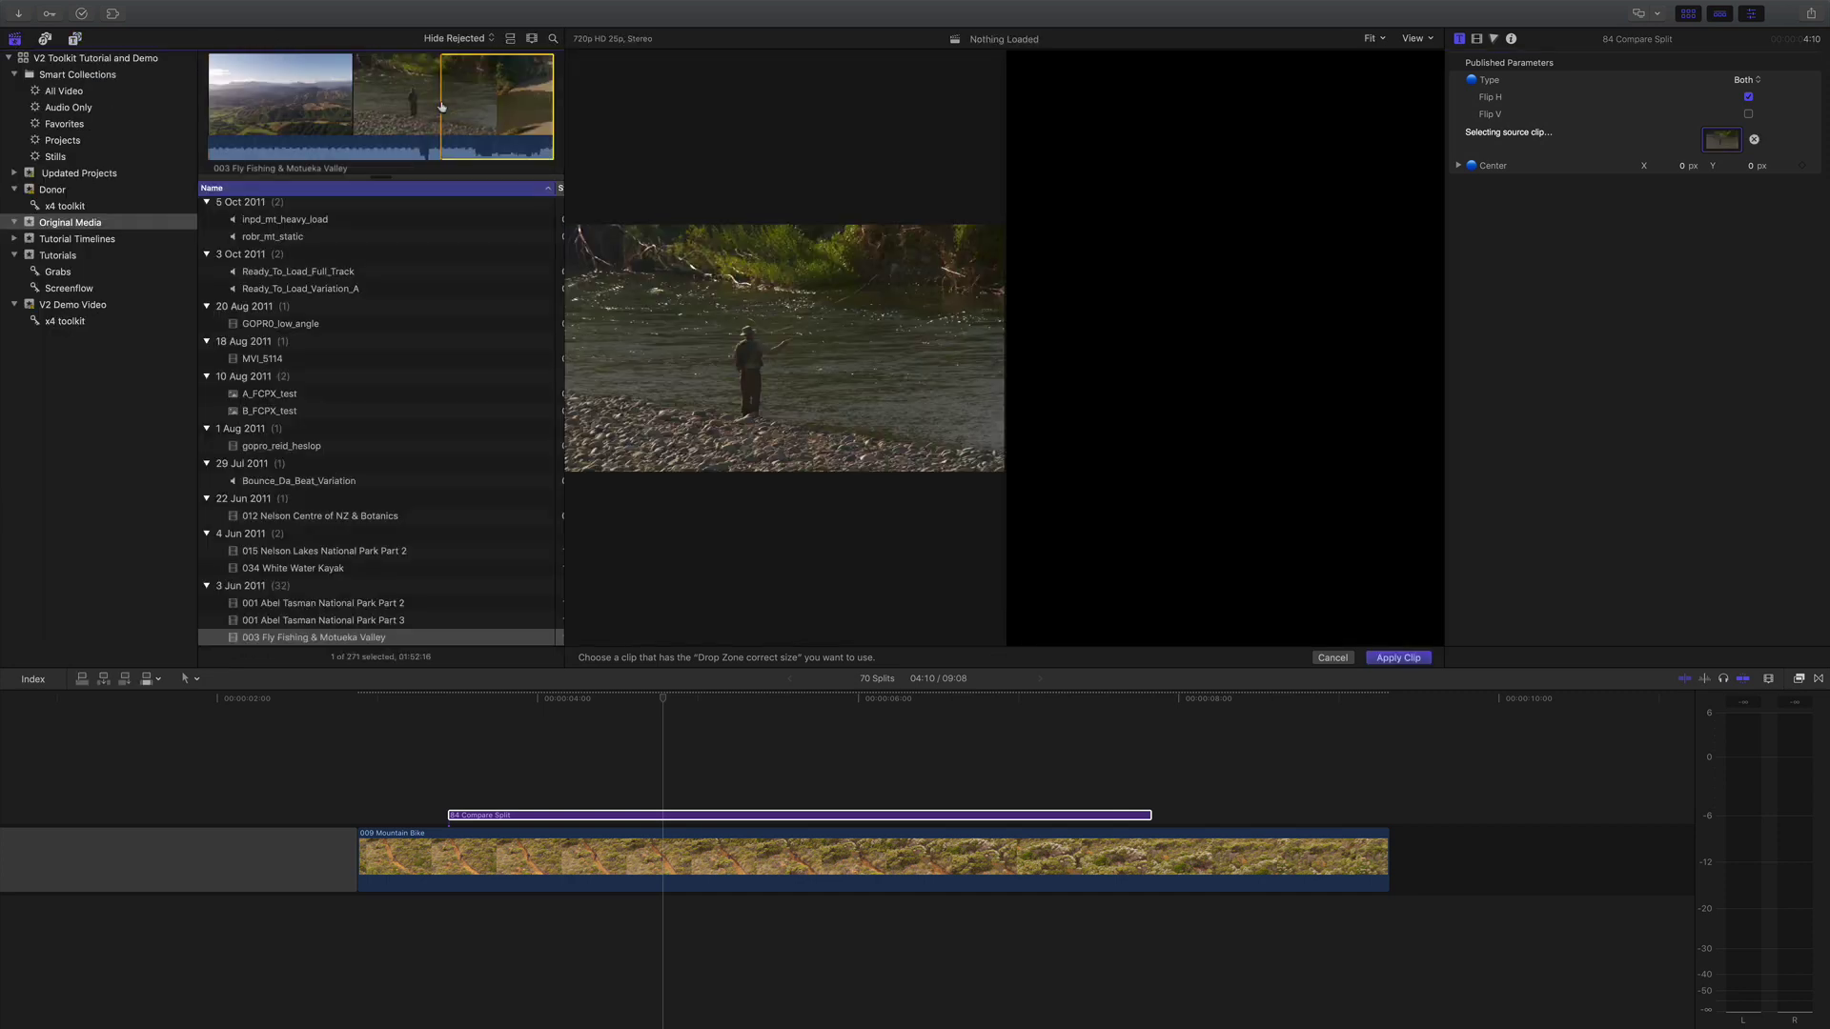
click(1398, 658)
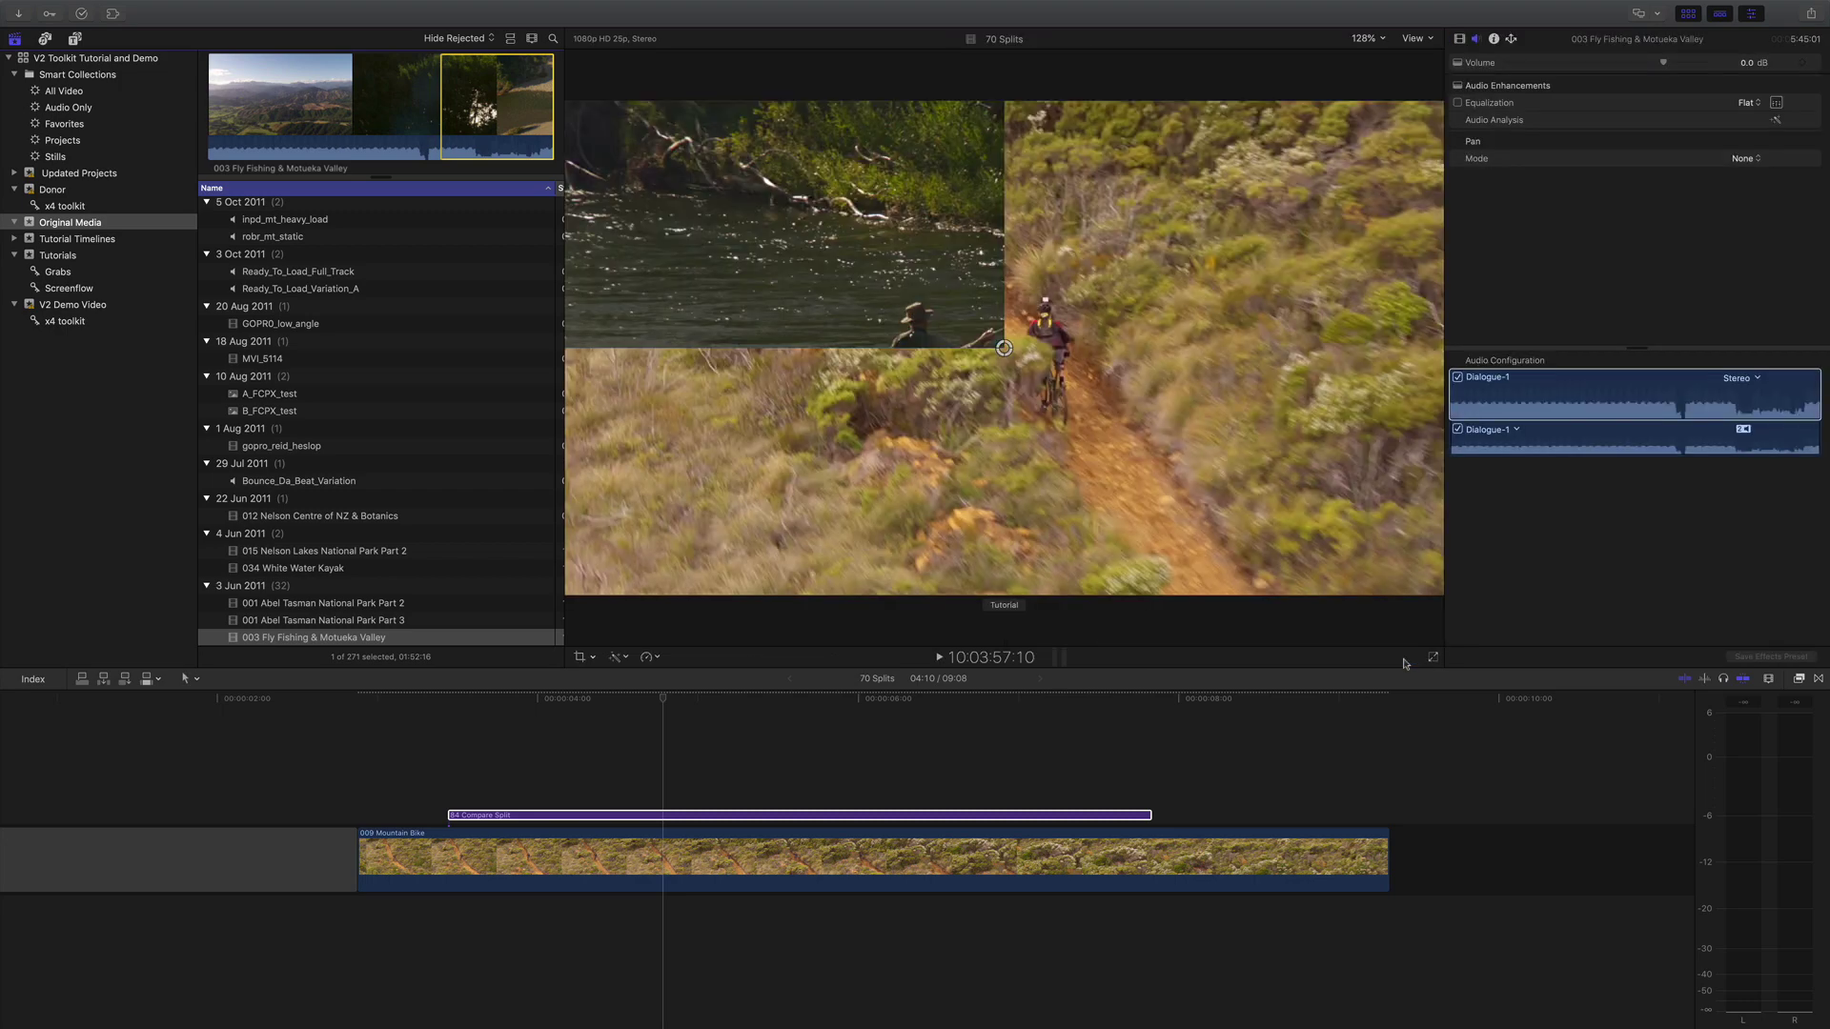
click(507, 716)
drag(485, 718, 629, 720)
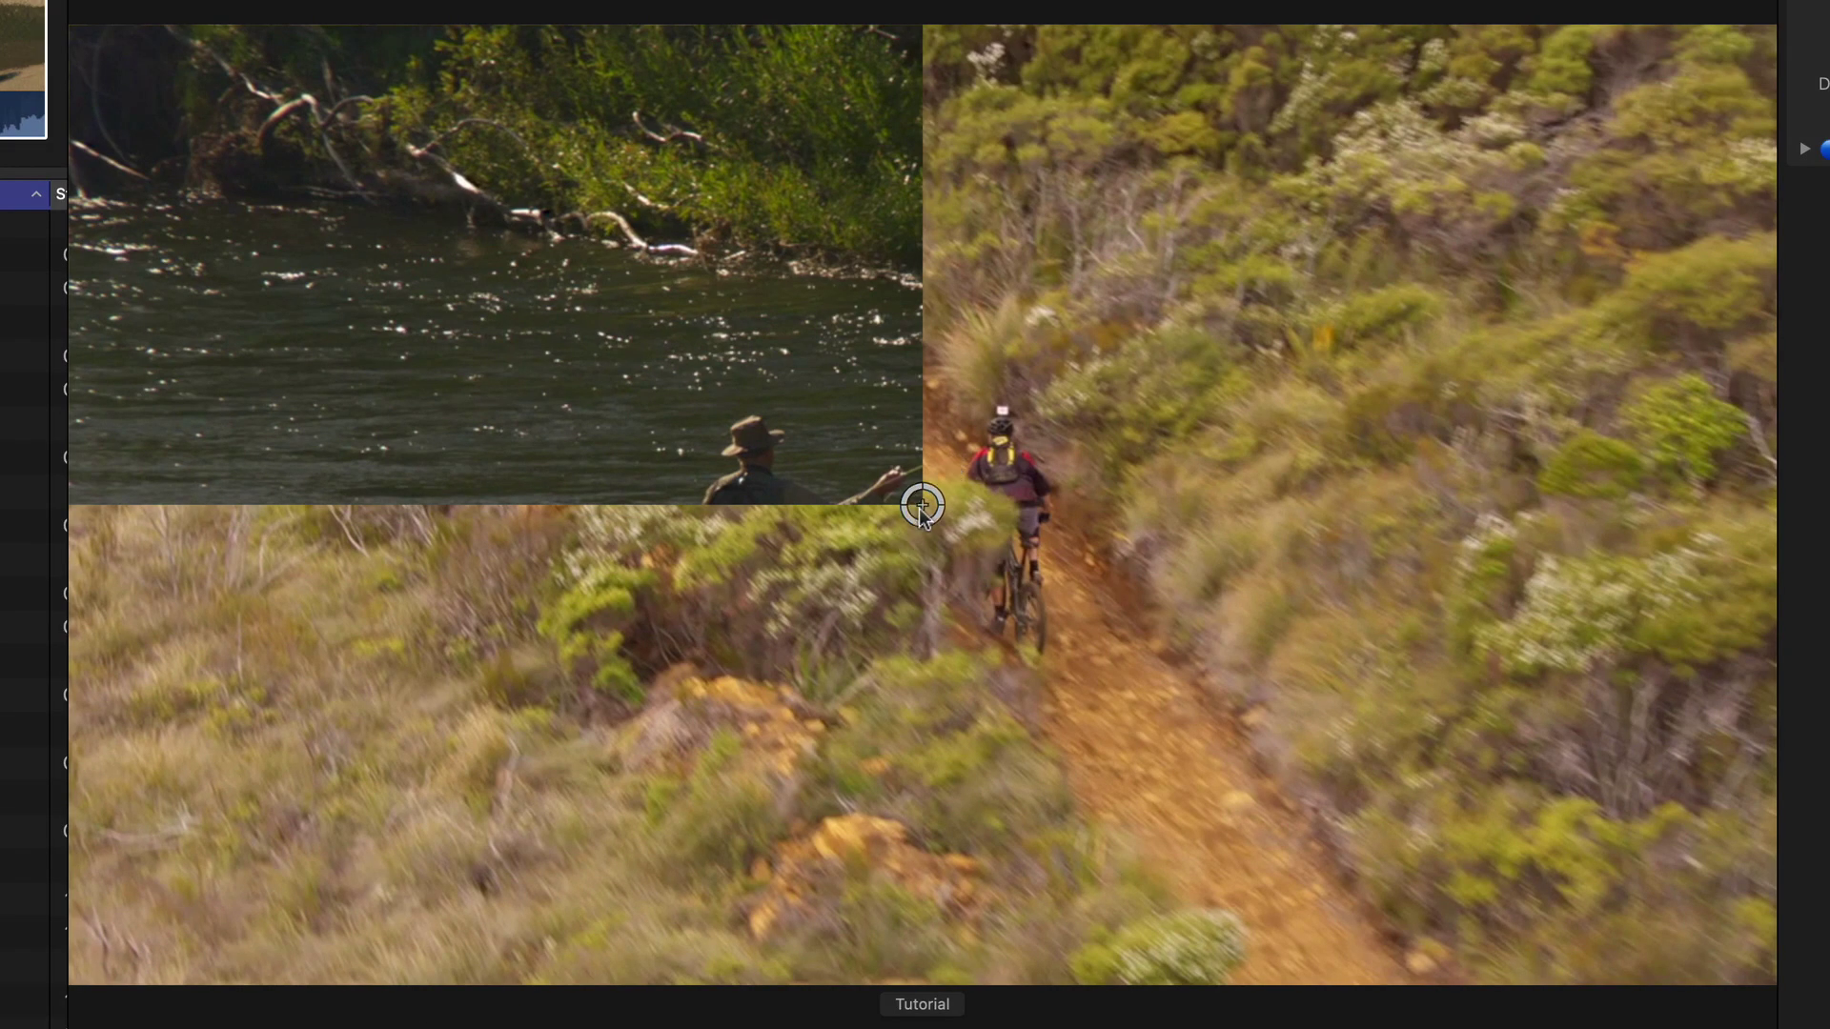
Move the Compare Split's center to X 0.13, Y -0.29, and toggle Flip H, leaving it off.
drag(921, 512, 1041, 779)
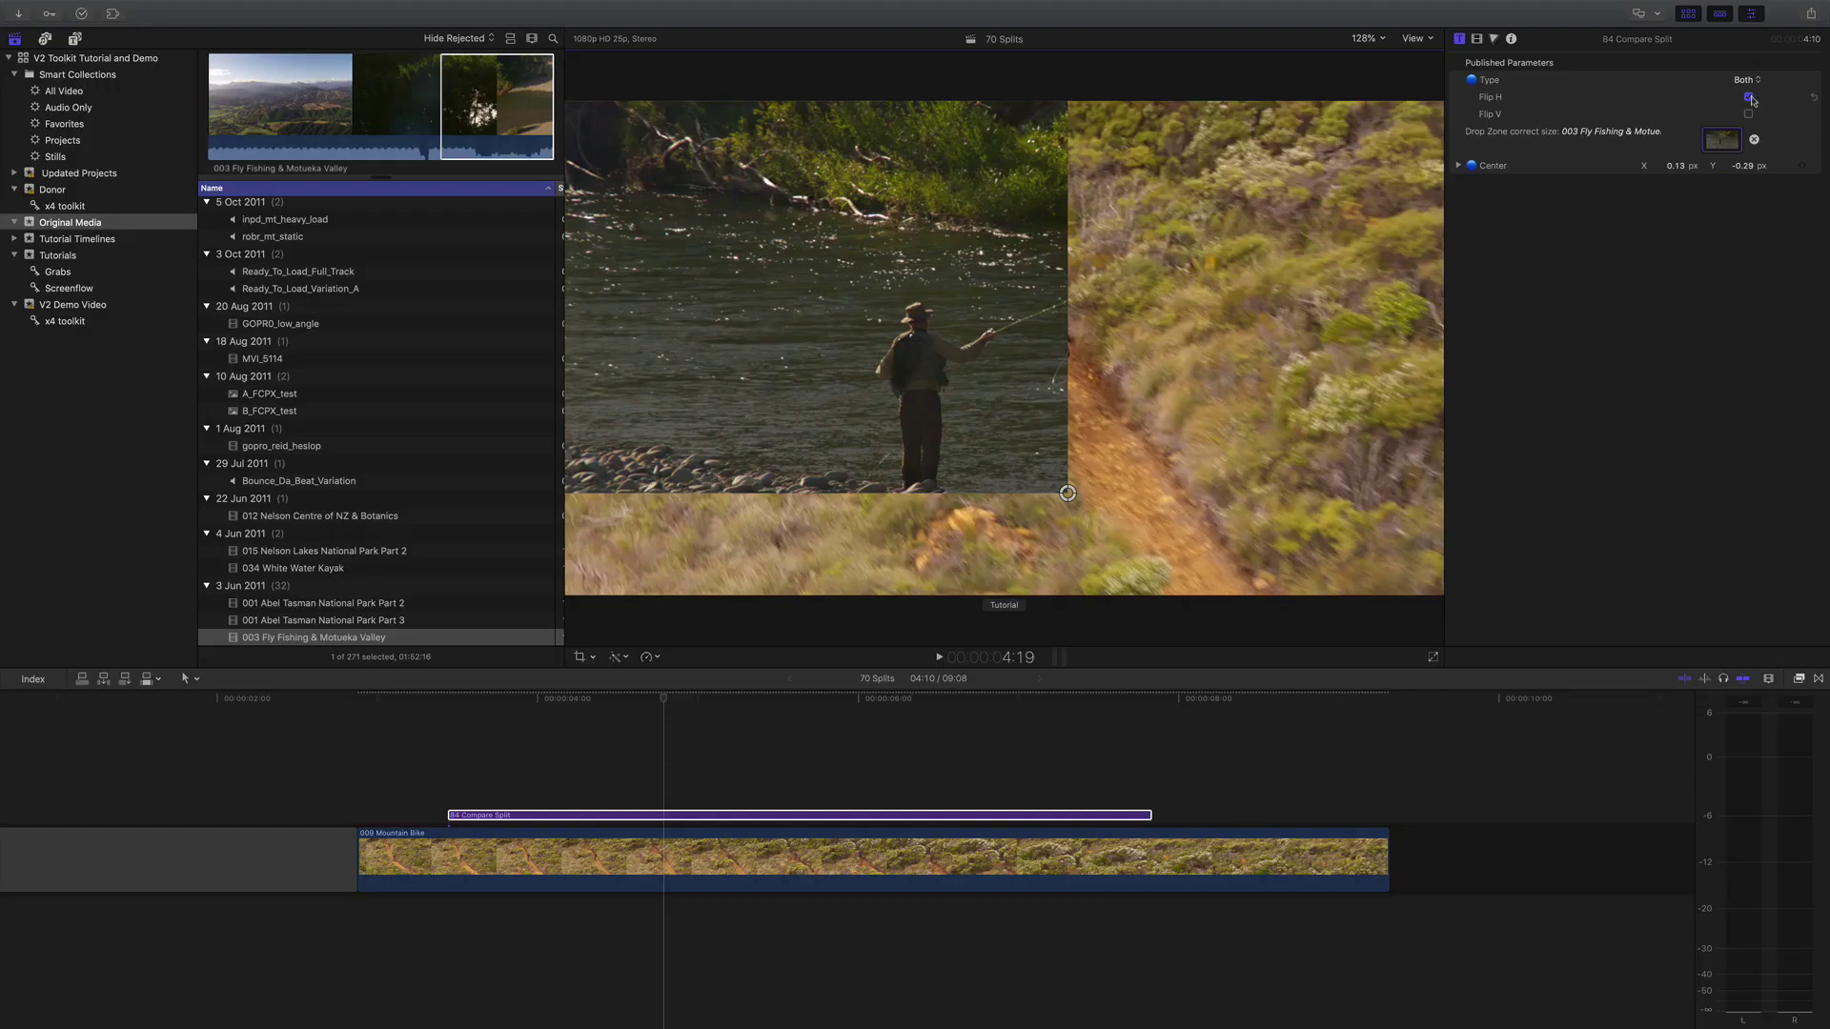
click(1750, 97)
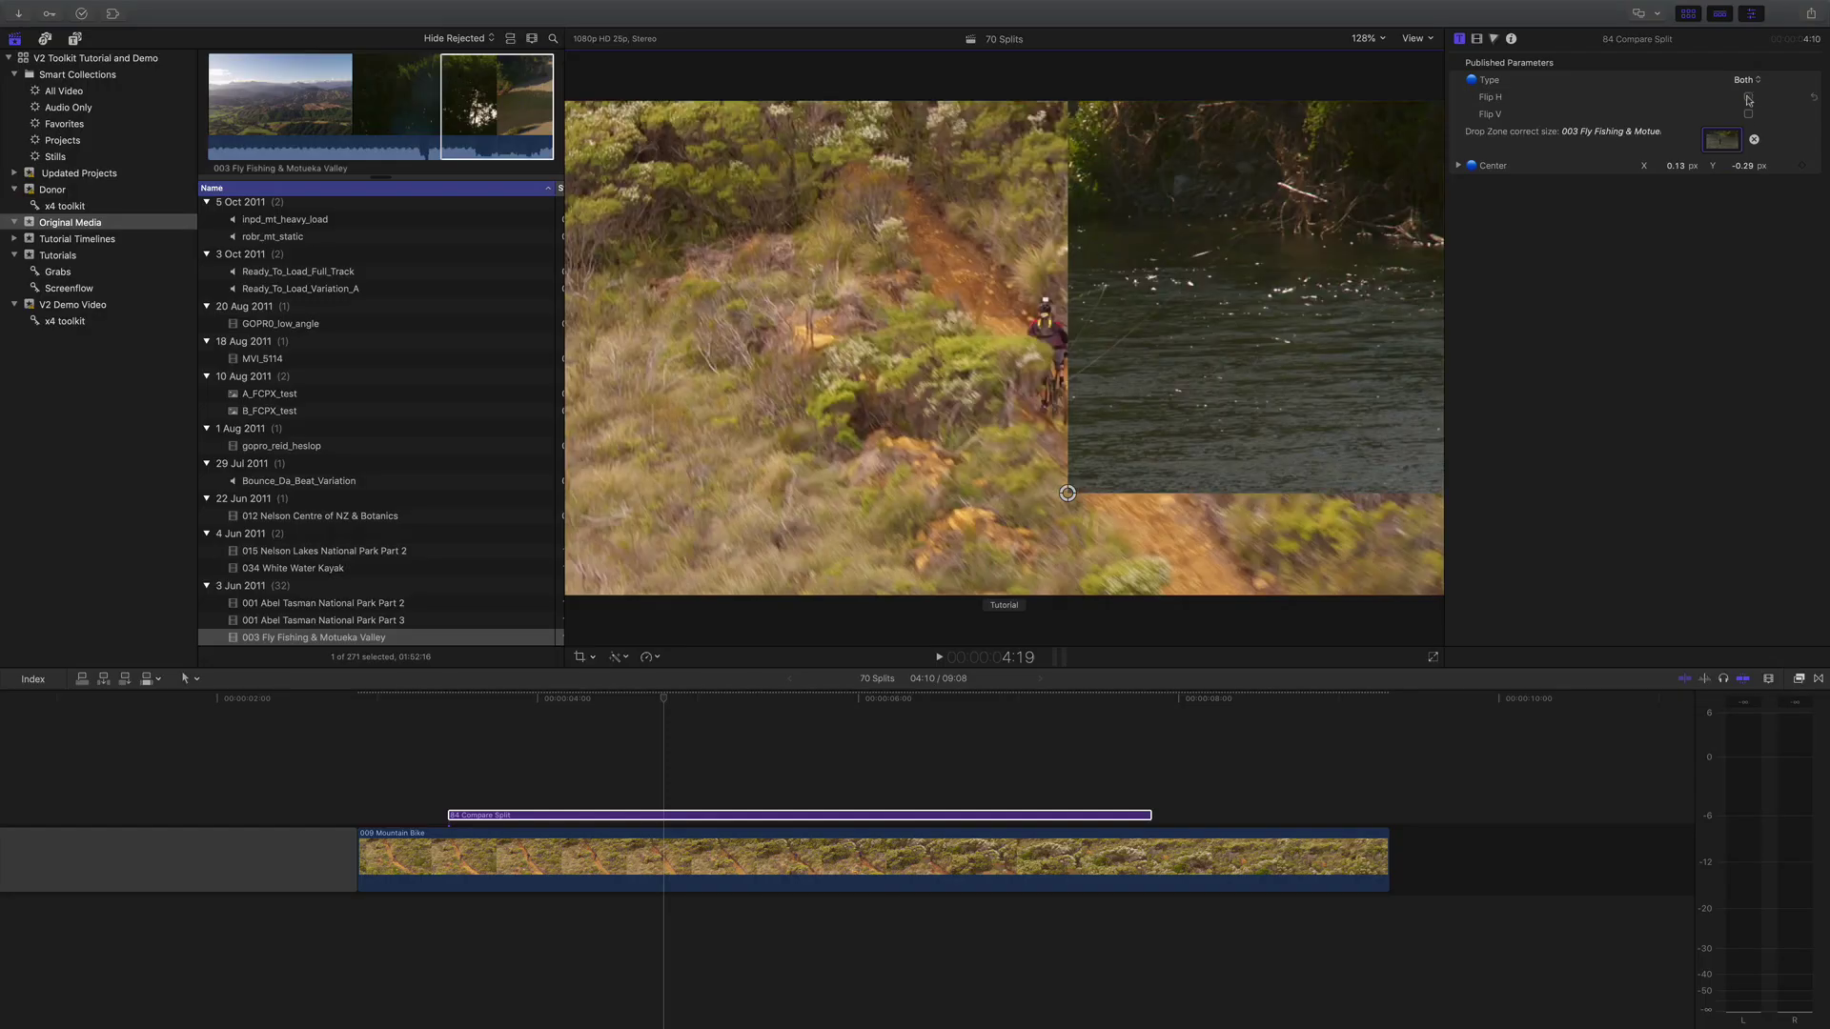
click(1749, 97)
click(1749, 97)
Turn on Flip V, move the Compare Split's center to the picture's upper-left area, and scrub through the result.
click(1749, 114)
drag(1068, 494, 830, 231)
drag(667, 703, 610, 720)
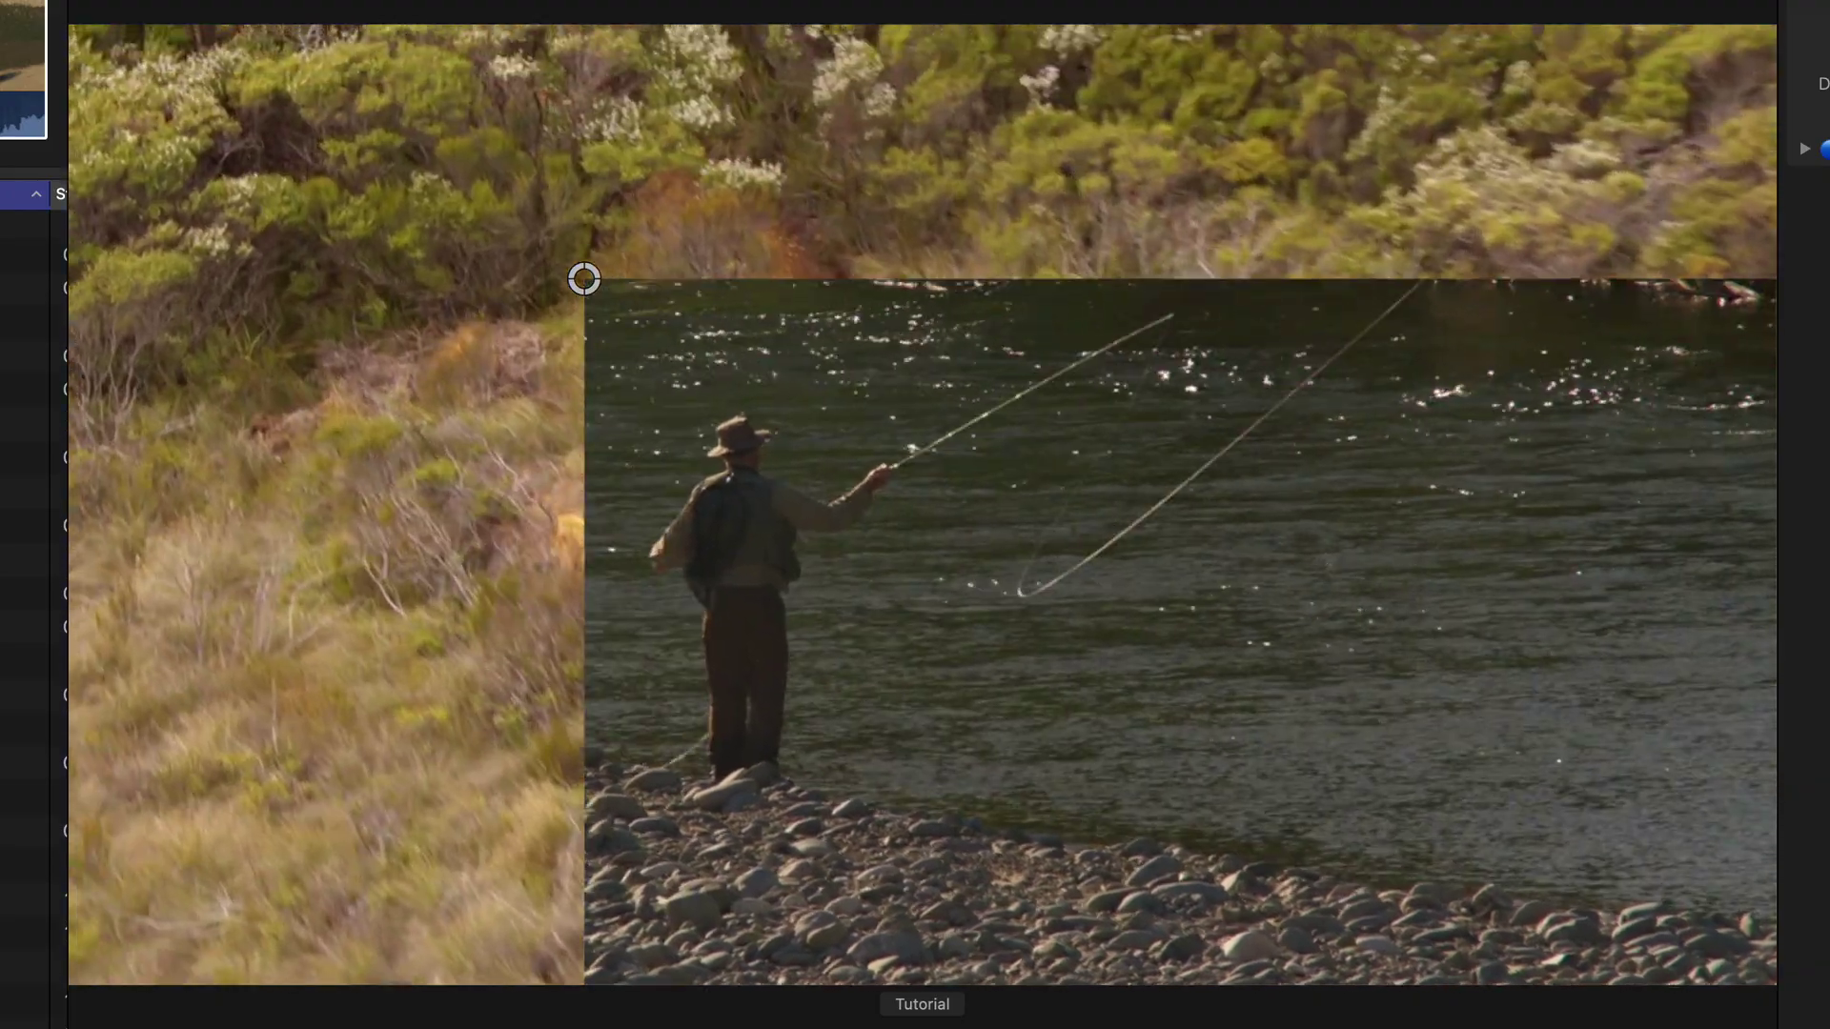